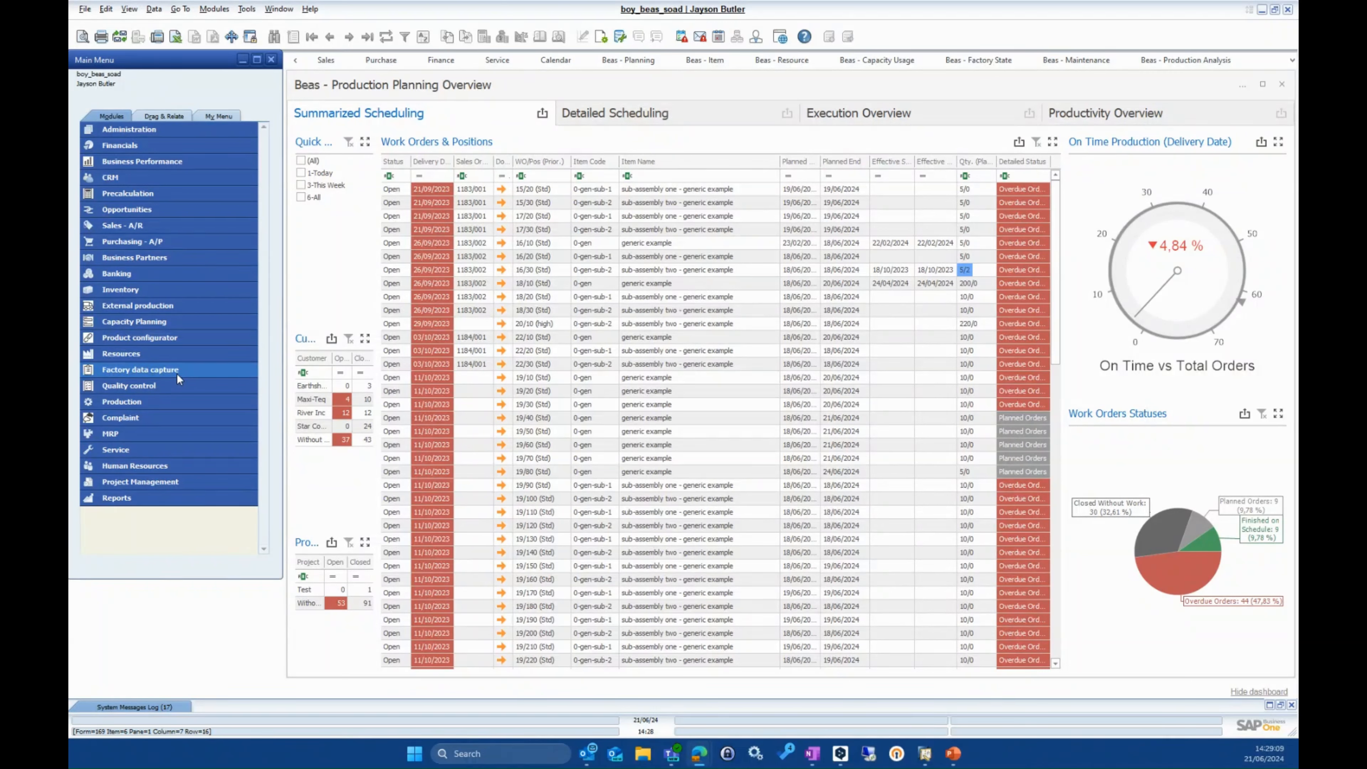
# - Open the Item report of the Inventory module
pyautogui.click(130, 290)
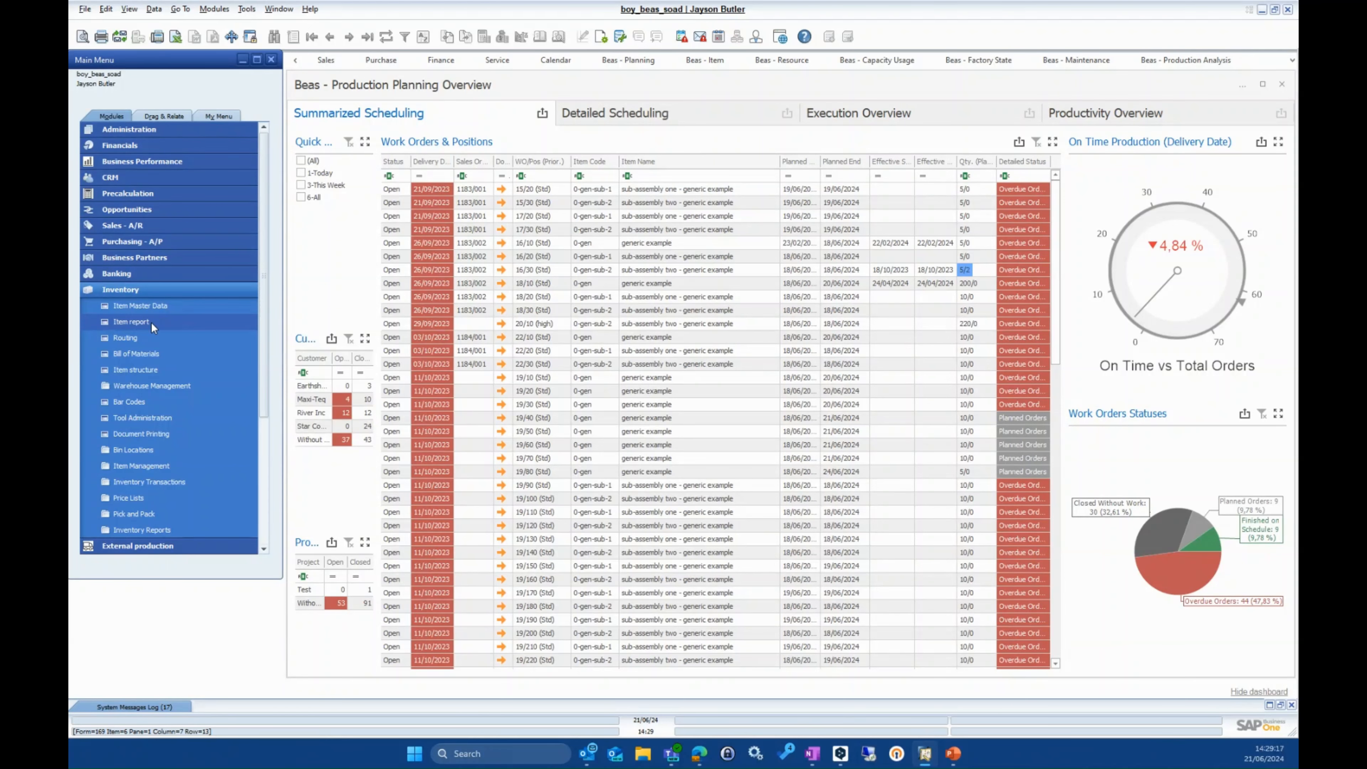
pyautogui.click(151, 321)
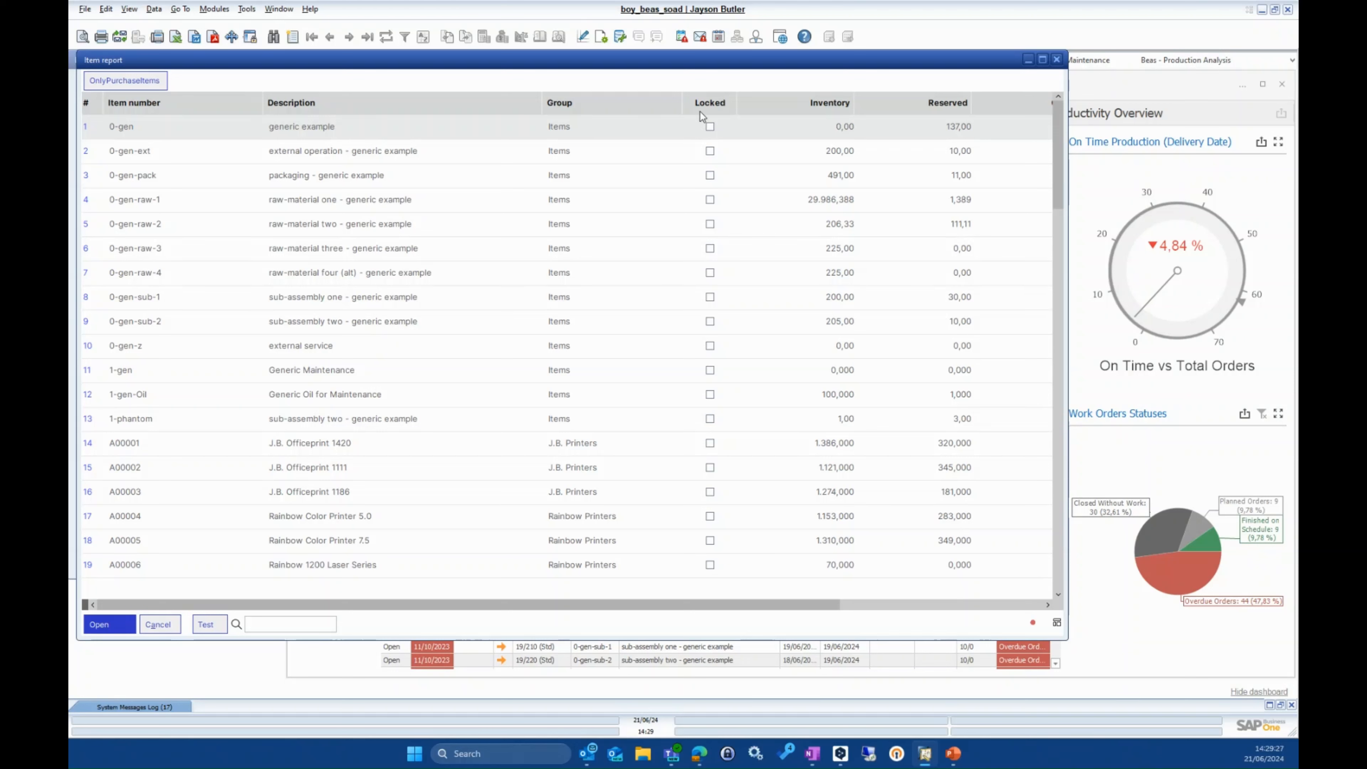
# - View the Item report's available templates and its Template Administration window, and close that window again
pyautogui.click(1058, 625)
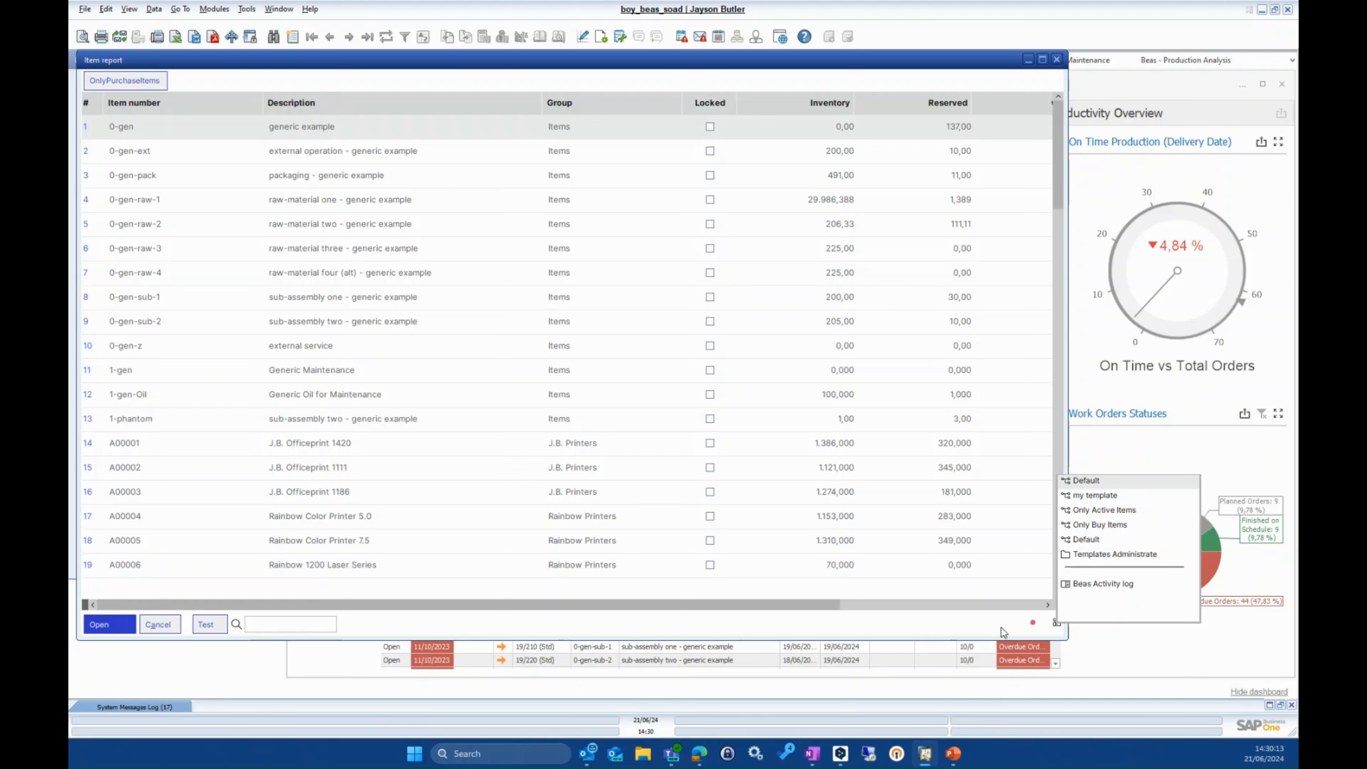
pyautogui.click(1031, 624)
pyautogui.rightClick(995, 625)
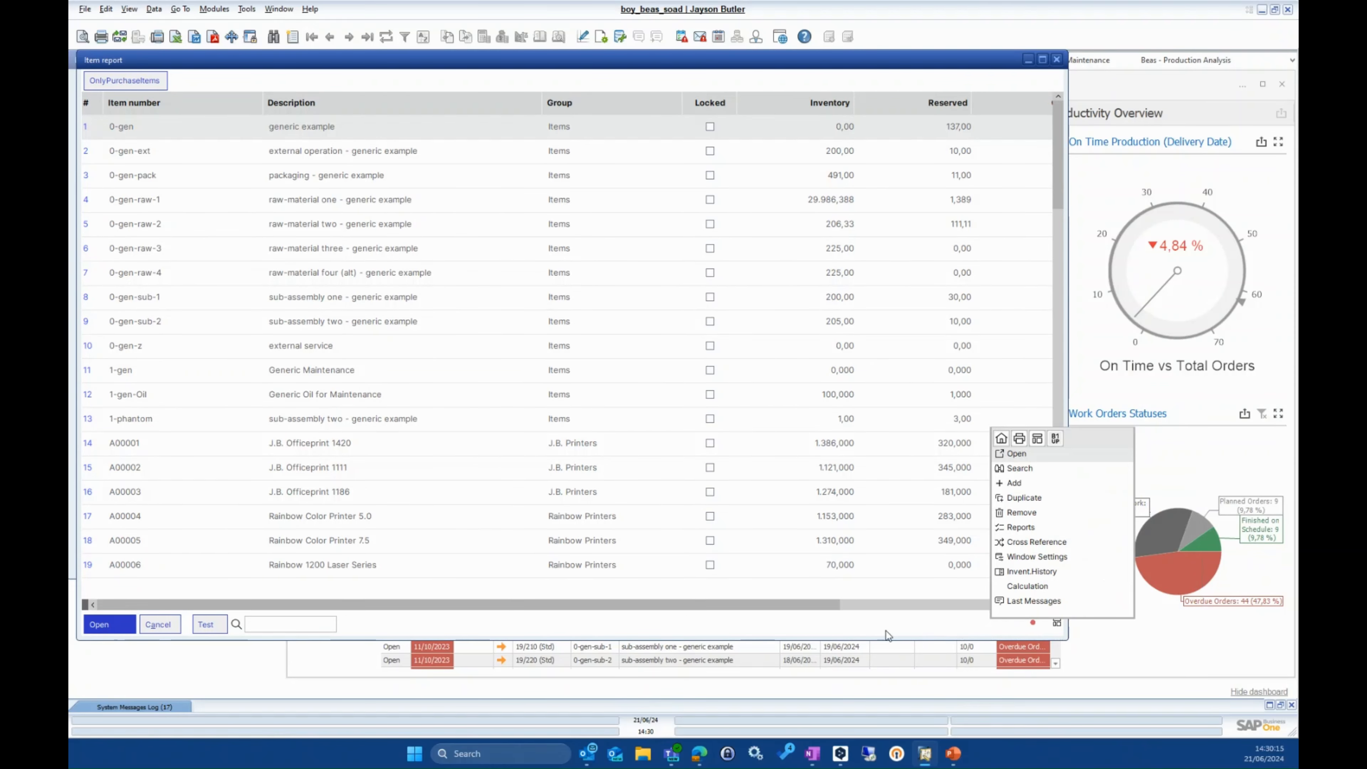
pyautogui.rightClick(595, 625)
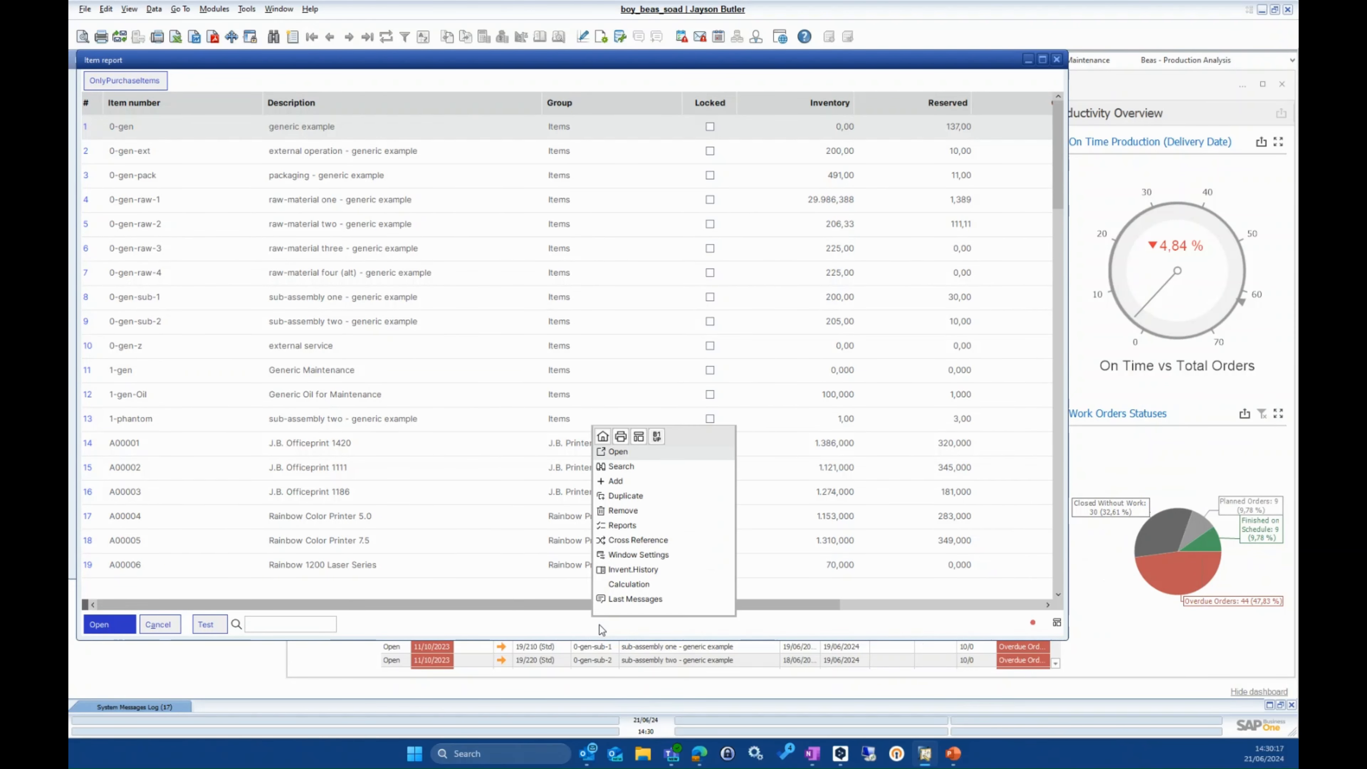
pyautogui.click(640, 438)
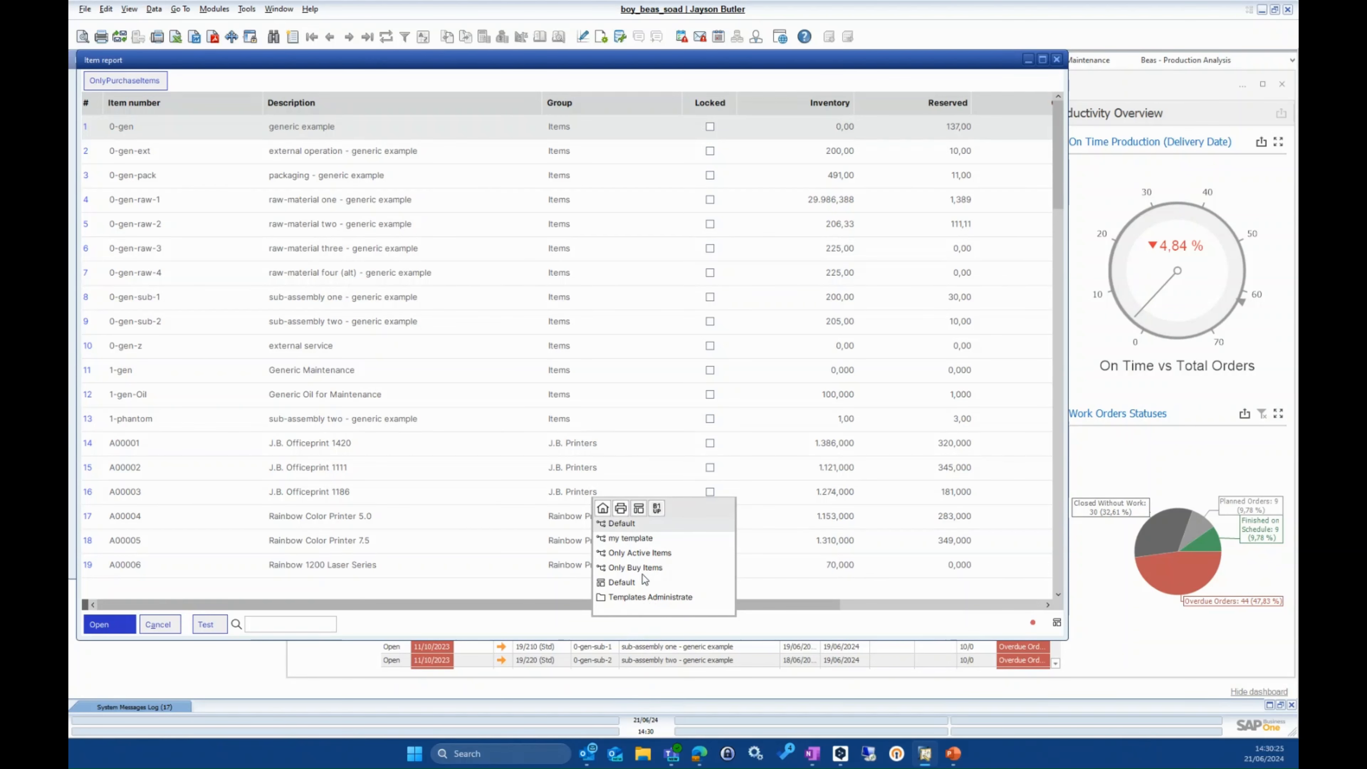
pyautogui.click(646, 598)
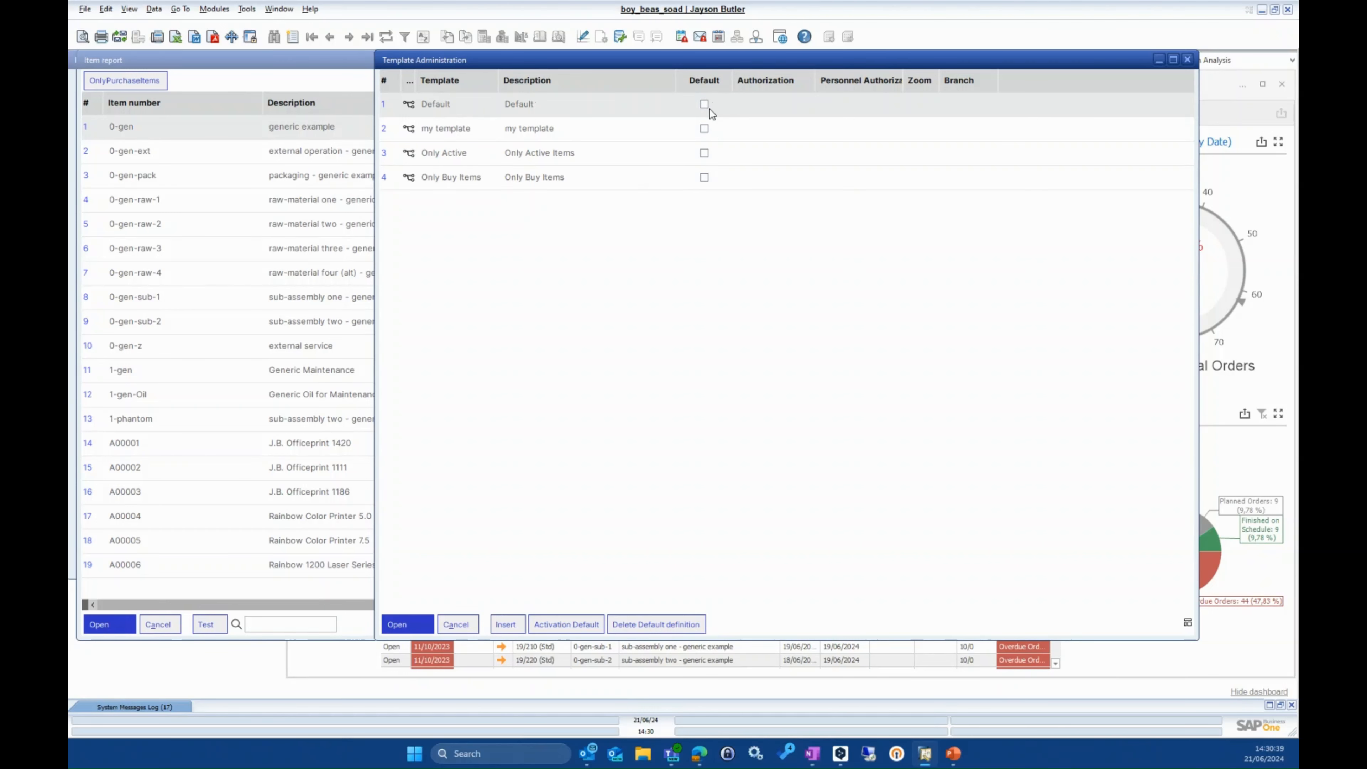
pyautogui.click(365, 629)
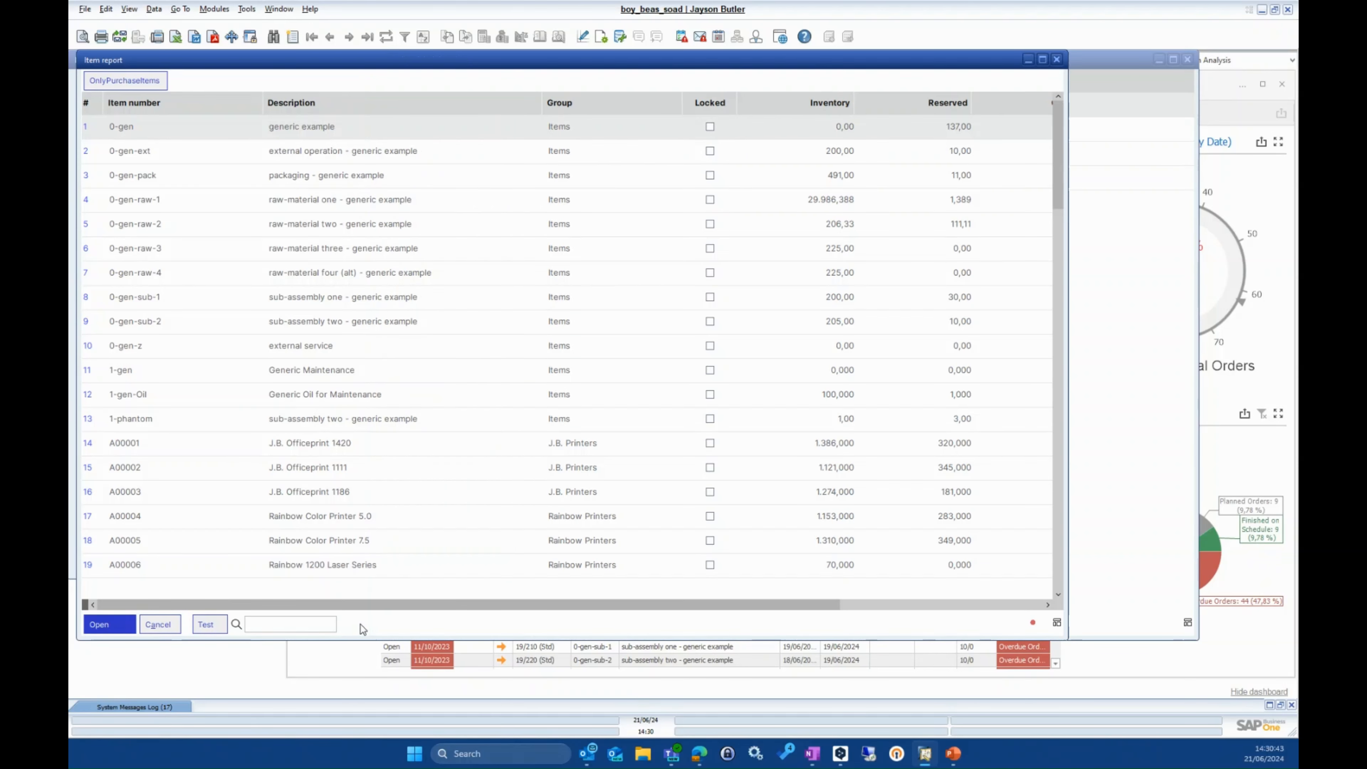
pyautogui.click(1187, 60)
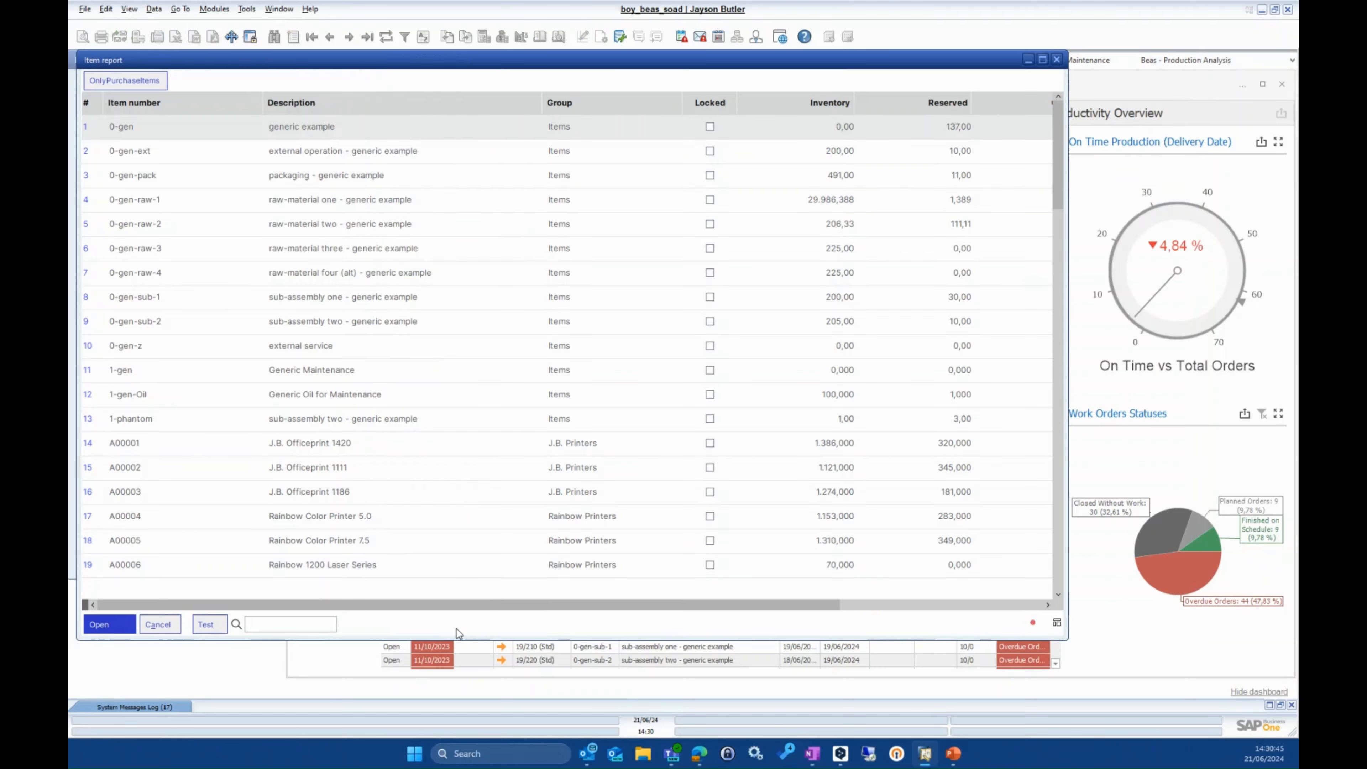
# - Open the template administration for the Item report
pyautogui.rightClick(490, 618)
pyautogui.click(529, 445)
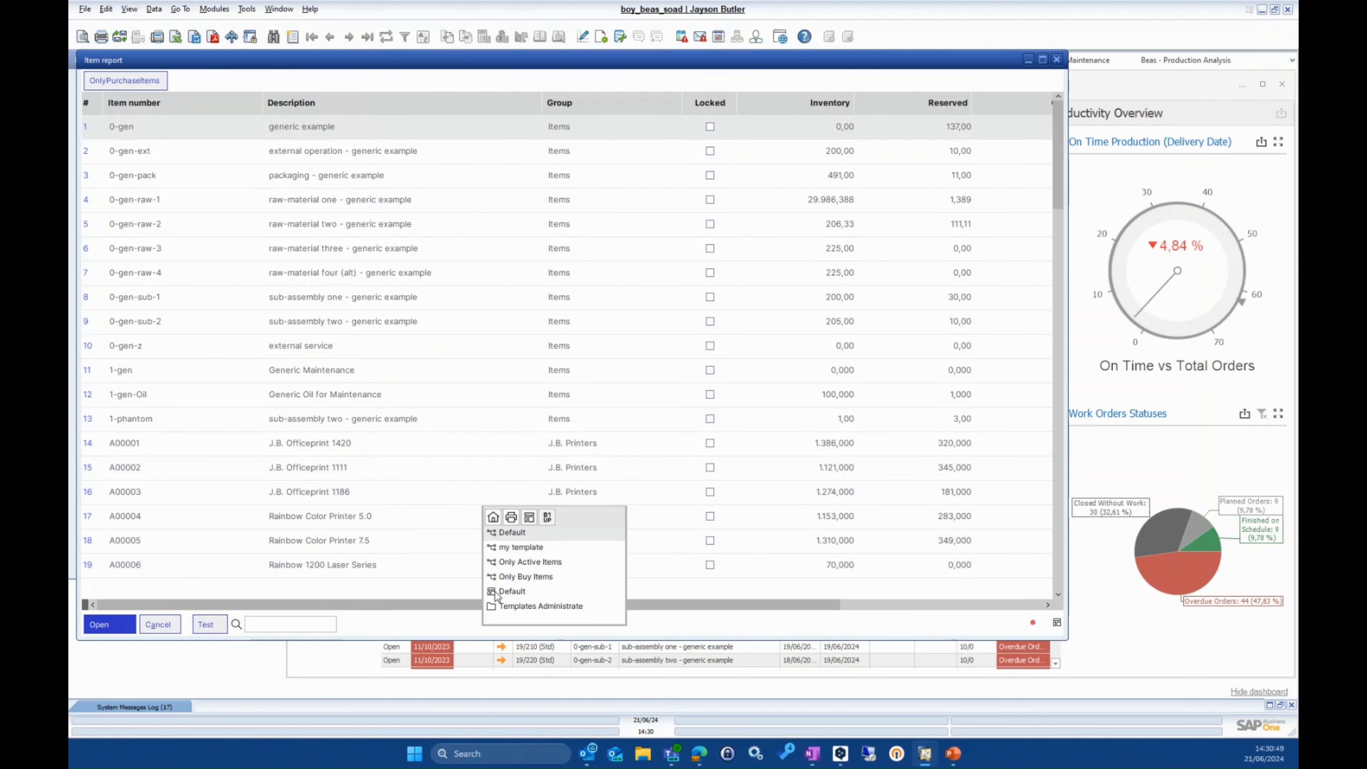
pyautogui.click(735, 626)
pyautogui.rightClick(735, 625)
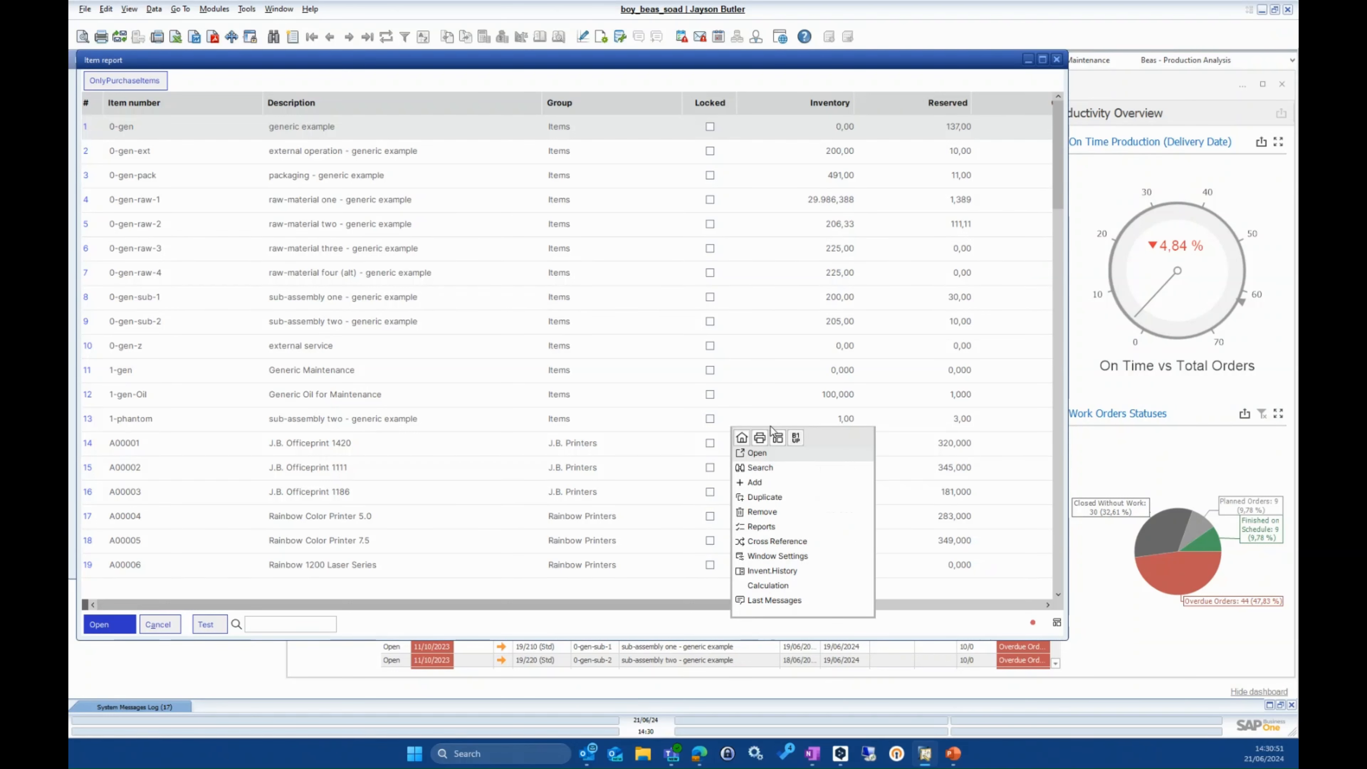
pyautogui.click(775, 438)
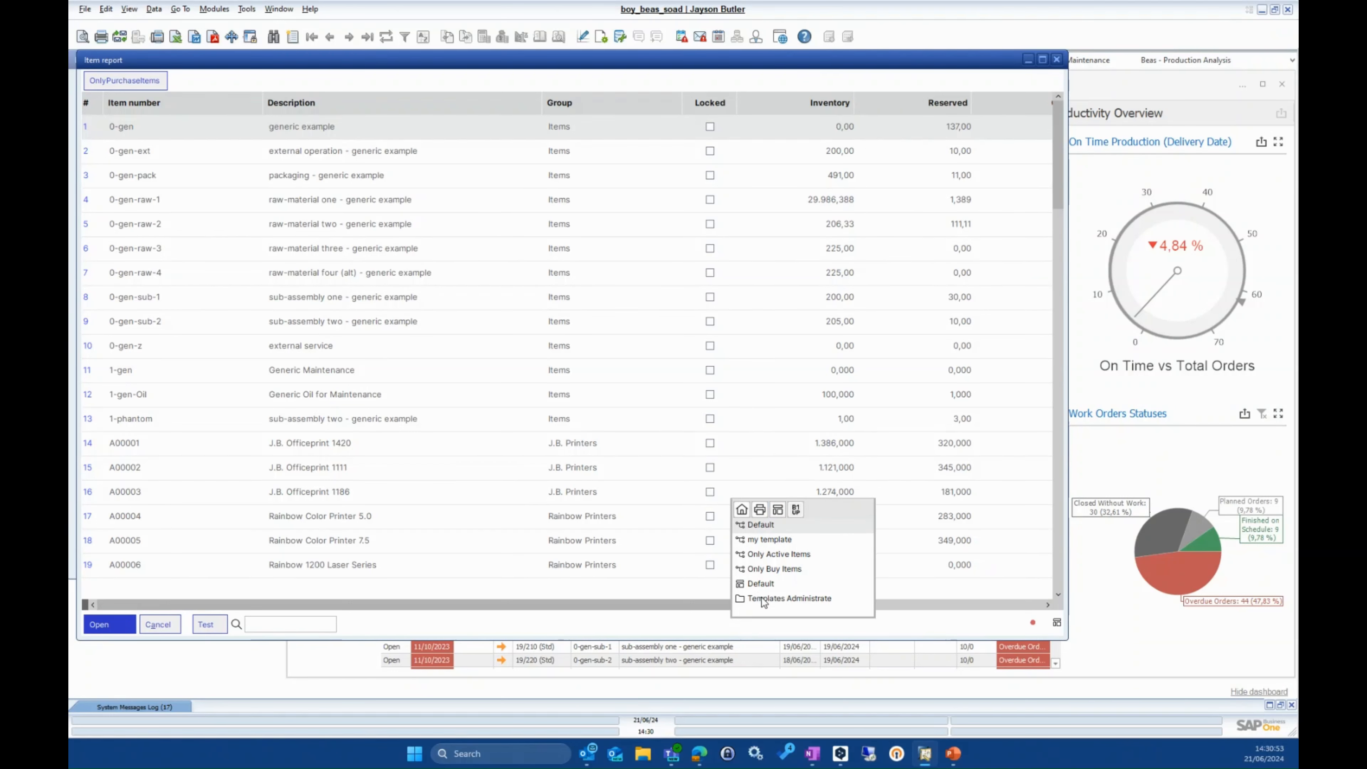
pyautogui.click(763, 599)
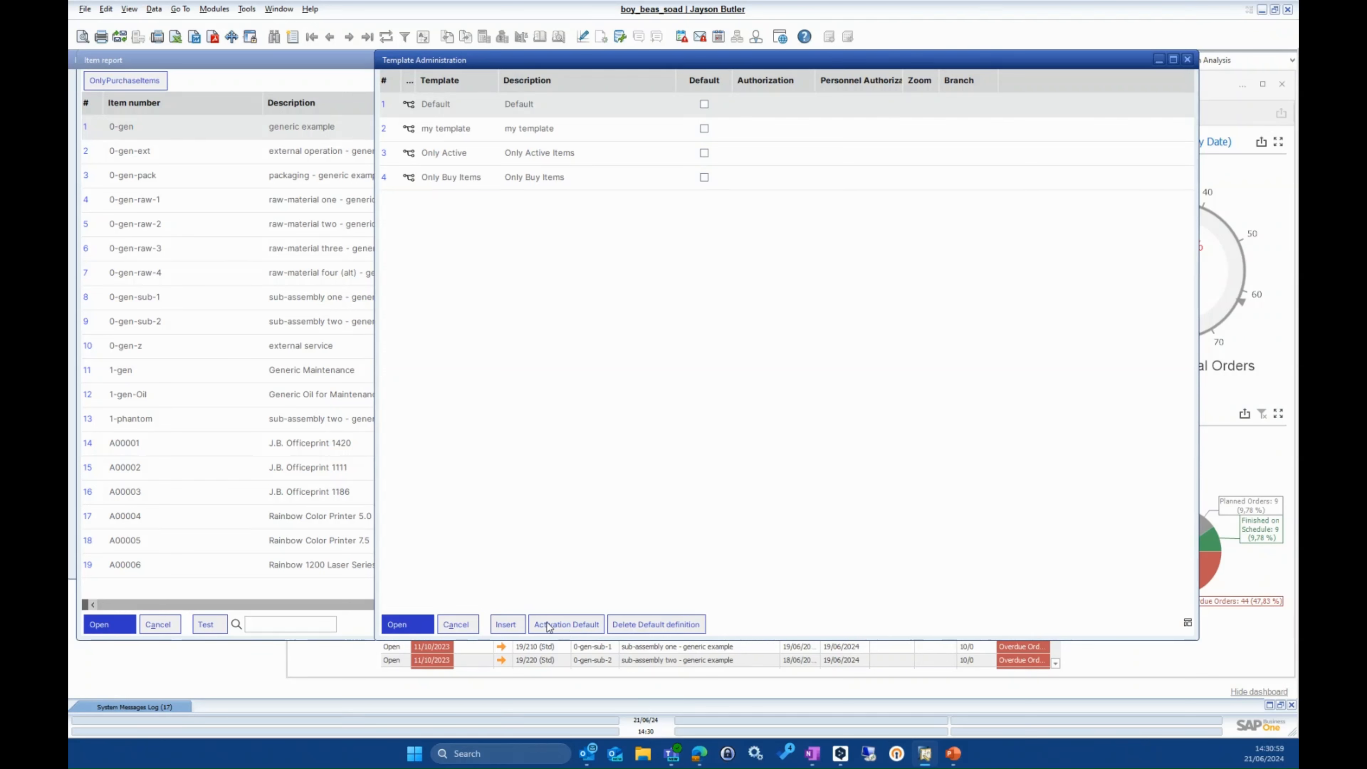
# - Open the "my template" entry for editing
pyautogui.click(540, 139)
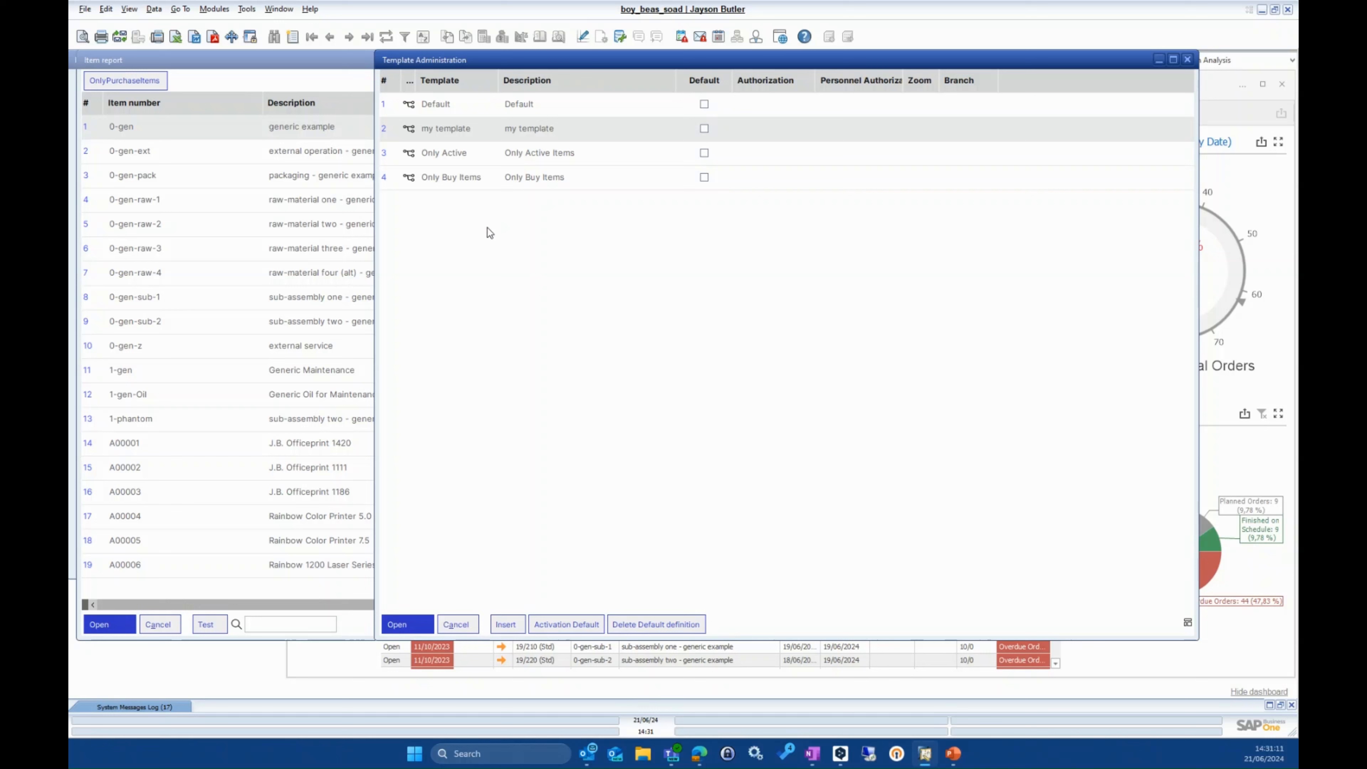
pyautogui.rightClick(460, 128)
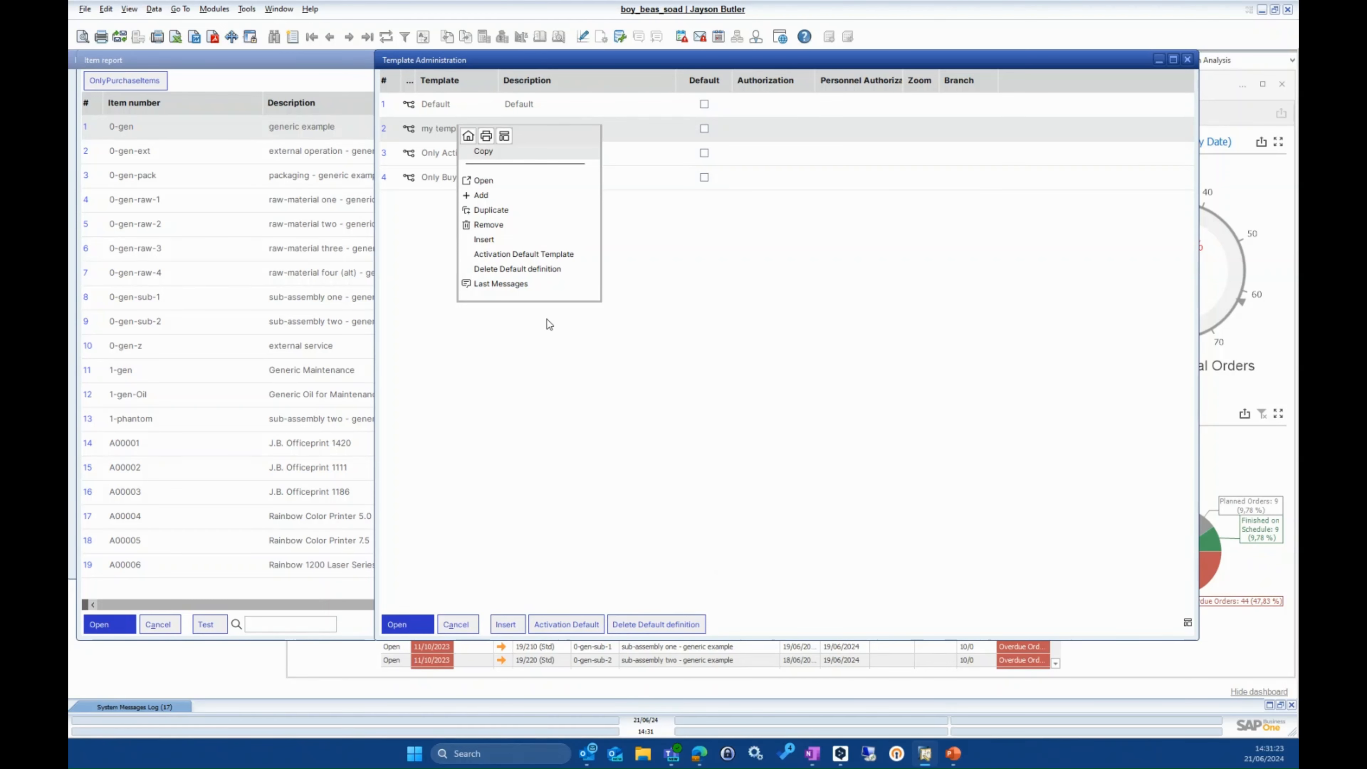
pyautogui.click(483, 181)
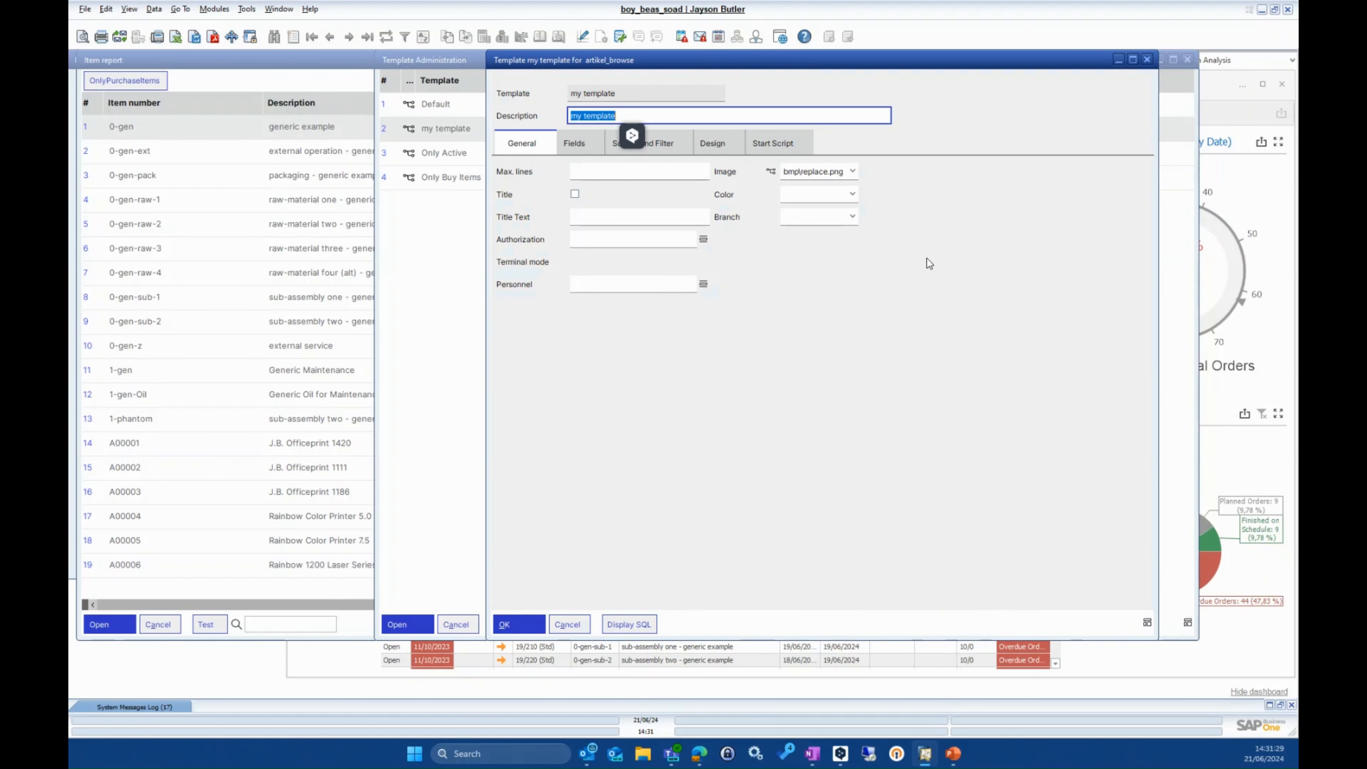
# - Turn off the floating DeepL icon that covers the template's settings
pyautogui.rightClick(841, 753)
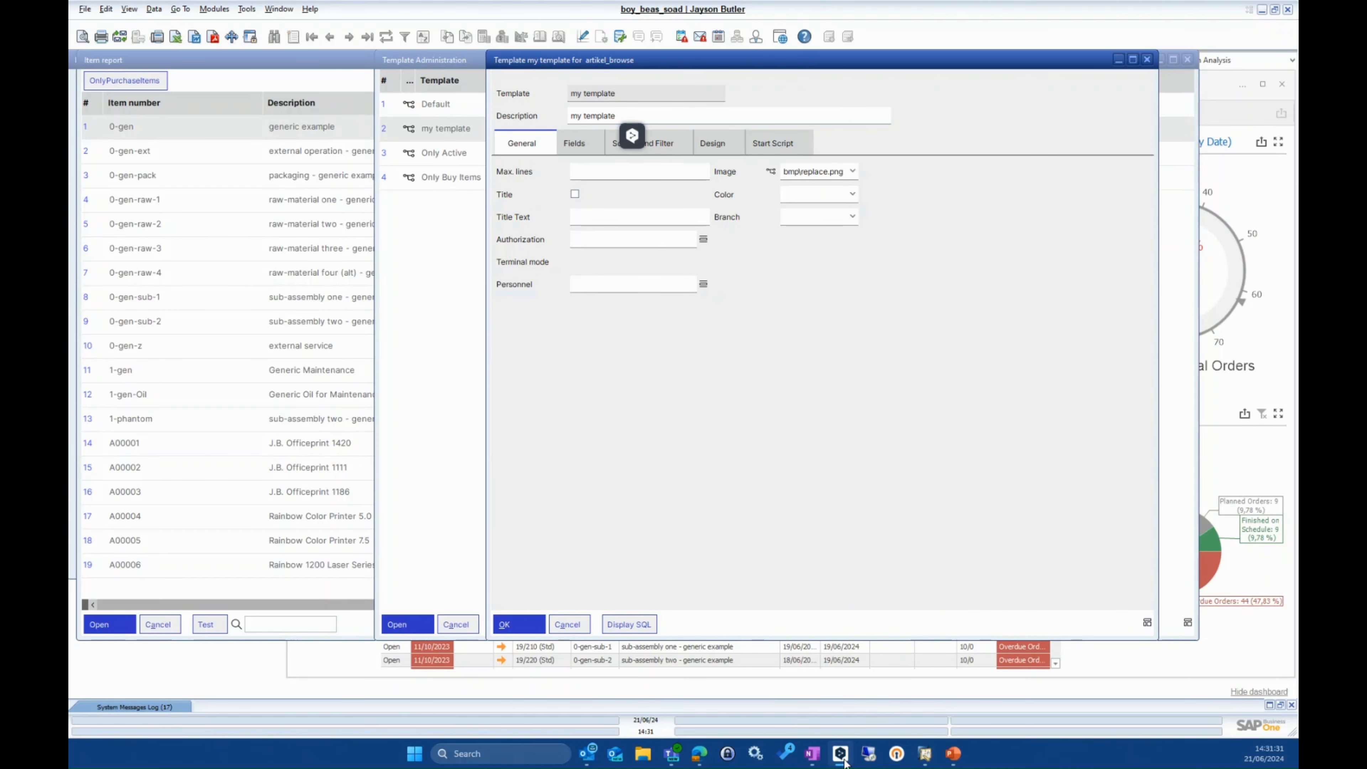
pyautogui.click(837, 722)
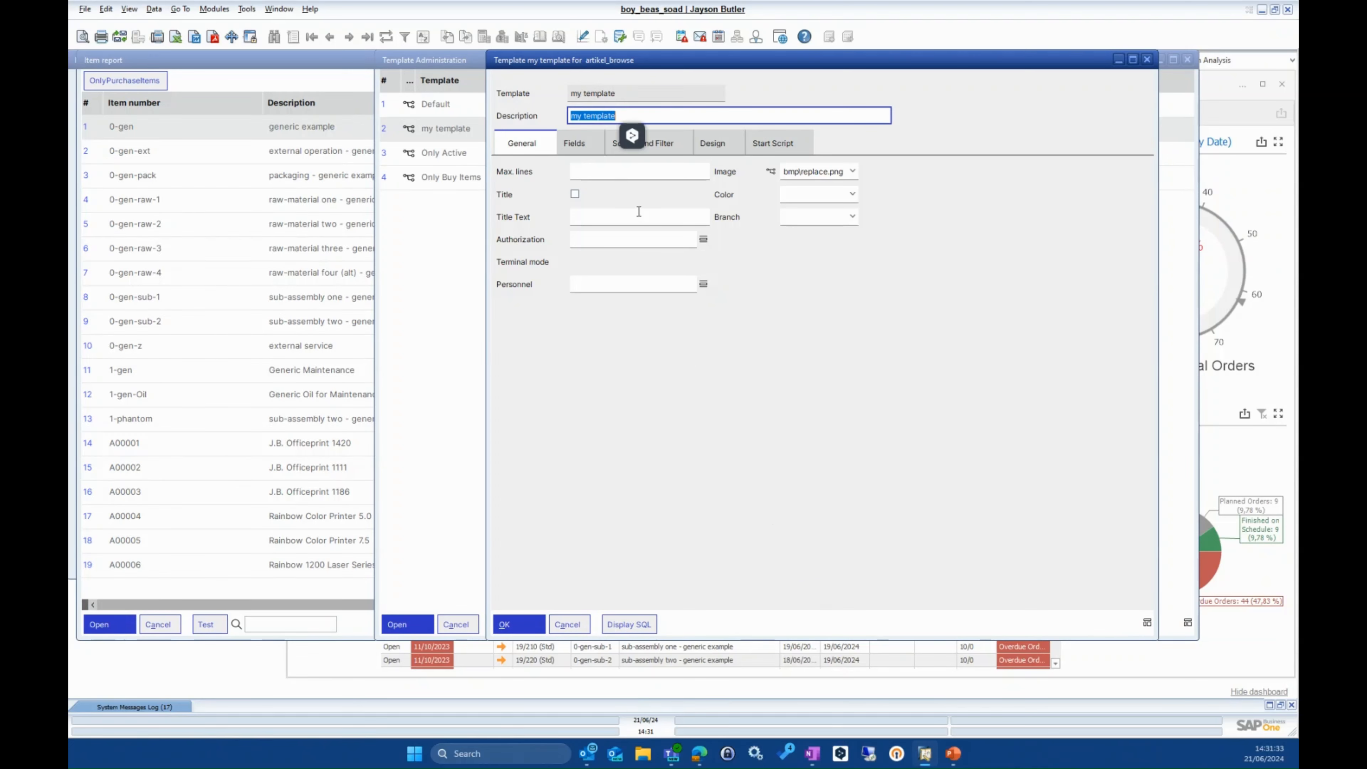
pyautogui.click(655, 136)
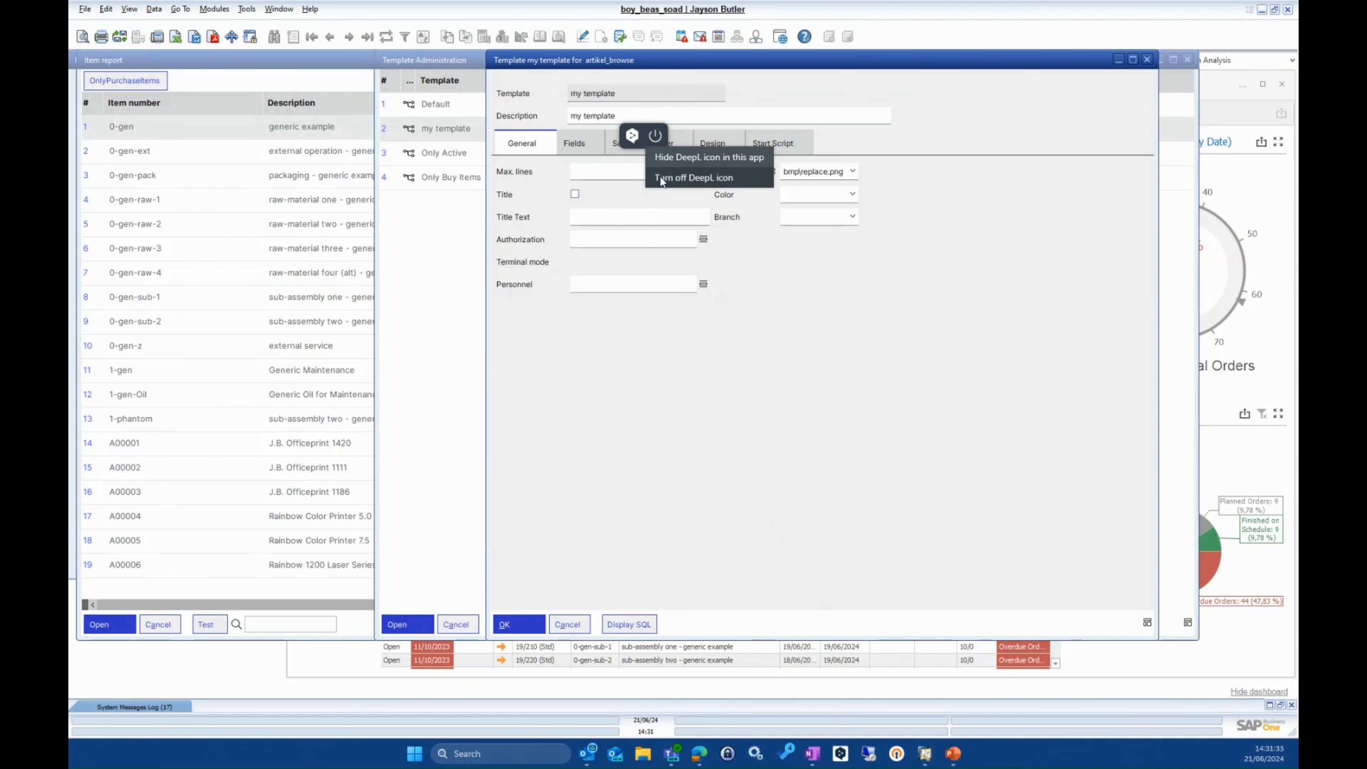
pyautogui.click(698, 175)
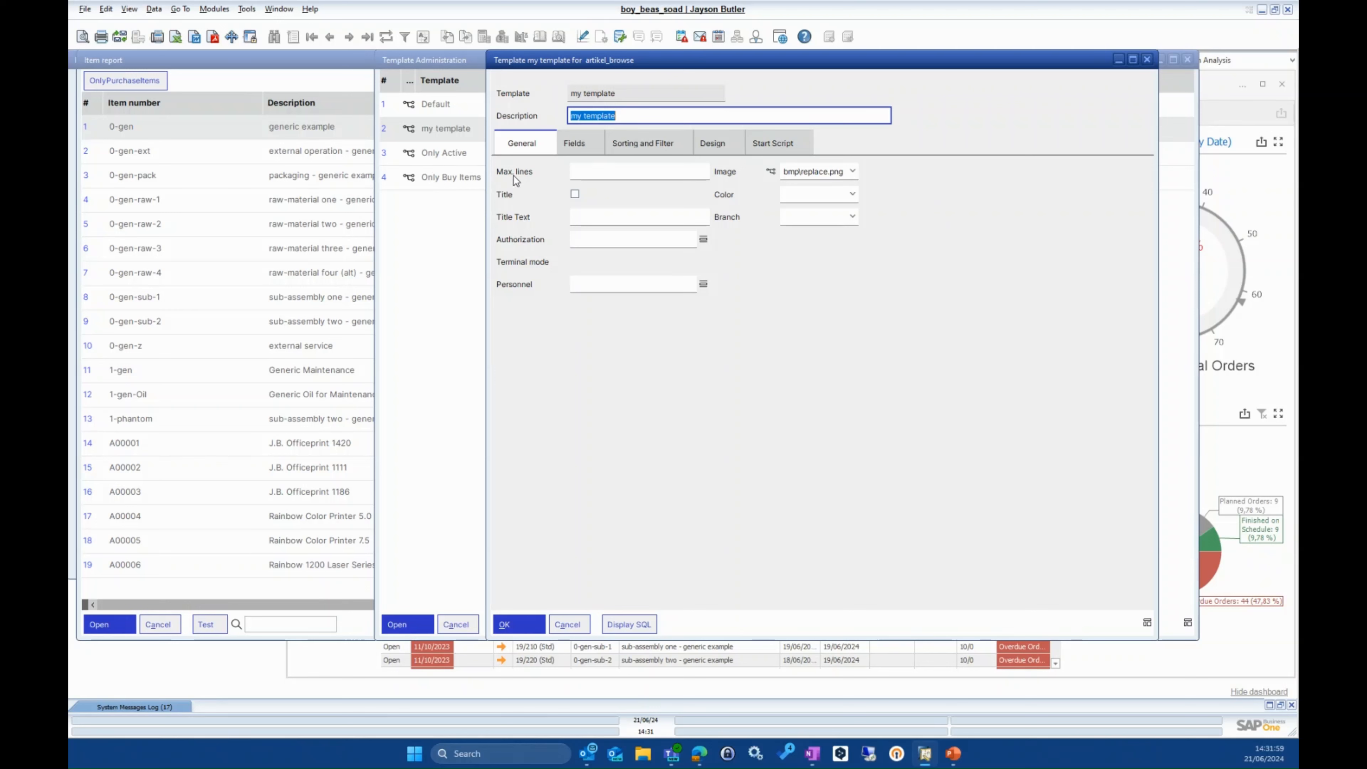
# - Enter 99 as the template's maximum number of lines and clear the value again
pyautogui.click(602, 171)
pyautogui.write('99')
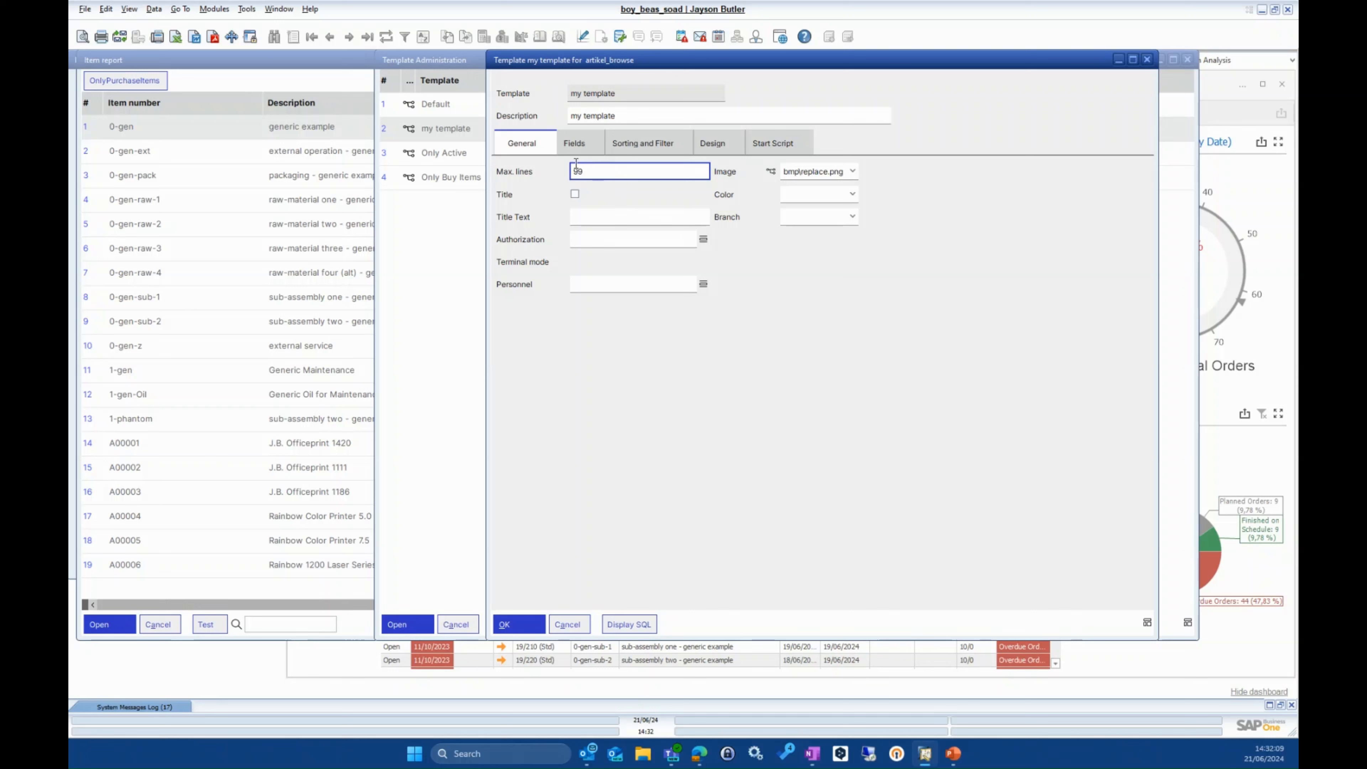
pyautogui.doubleClick(602, 171)
# - Examine the list of users who can be authorized for the template, closing it without choosing anyone
pyautogui.click(586, 239)
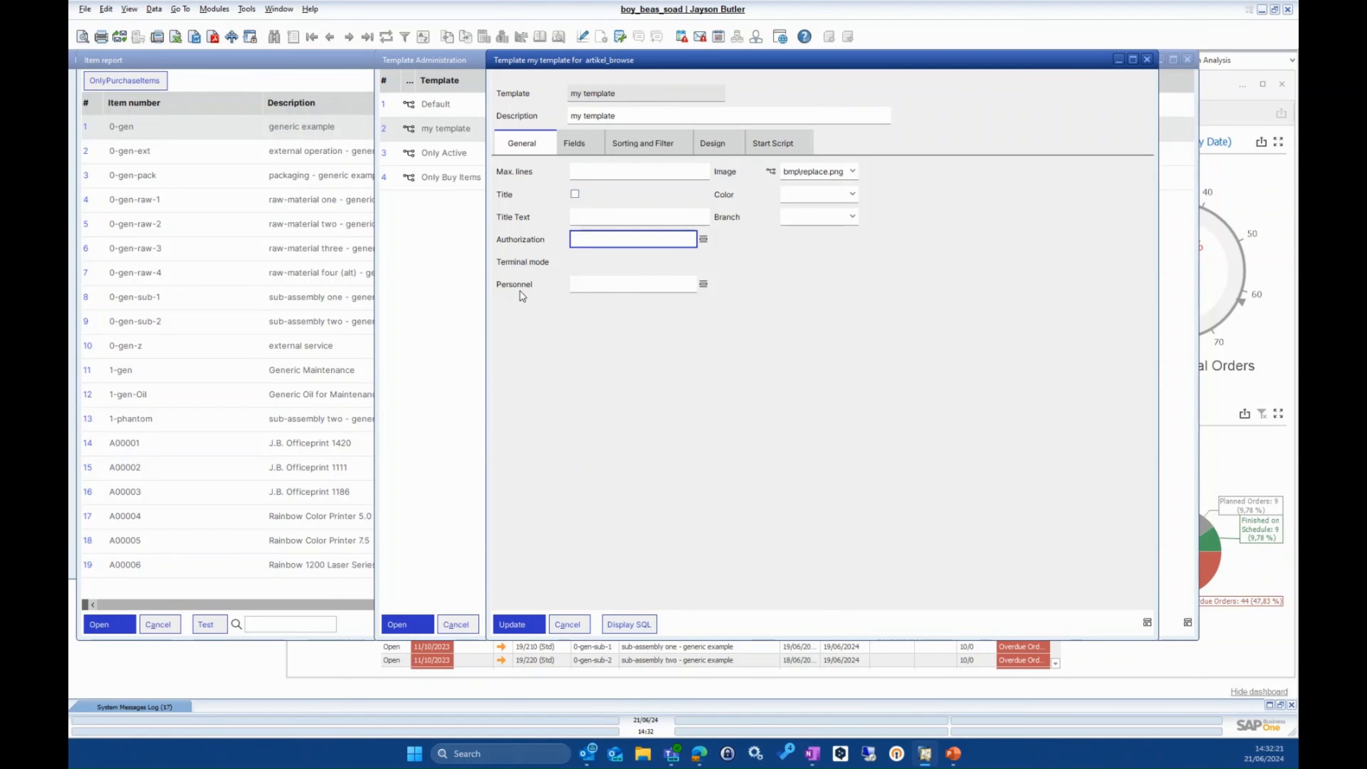
pyautogui.click(703, 240)
pyautogui.scroll(-7, 466, 396)
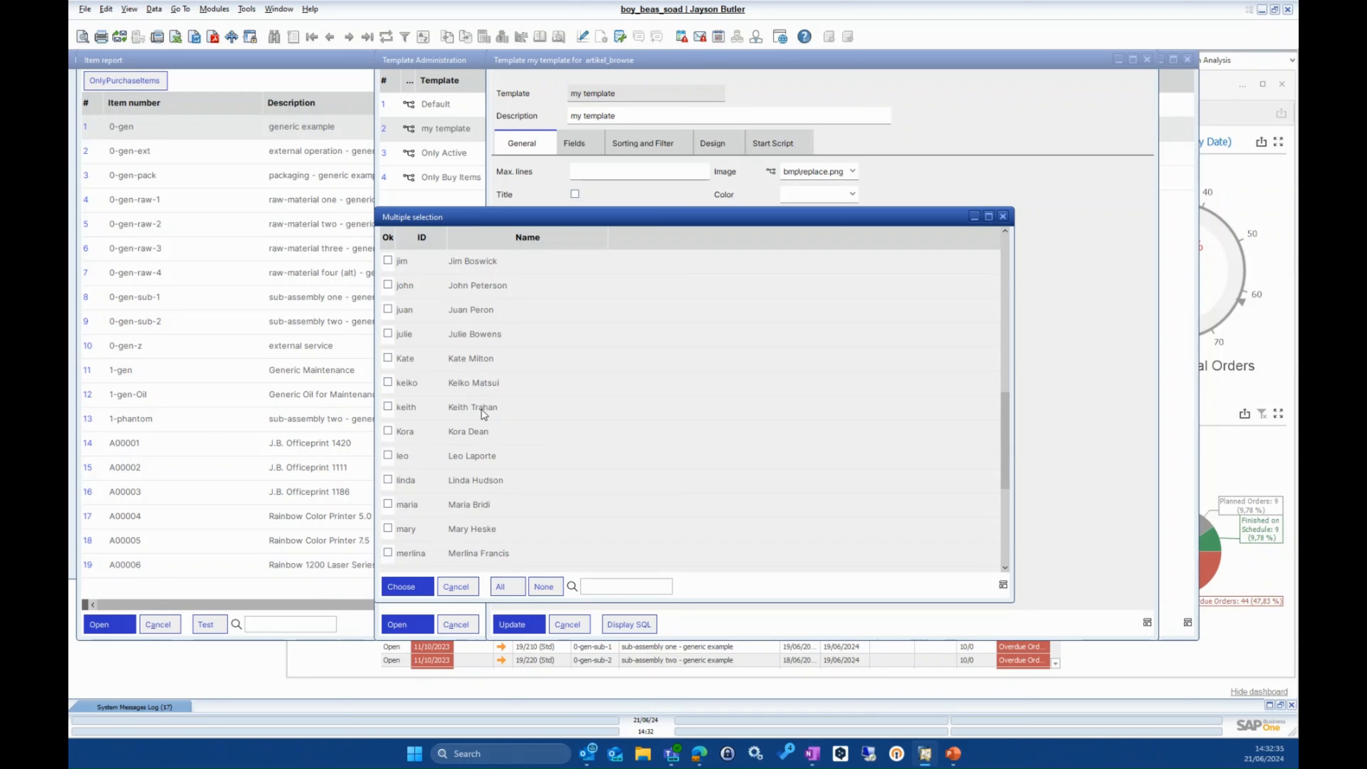
pyautogui.scroll(10, 483, 413)
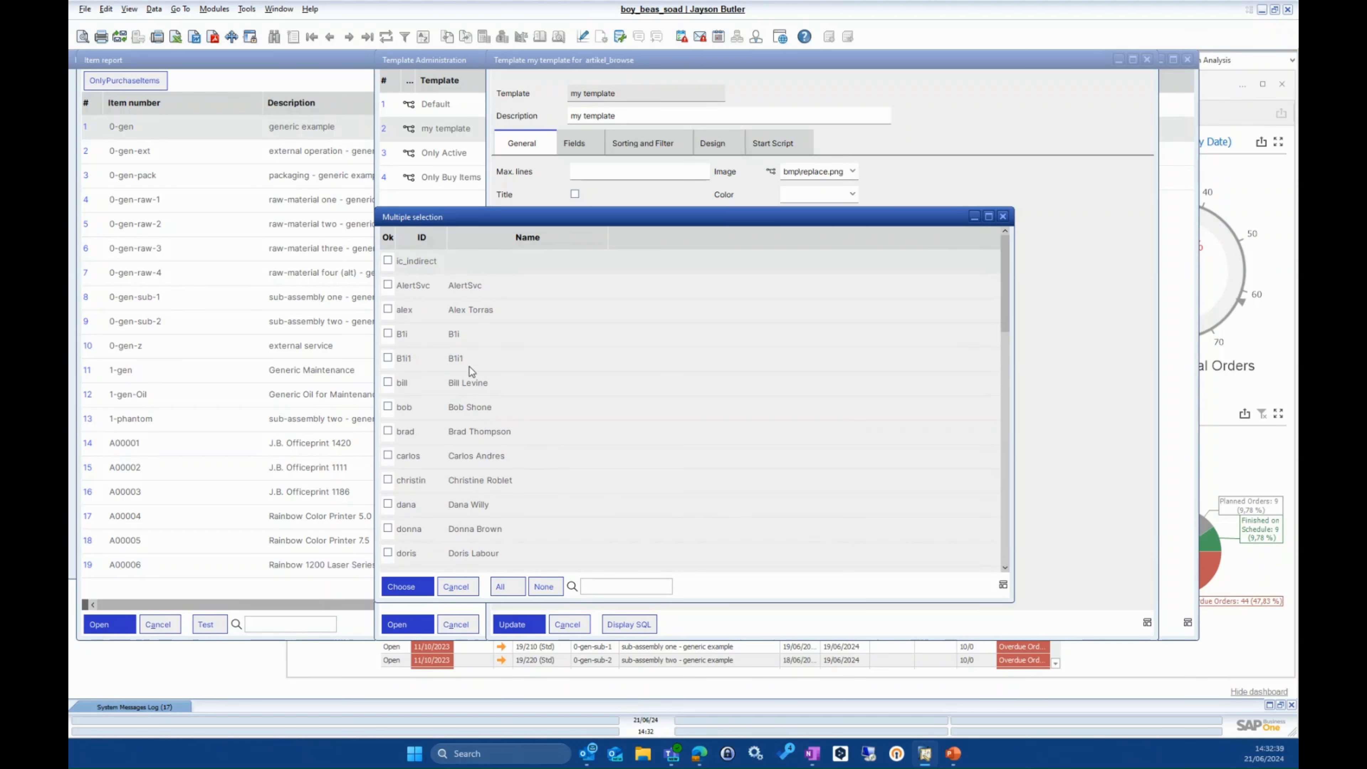
pyautogui.click(1004, 216)
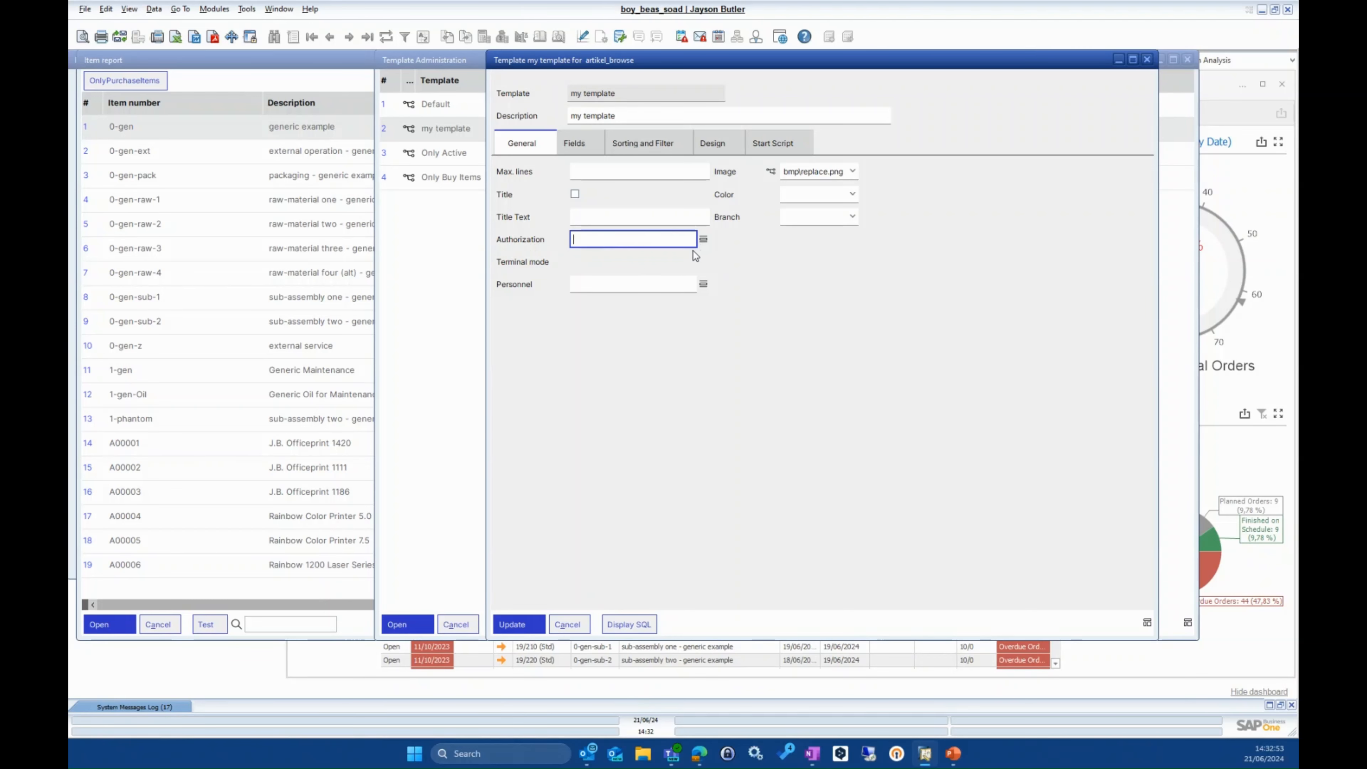
pyautogui.click(703, 239)
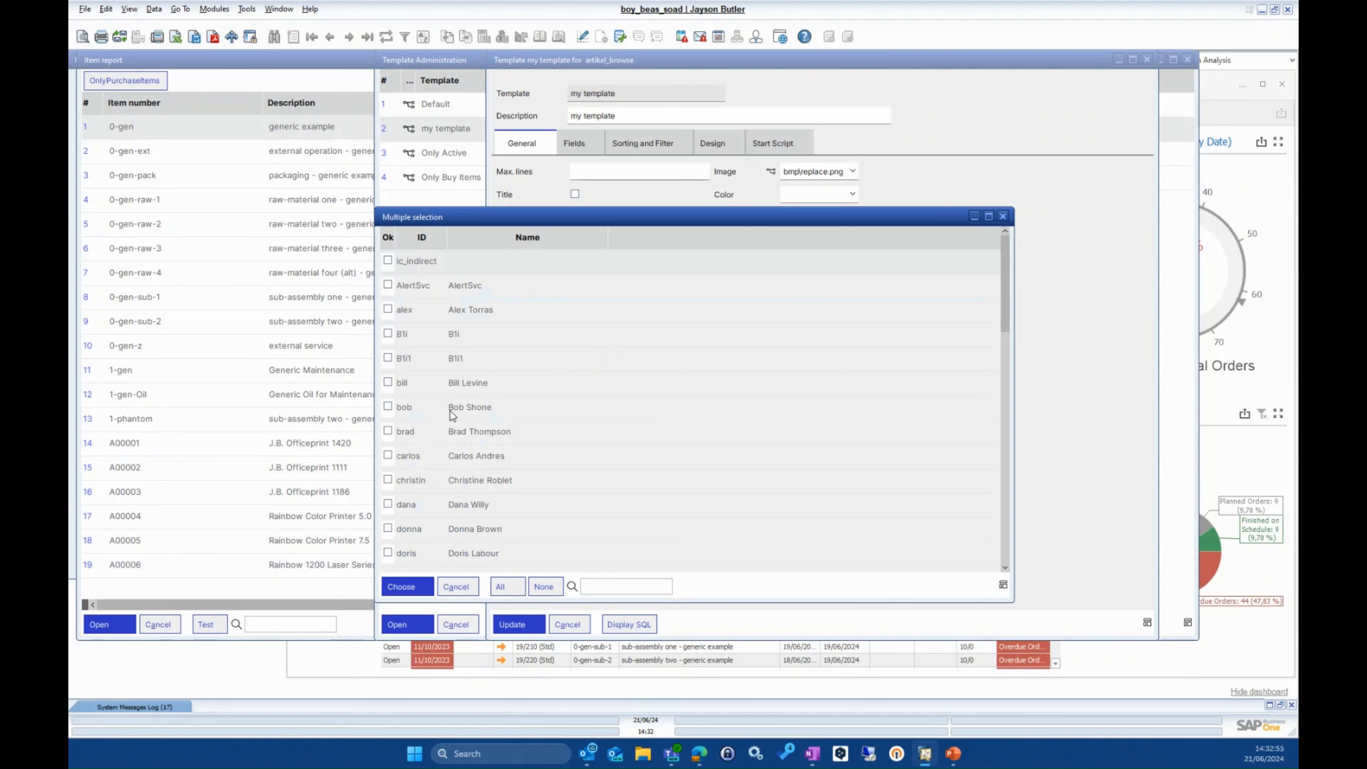
pyautogui.scroll(-5, 450, 415)
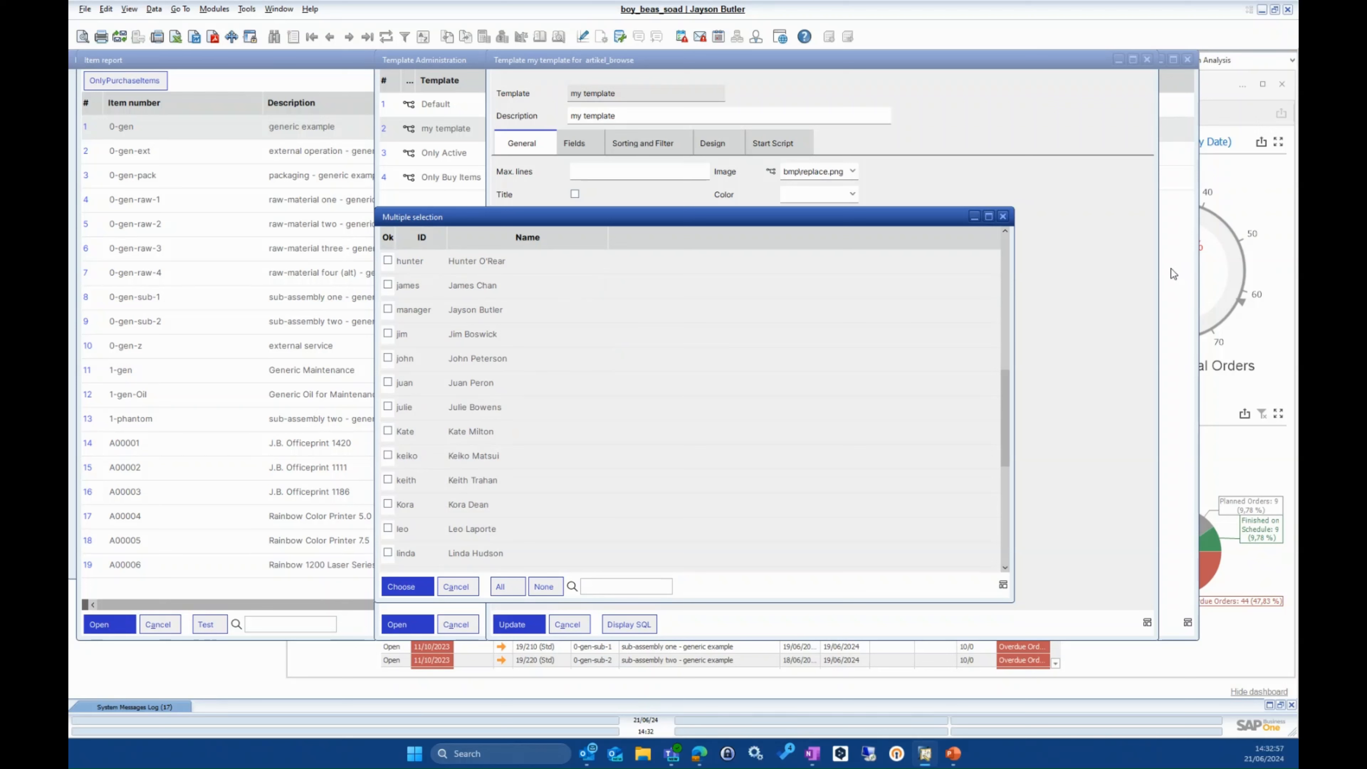
pyautogui.click(1003, 216)
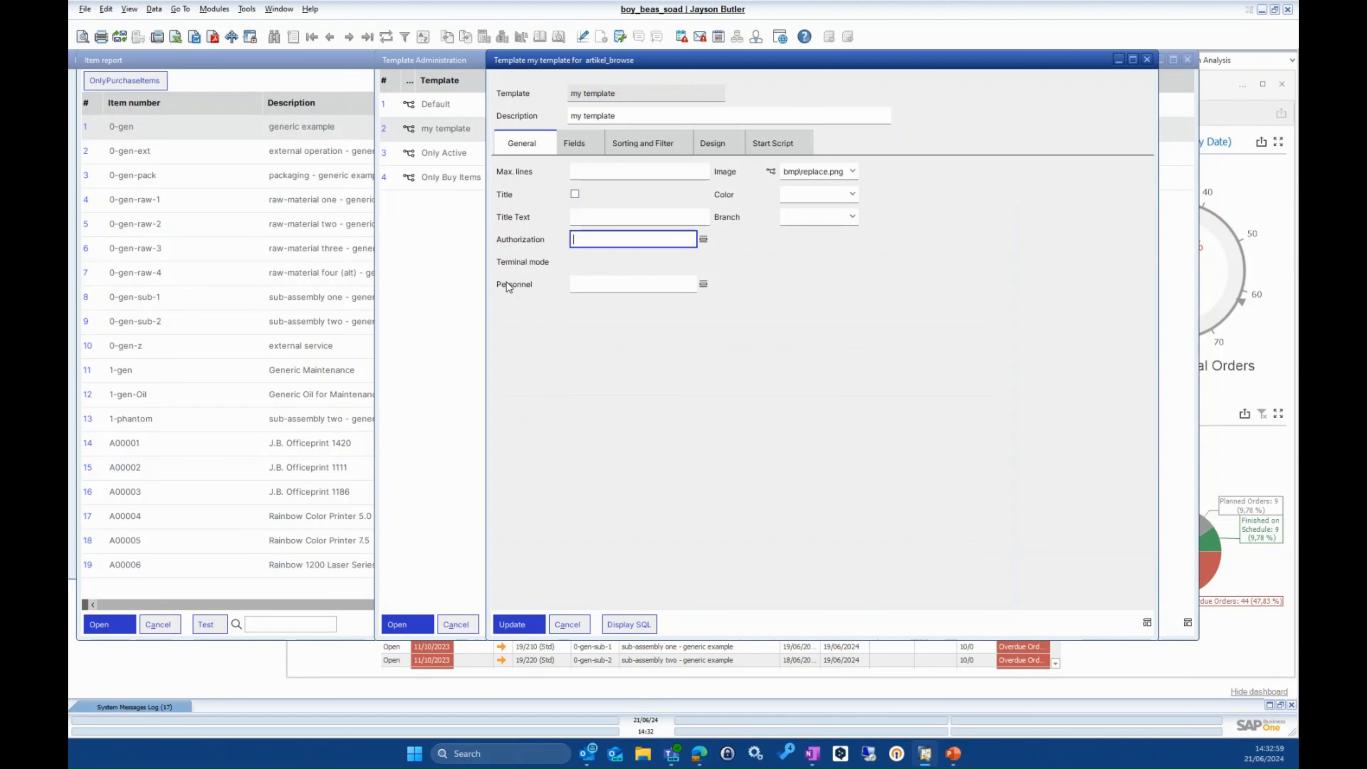
# - Mark the first two employees in the template's Personnel selection and dismiss the list without applying the choice
pyautogui.click(703, 284)
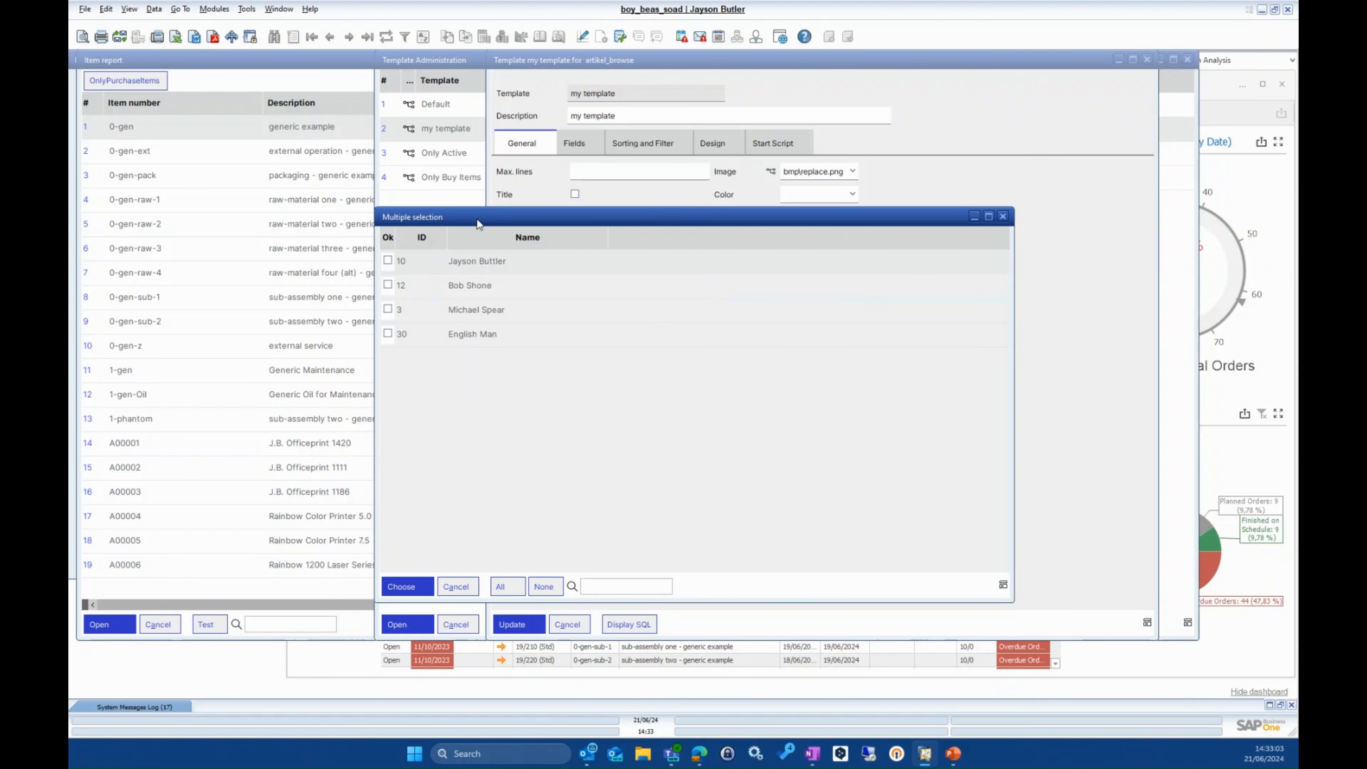
pyautogui.moveTo(476, 218); pyautogui.dragTo(474, 314)
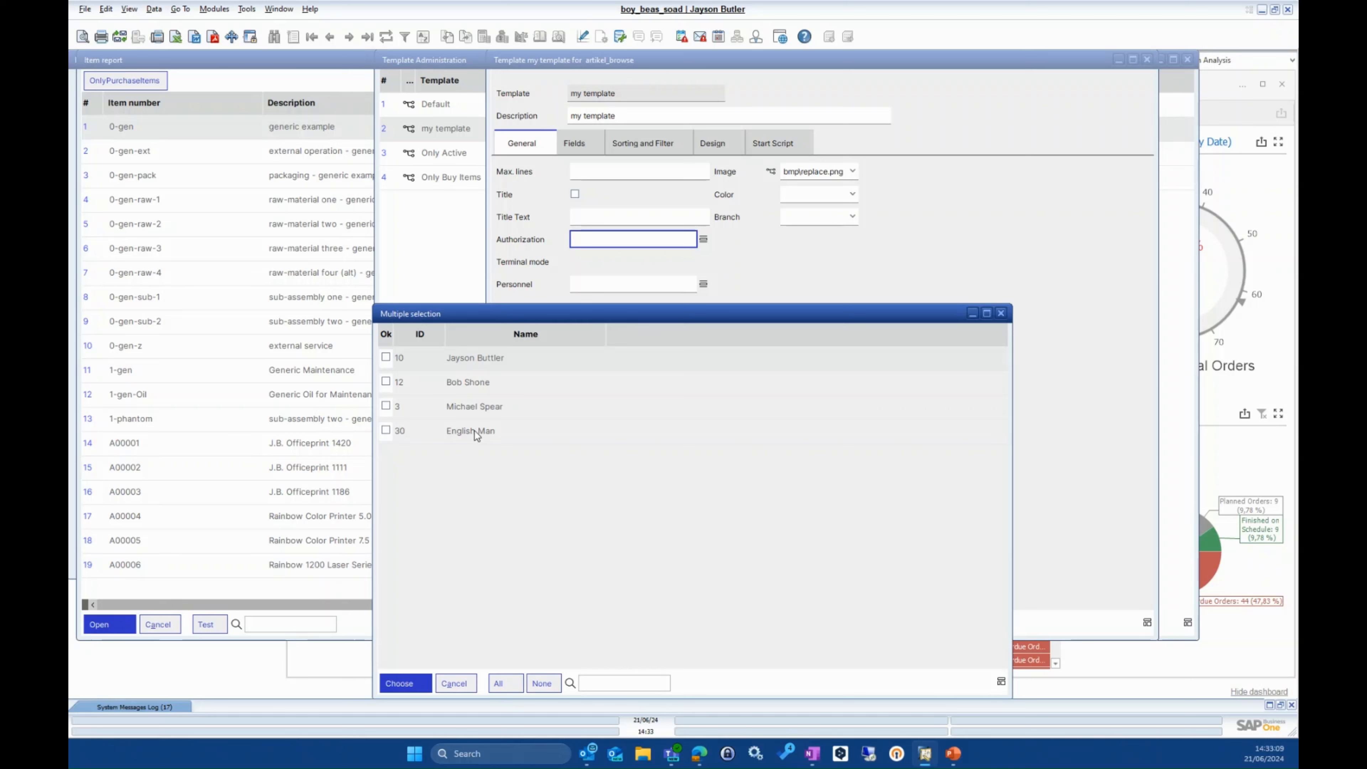
pyautogui.click(386, 357)
pyautogui.click(386, 381)
pyautogui.click(1001, 313)
pyautogui.click(597, 383)
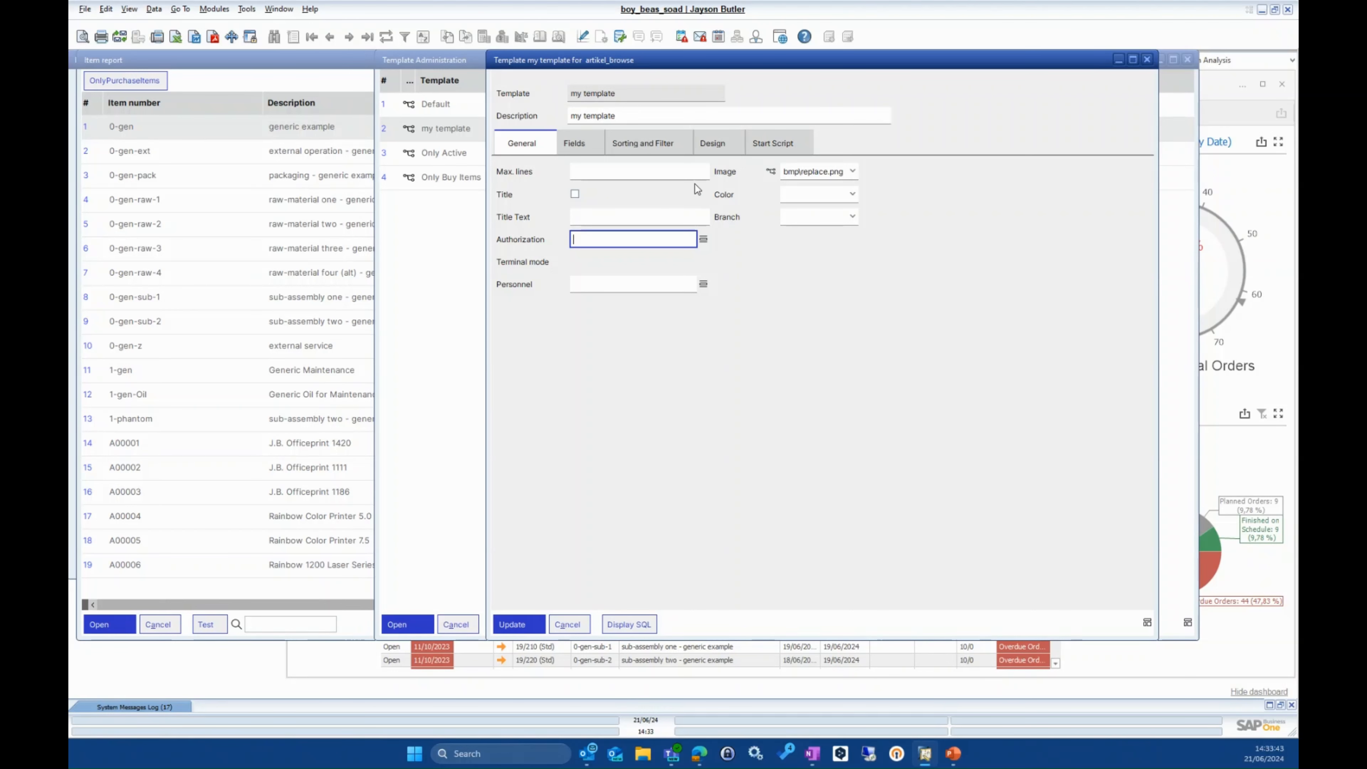
# - Open the definition of the template's Column 1 field and display its SQL sequence in the script editor
pyautogui.click(565, 148)
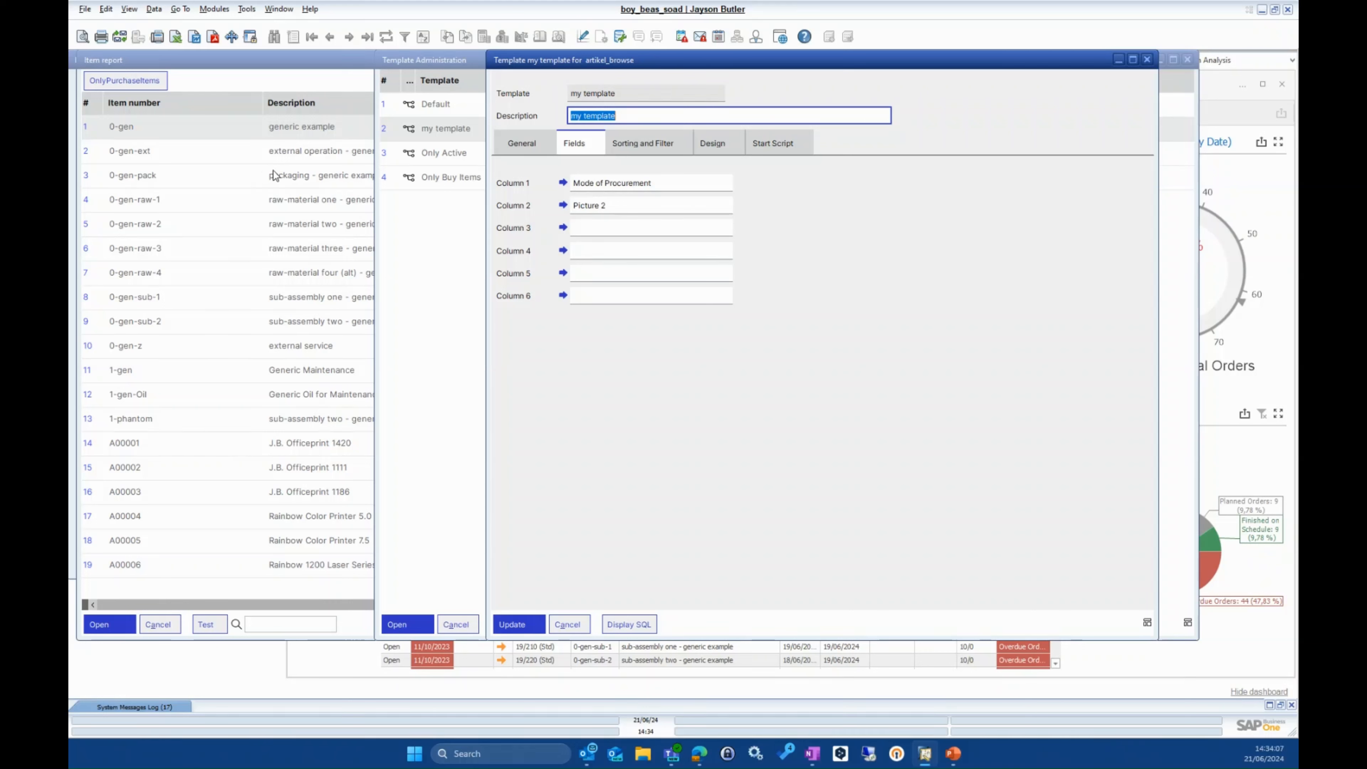
pyautogui.click(563, 184)
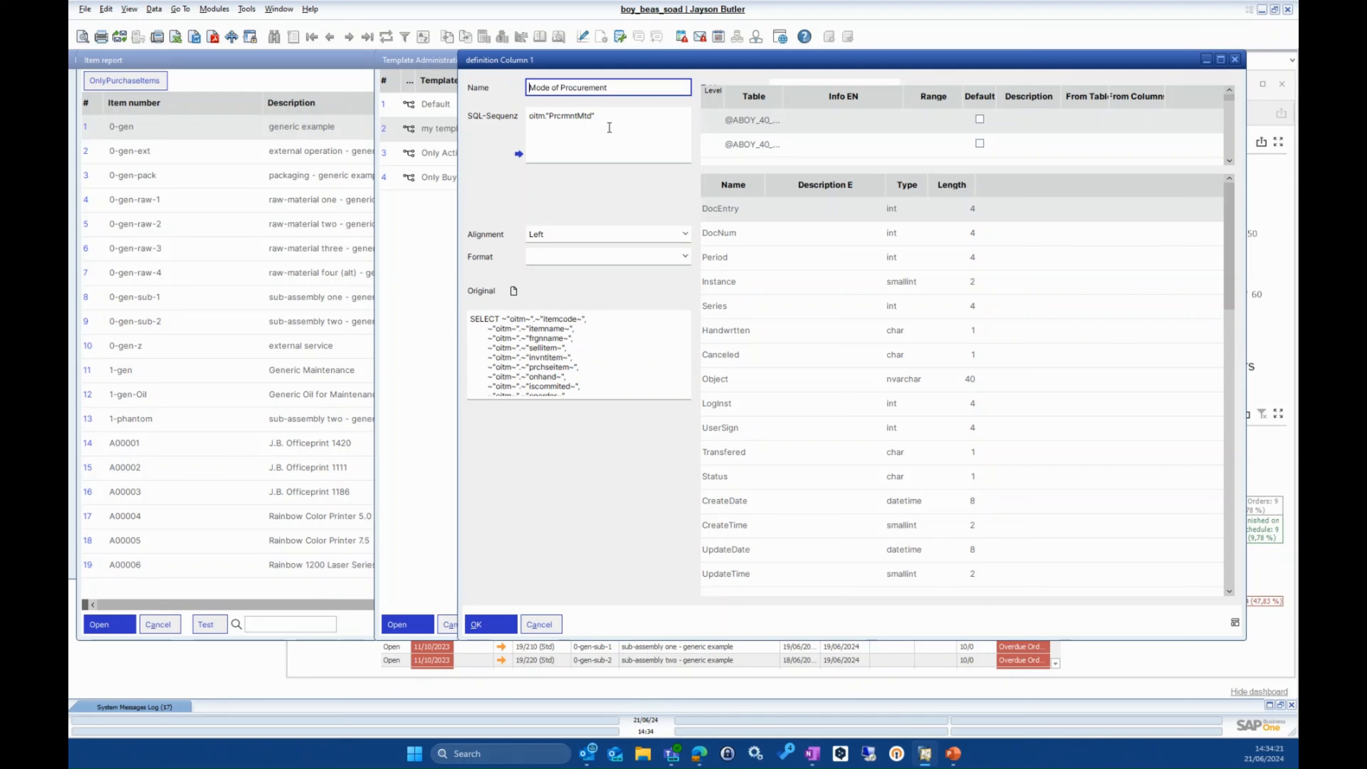
pyautogui.click(598, 122)
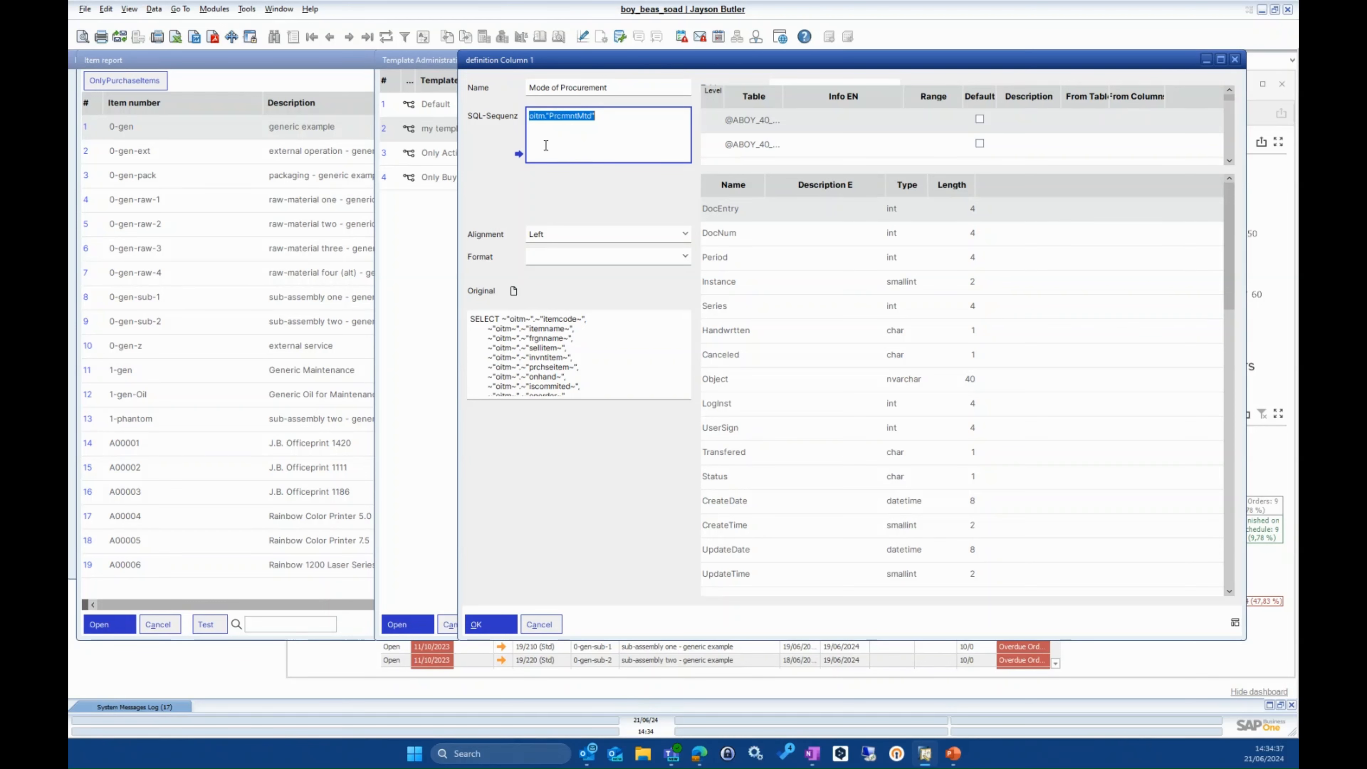
pyautogui.click(519, 153)
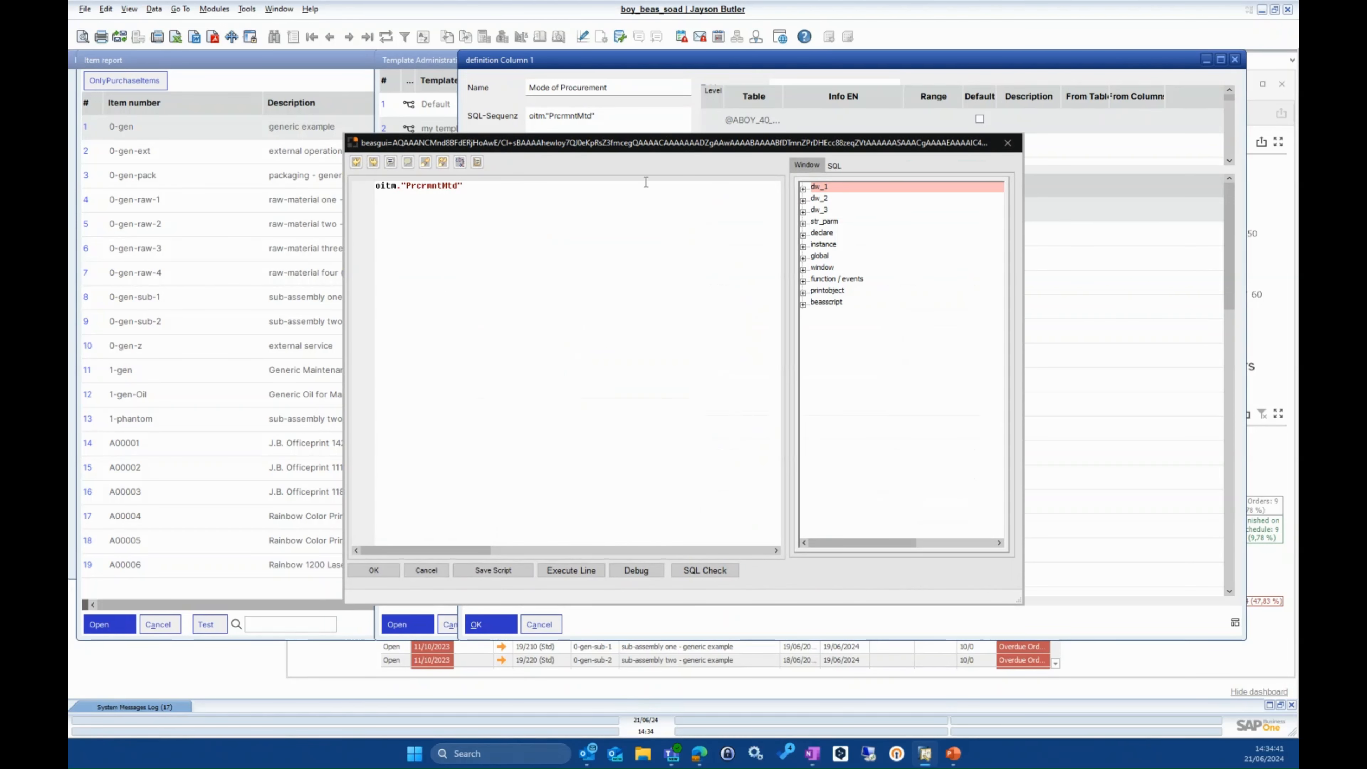
# - Leave the script editor and read through the original SQL statement in the Column 1 definition, closing the definition without saving
pyautogui.click(1007, 143)
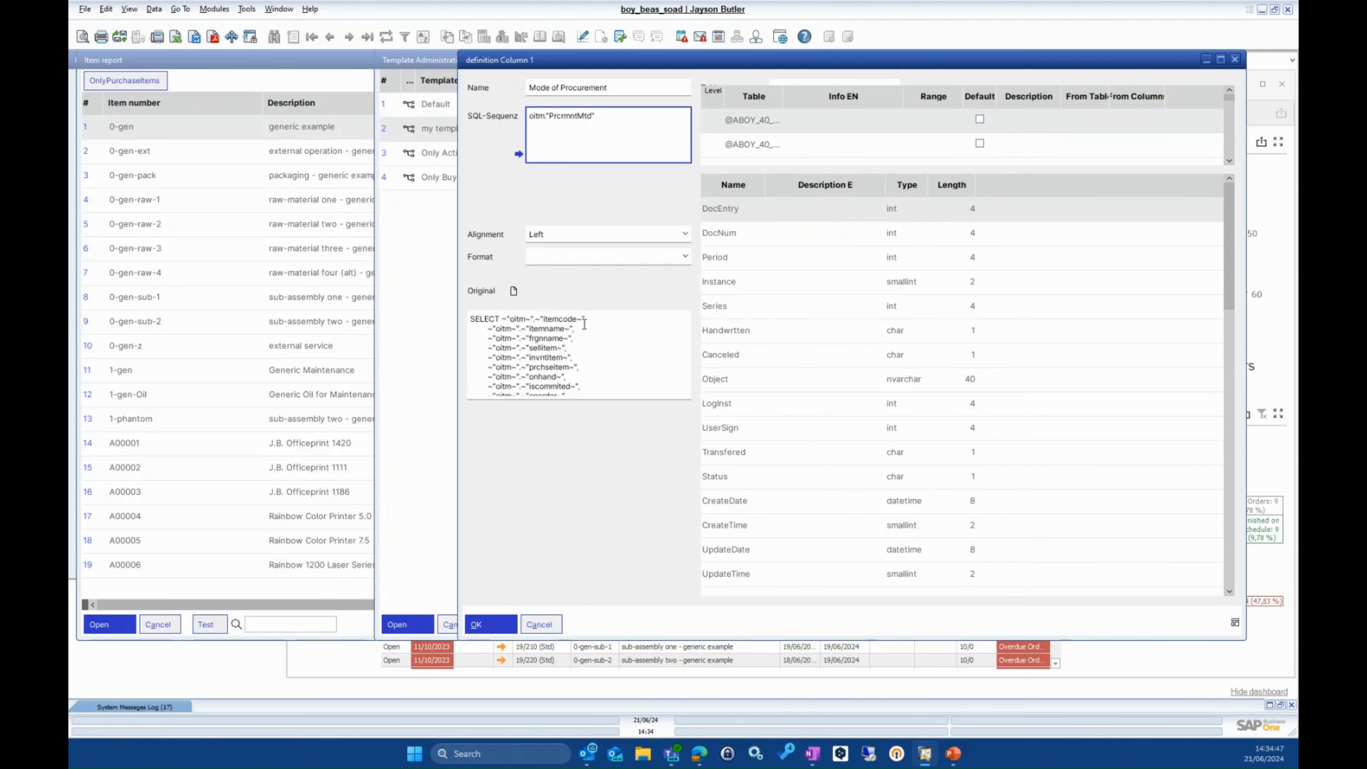
pyautogui.click(616, 353)
pyautogui.moveTo(683, 325); pyautogui.dragTo(690, 380)
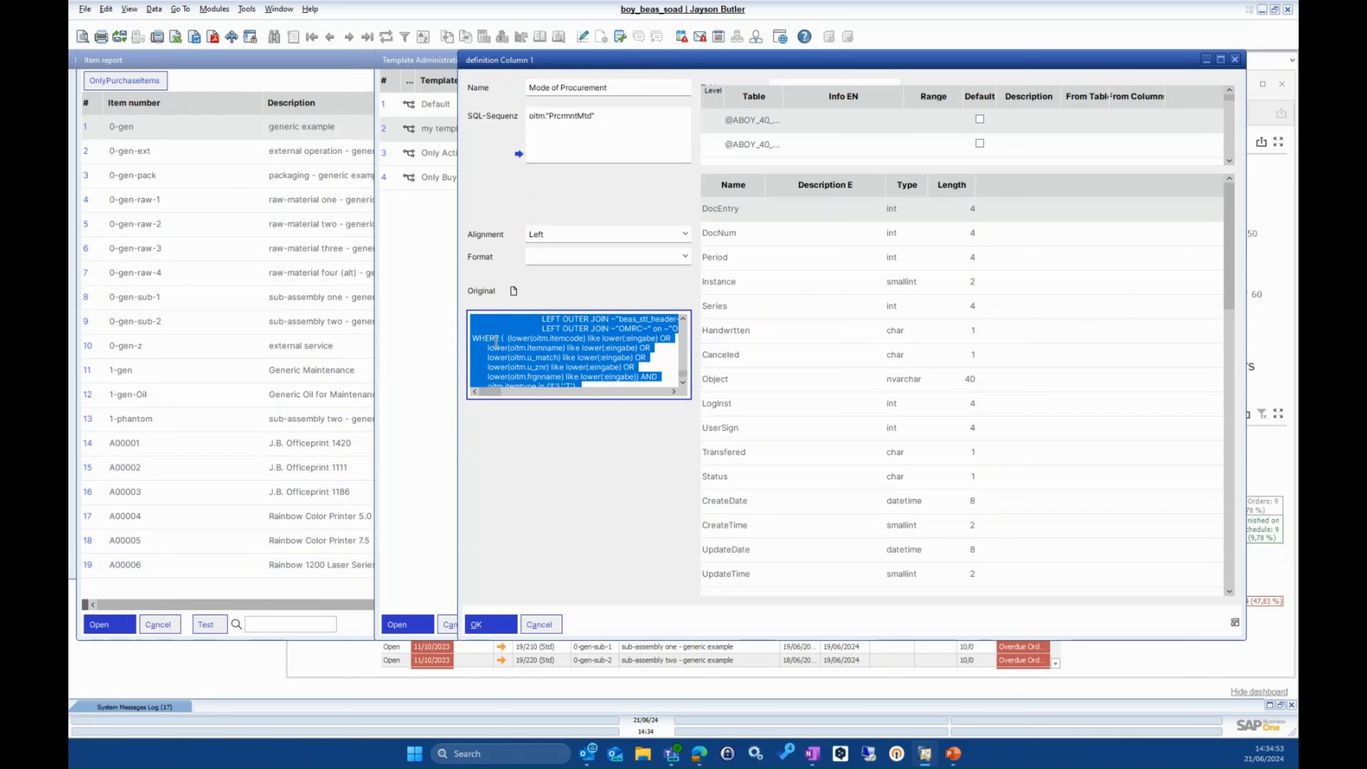
pyautogui.click(591, 353)
pyautogui.click(617, 346)
pyautogui.click(683, 319)
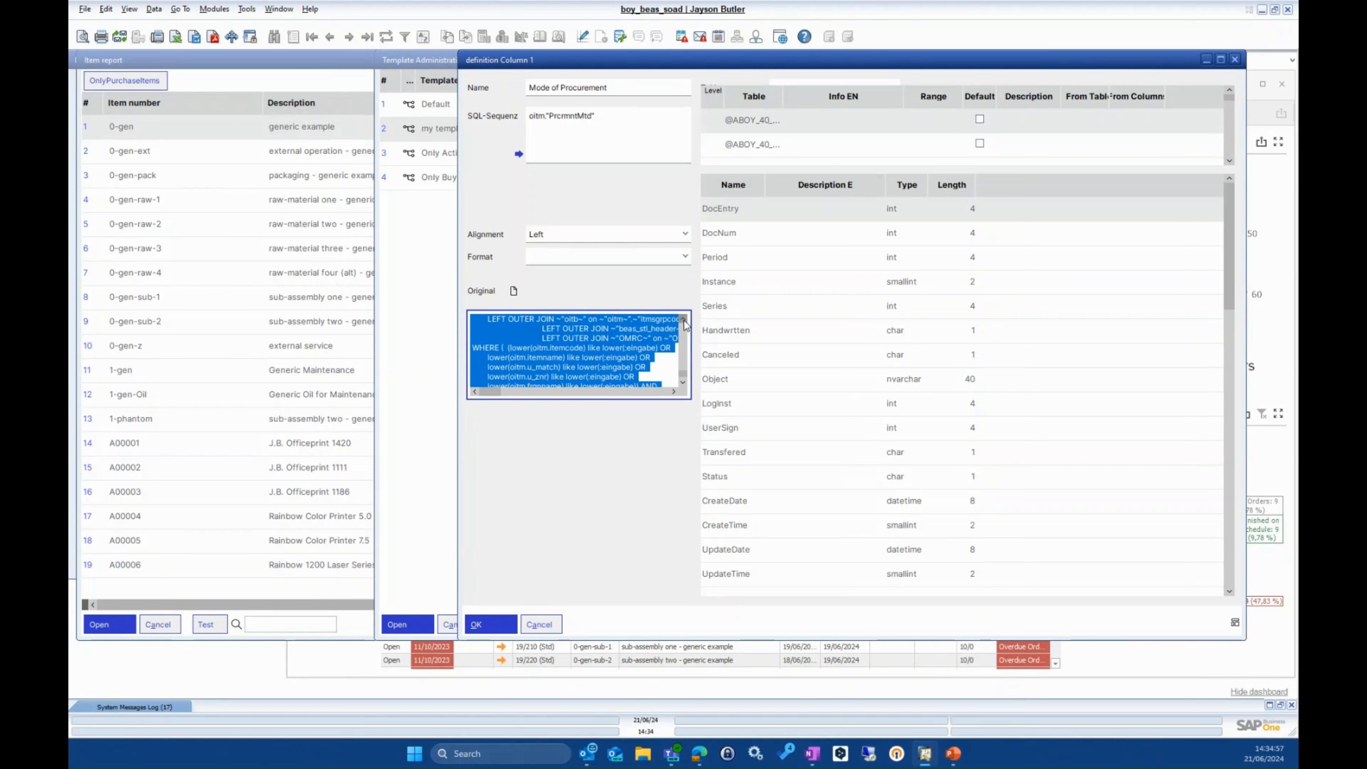
pyautogui.click(683, 319)
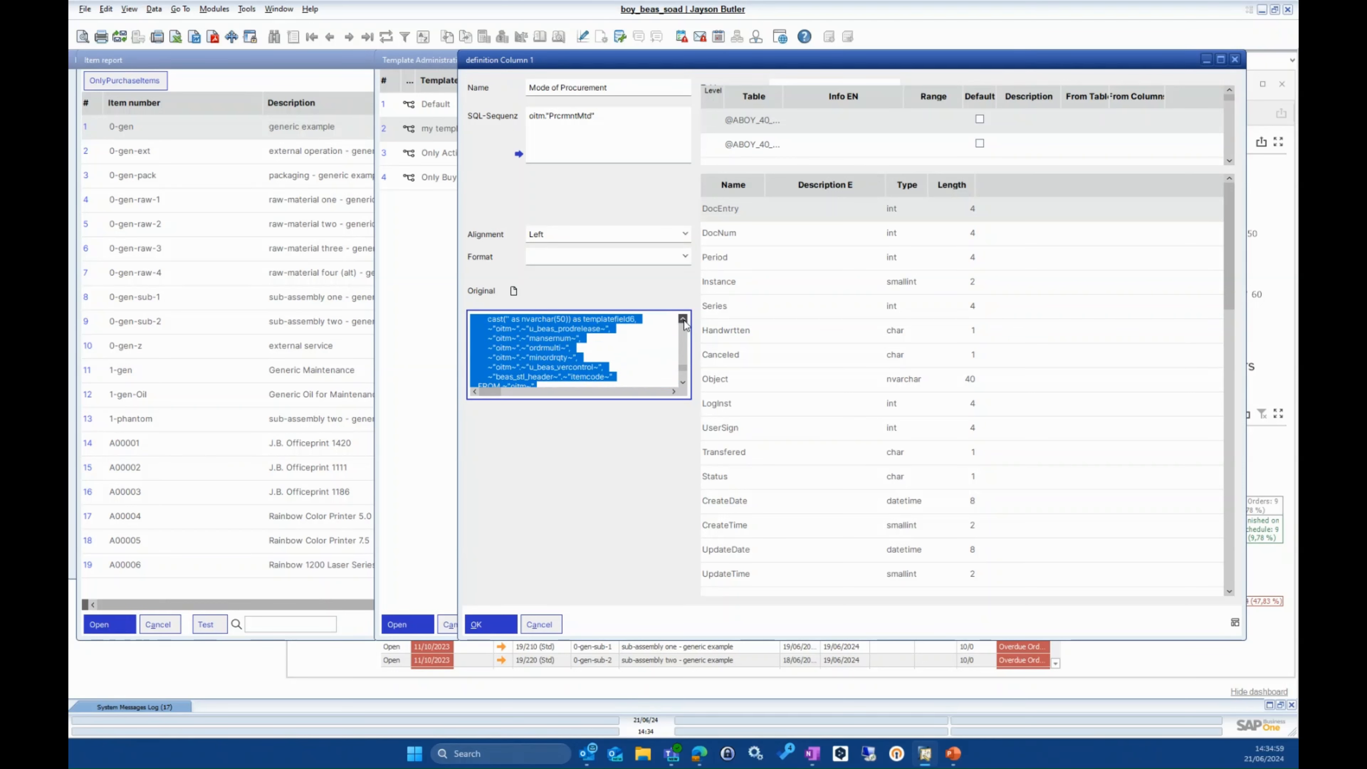
pyautogui.click(683, 319)
pyautogui.click(683, 318)
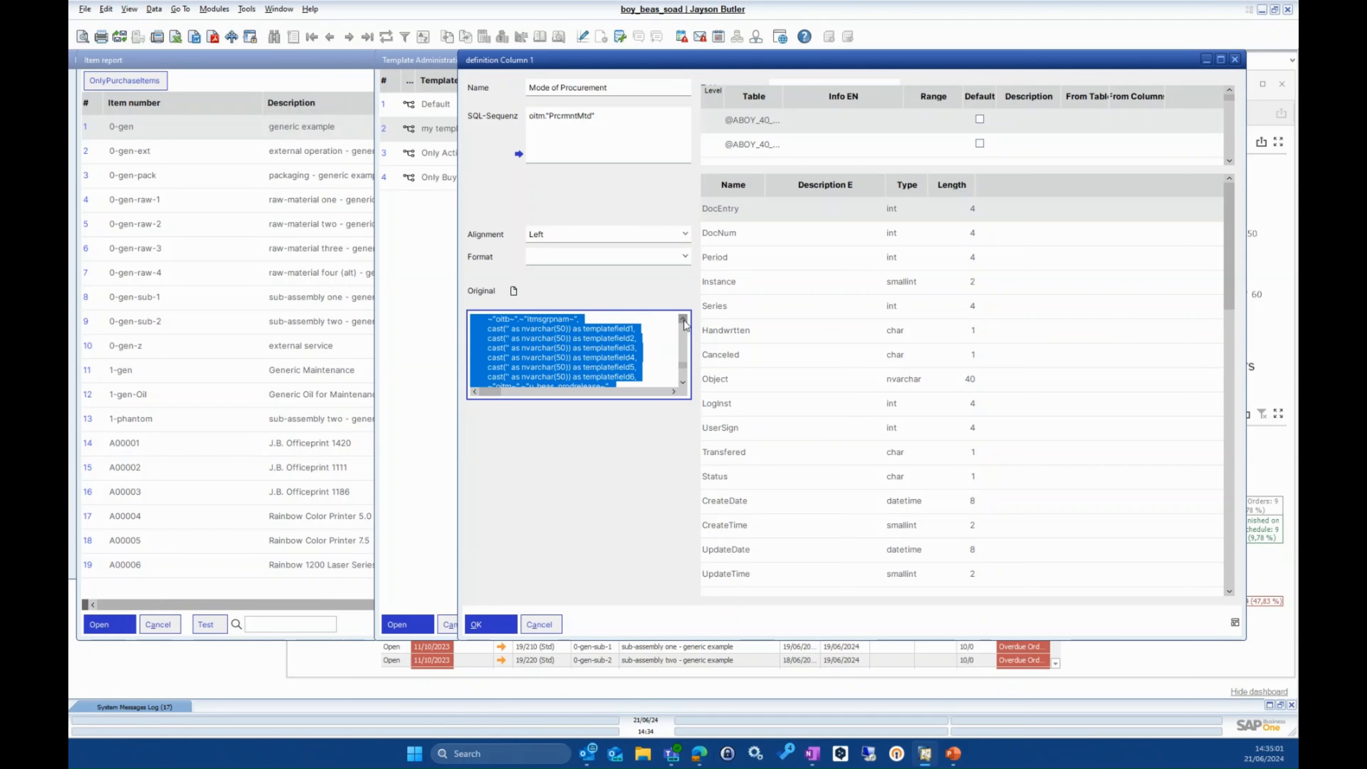
pyautogui.click(683, 318)
pyautogui.click(683, 318)
pyautogui.click(683, 319)
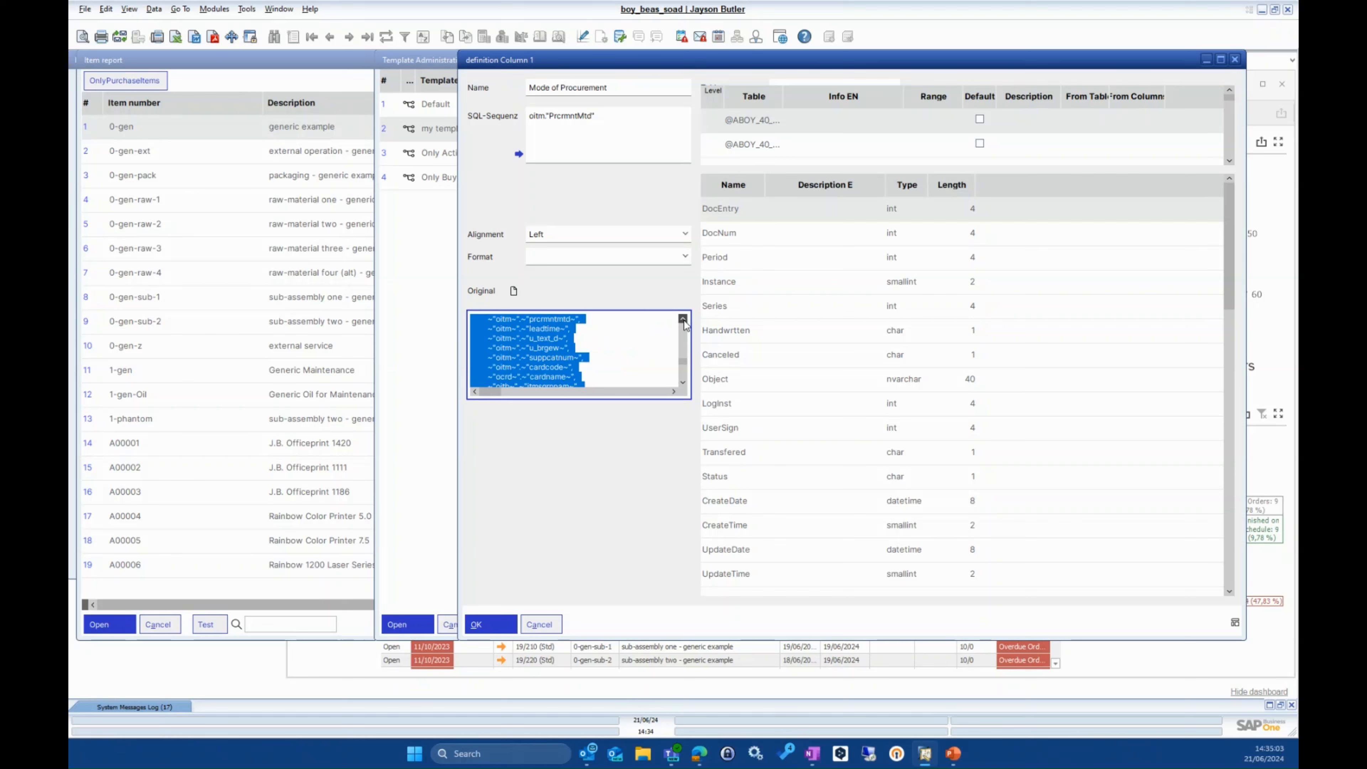
pyautogui.click(683, 319)
pyautogui.click(683, 319)
pyautogui.click(683, 319)
pyautogui.click(683, 319)
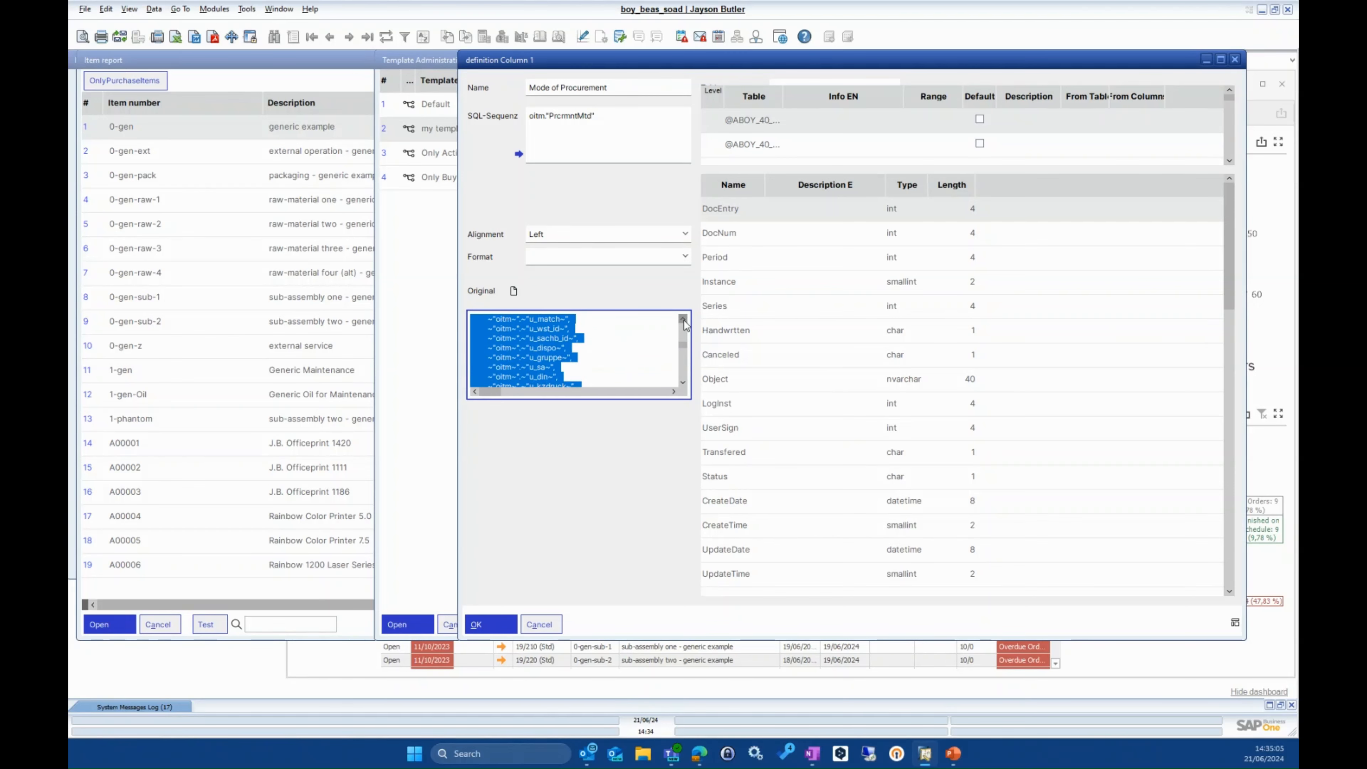
pyautogui.moveTo(683, 346); pyautogui.dragTo(685, 382)
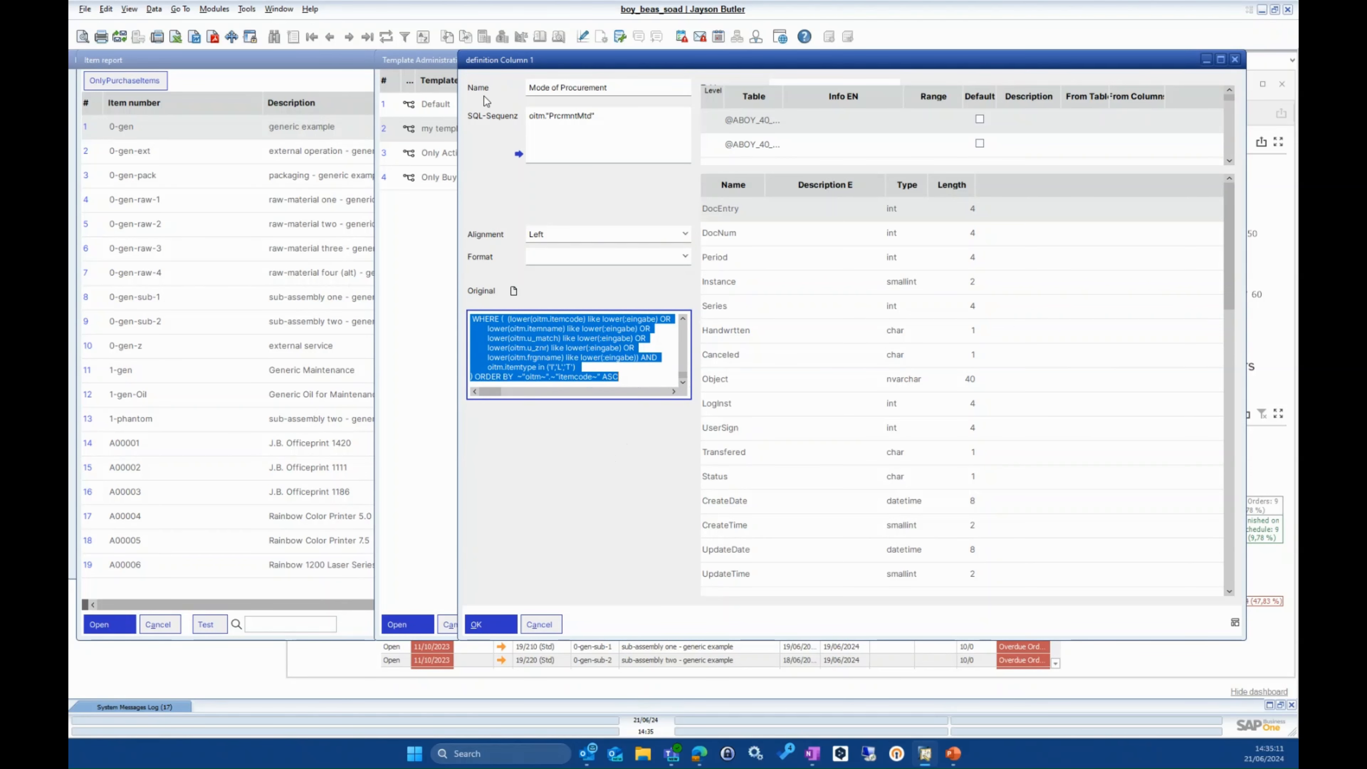
pyautogui.click(577, 119)
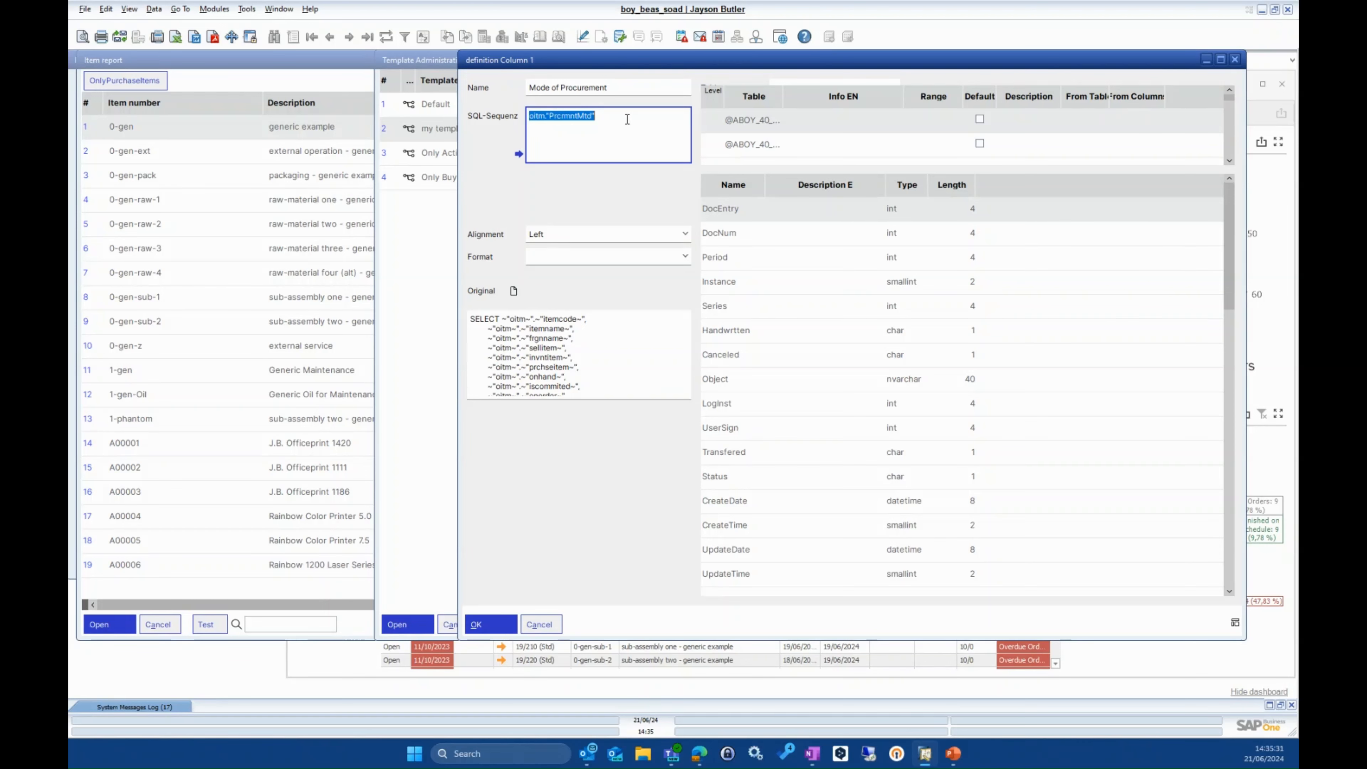
pyautogui.click(541, 625)
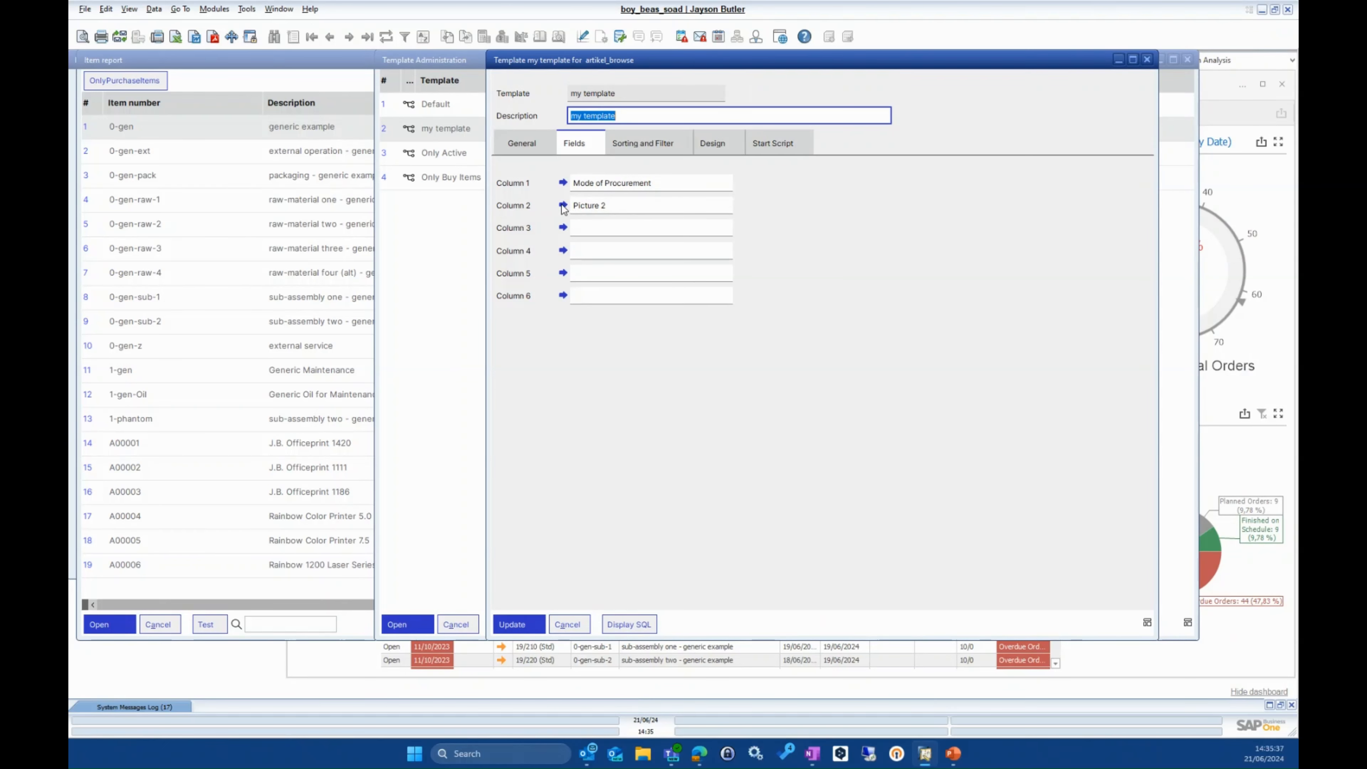
# - Examine the available display formats in the Column 2 definition for Picture 2 and close it without changing anything
pyautogui.click(563, 205)
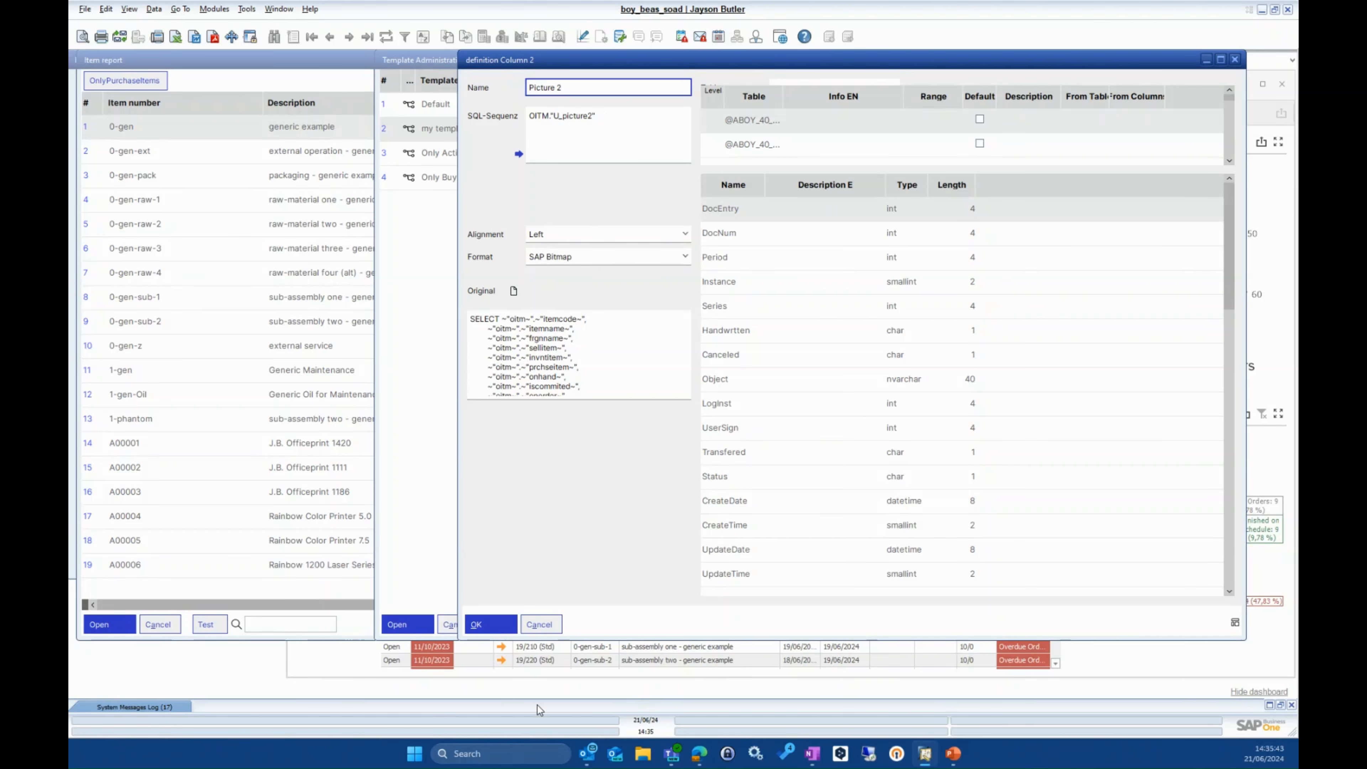
pyautogui.click(544, 625)
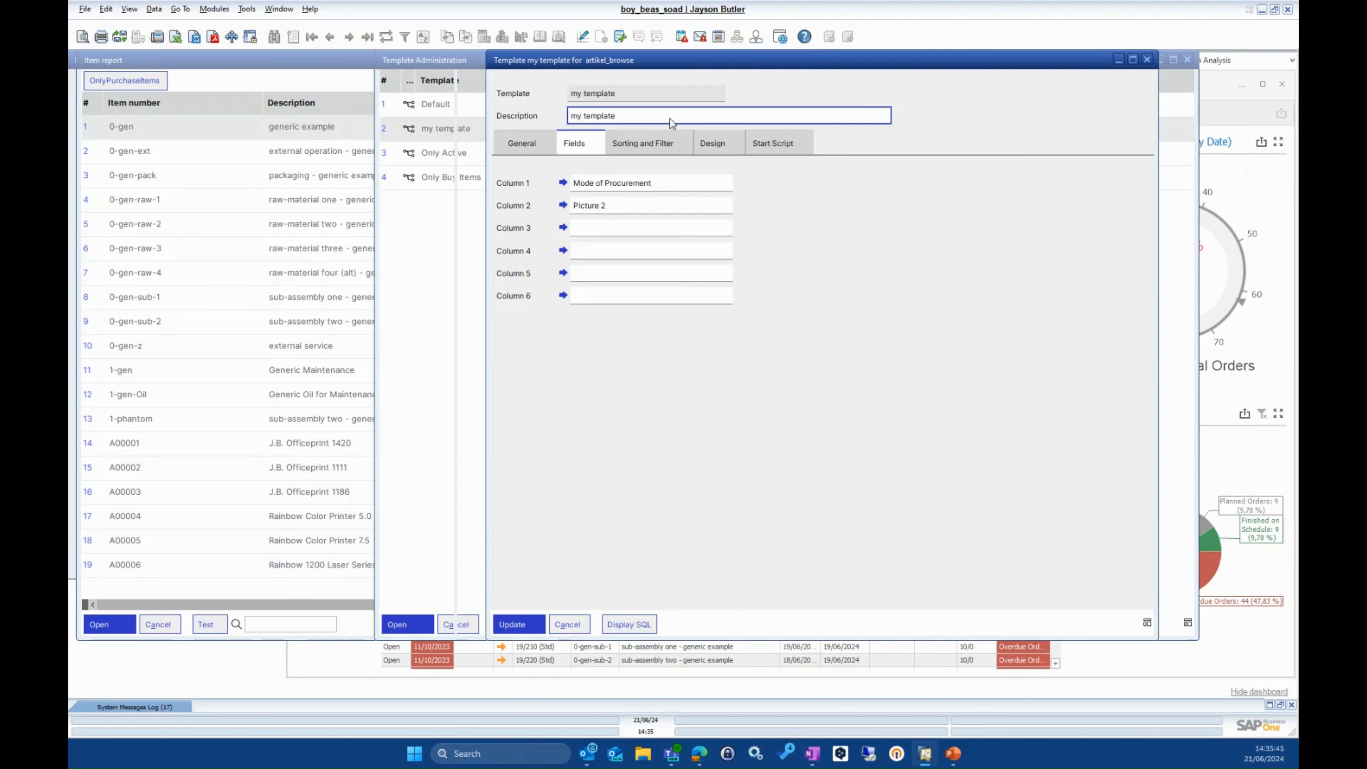
pyautogui.click(564, 205)
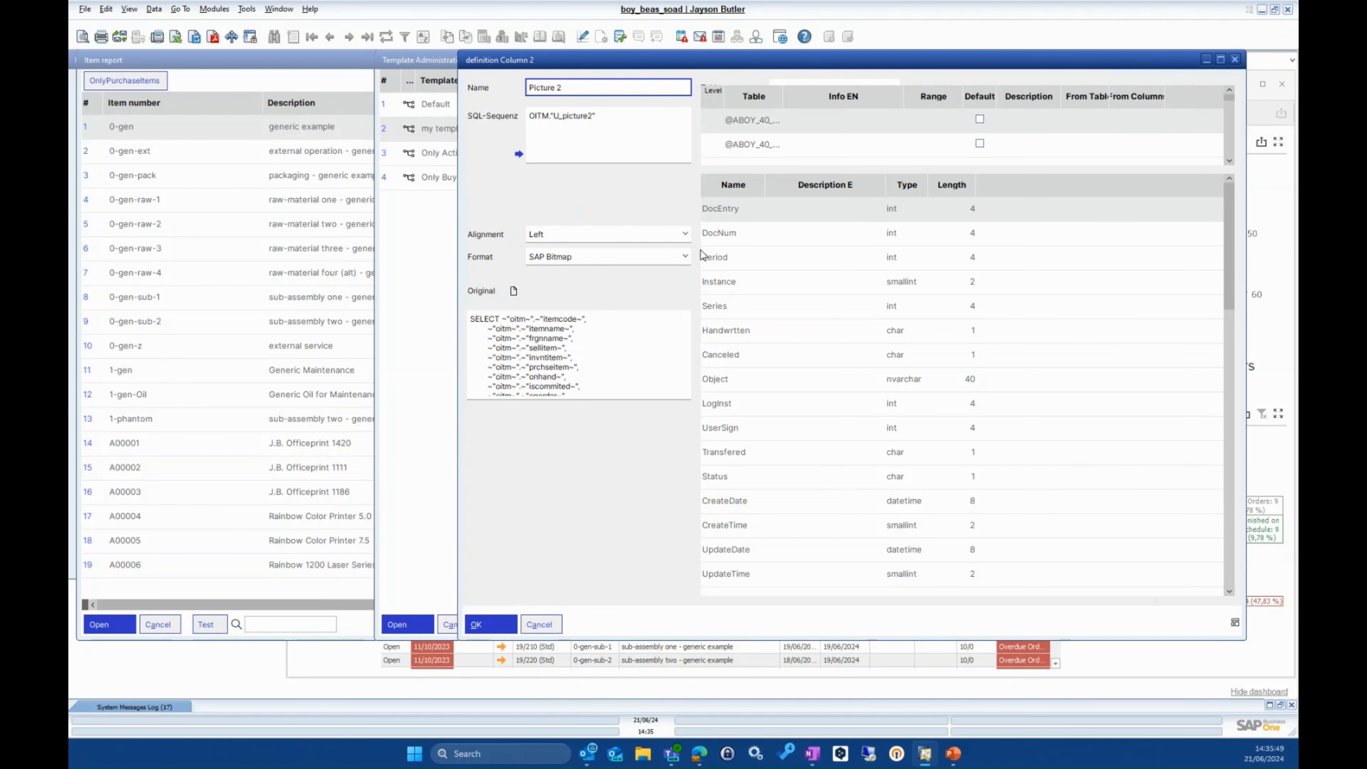
pyautogui.click(686, 257)
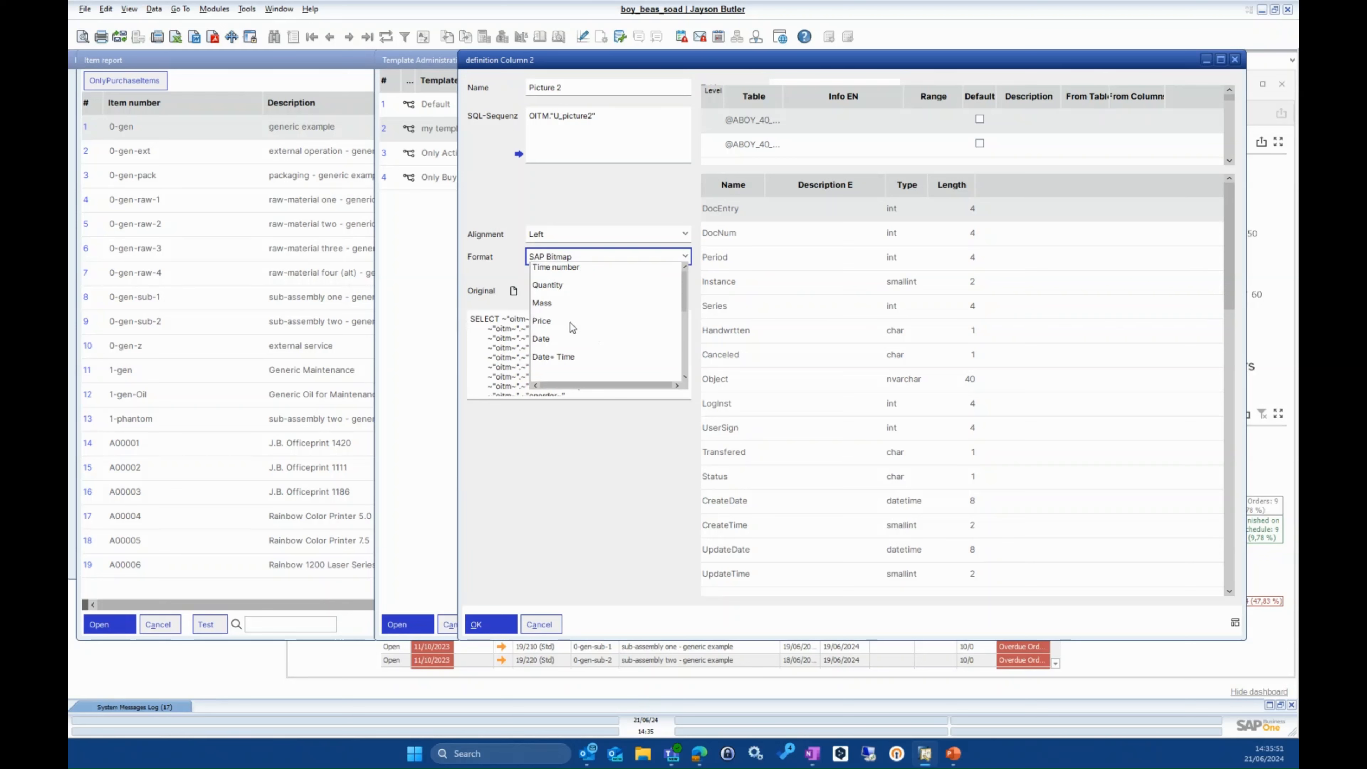
pyautogui.scroll(5, 573, 326)
pyautogui.scroll(-5, 630, 350)
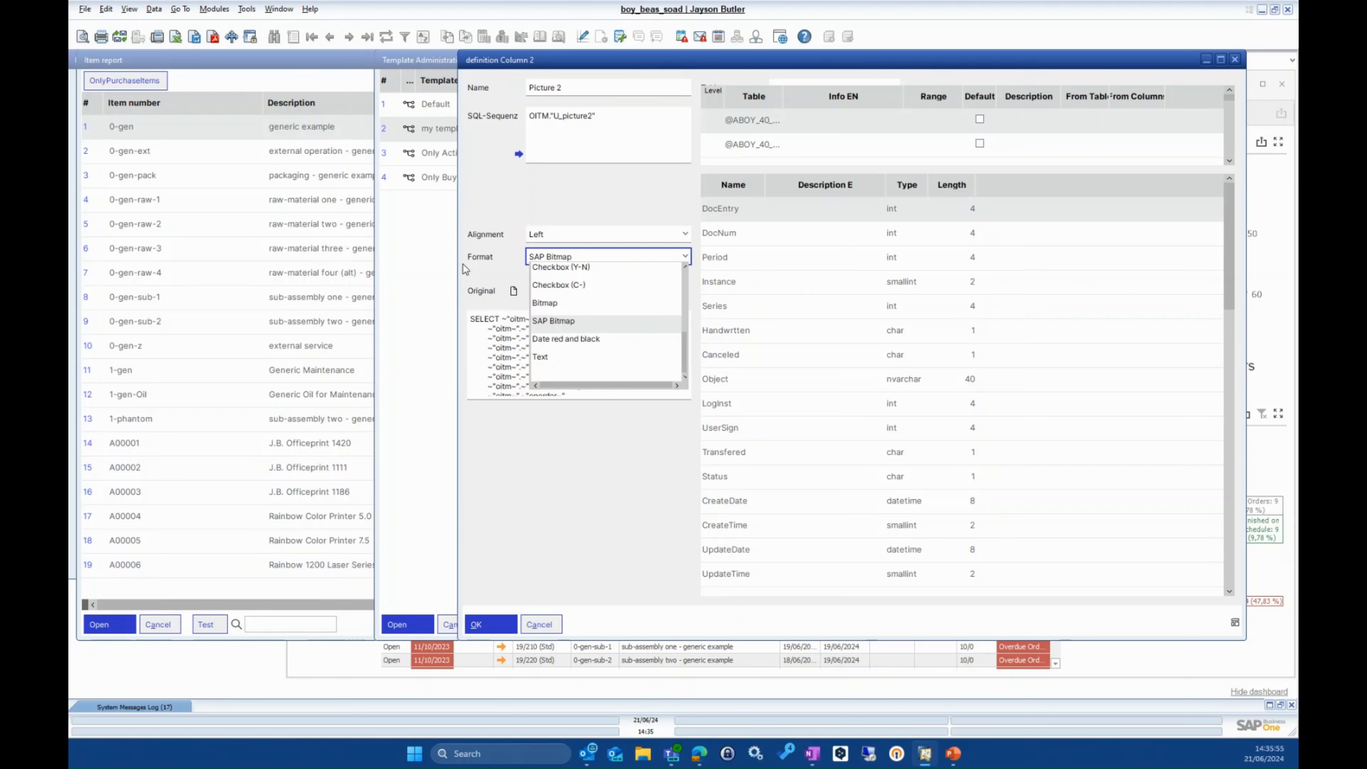
pyautogui.click(491, 269)
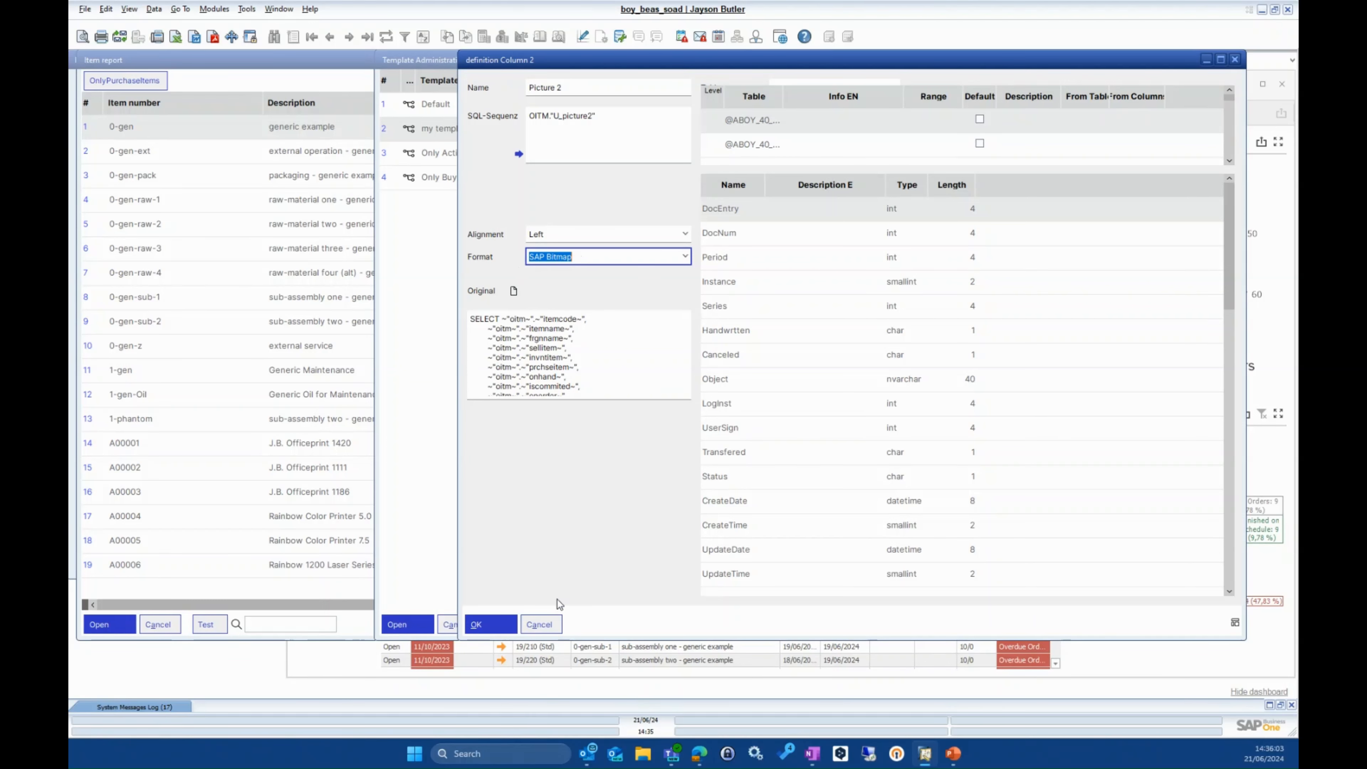
pyautogui.click(549, 625)
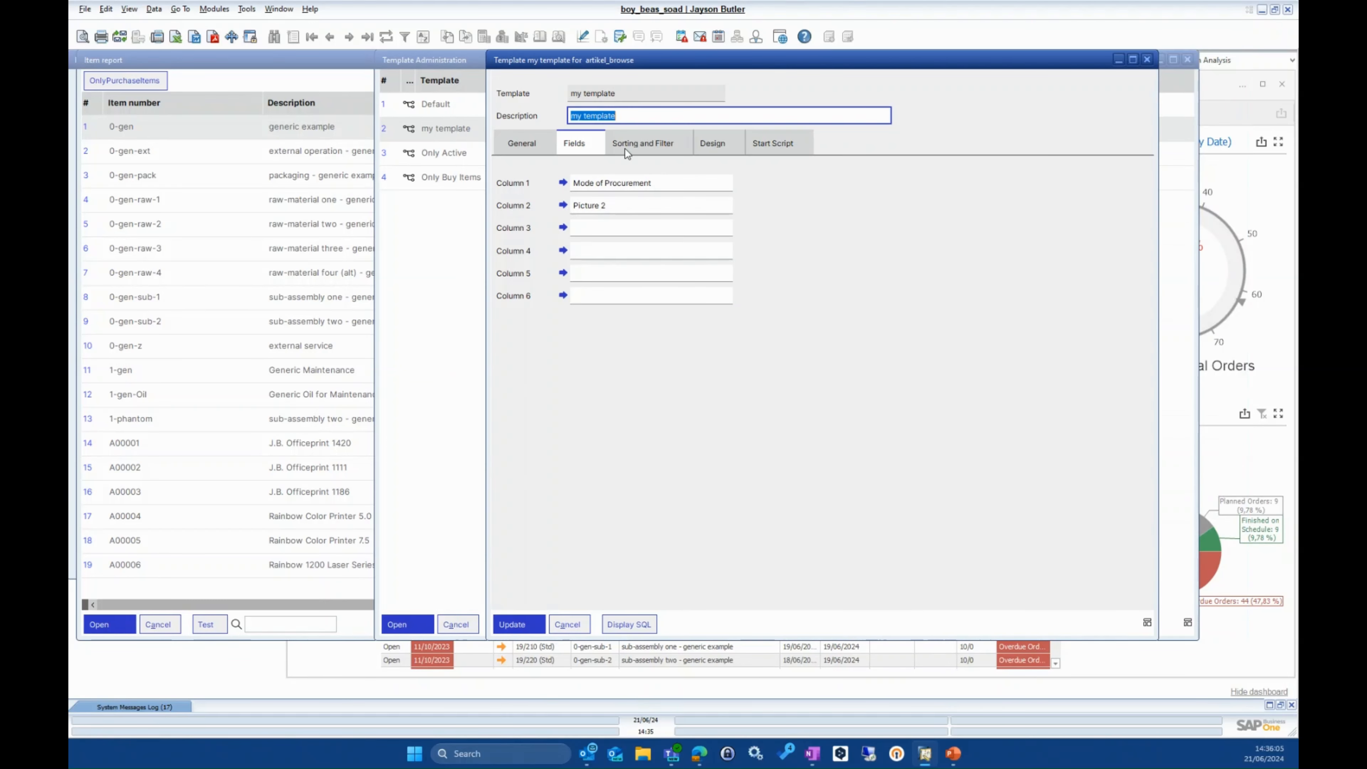
# - Review the template's sorting and filter settings and the background type choices in its design settings
pyautogui.click(626, 150)
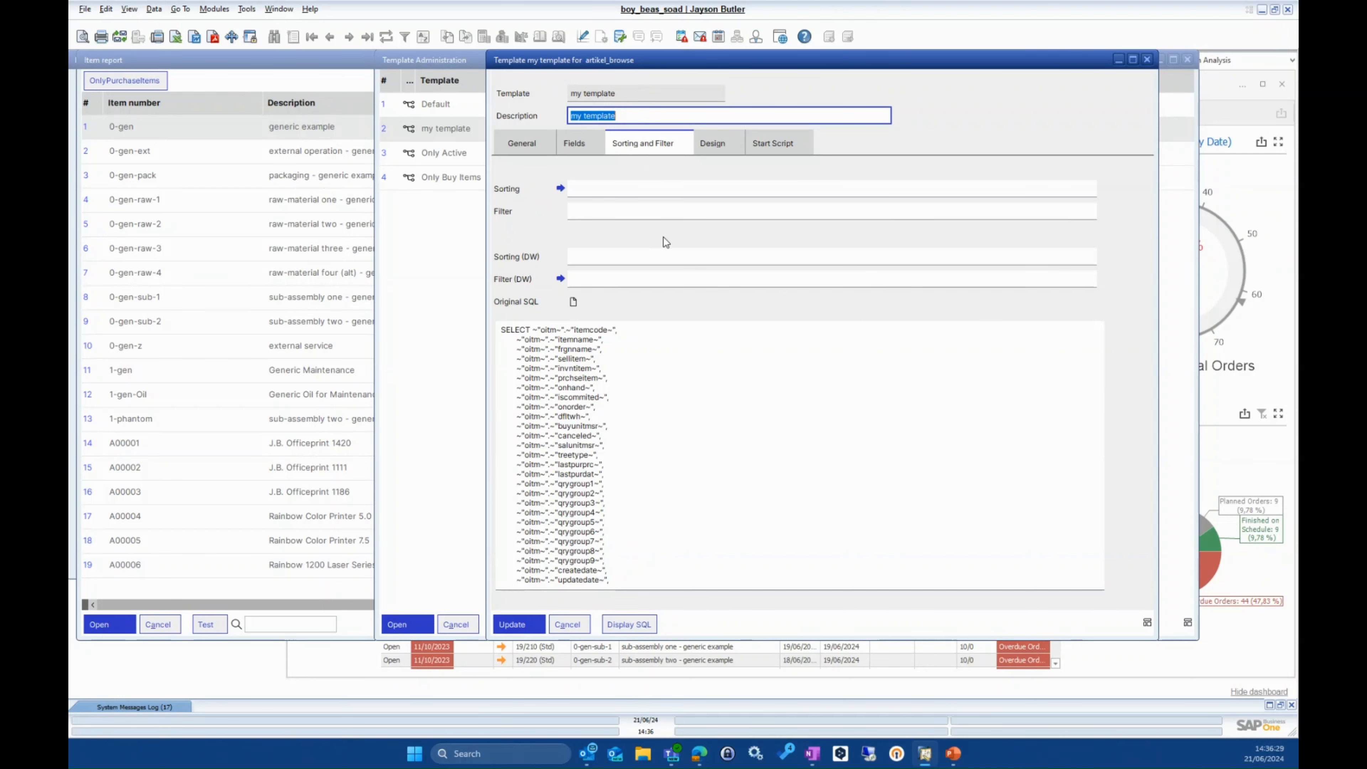
pyautogui.click(714, 144)
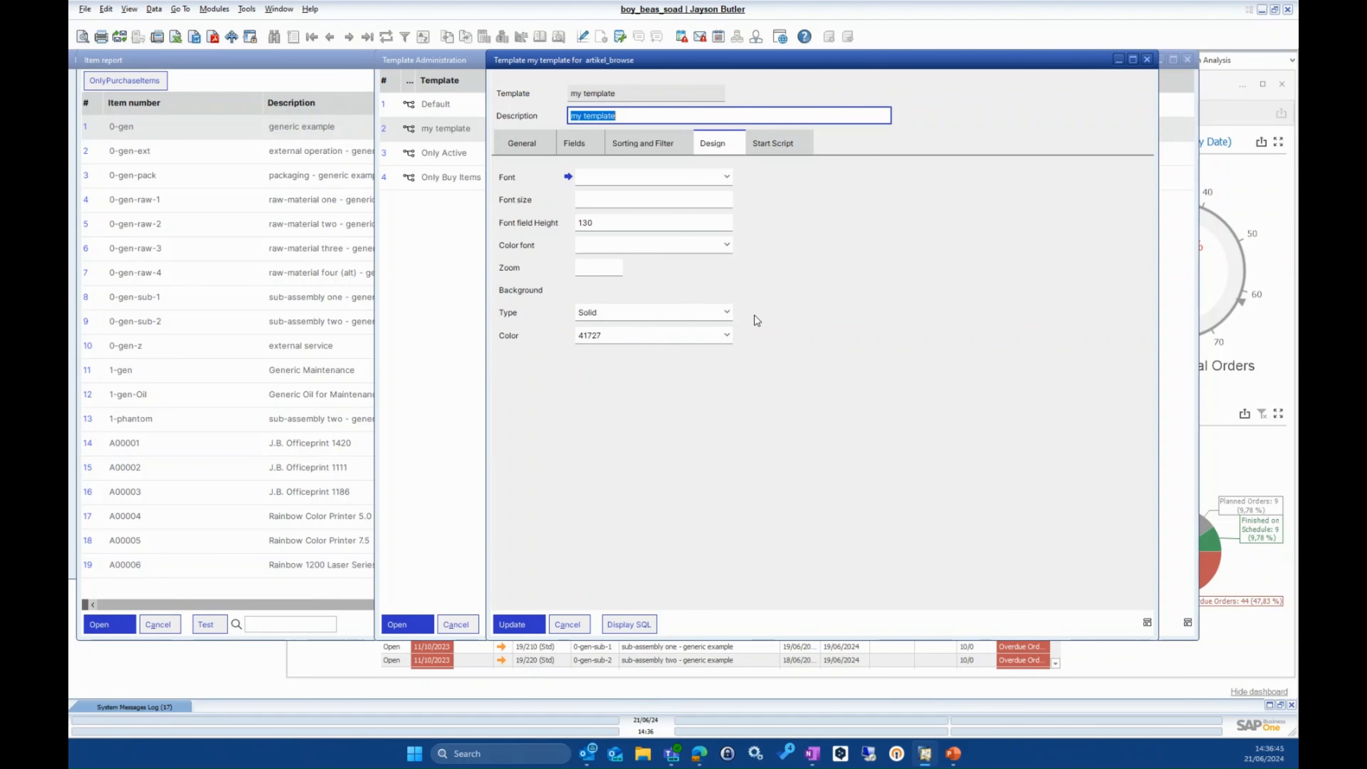
pyautogui.click(728, 313)
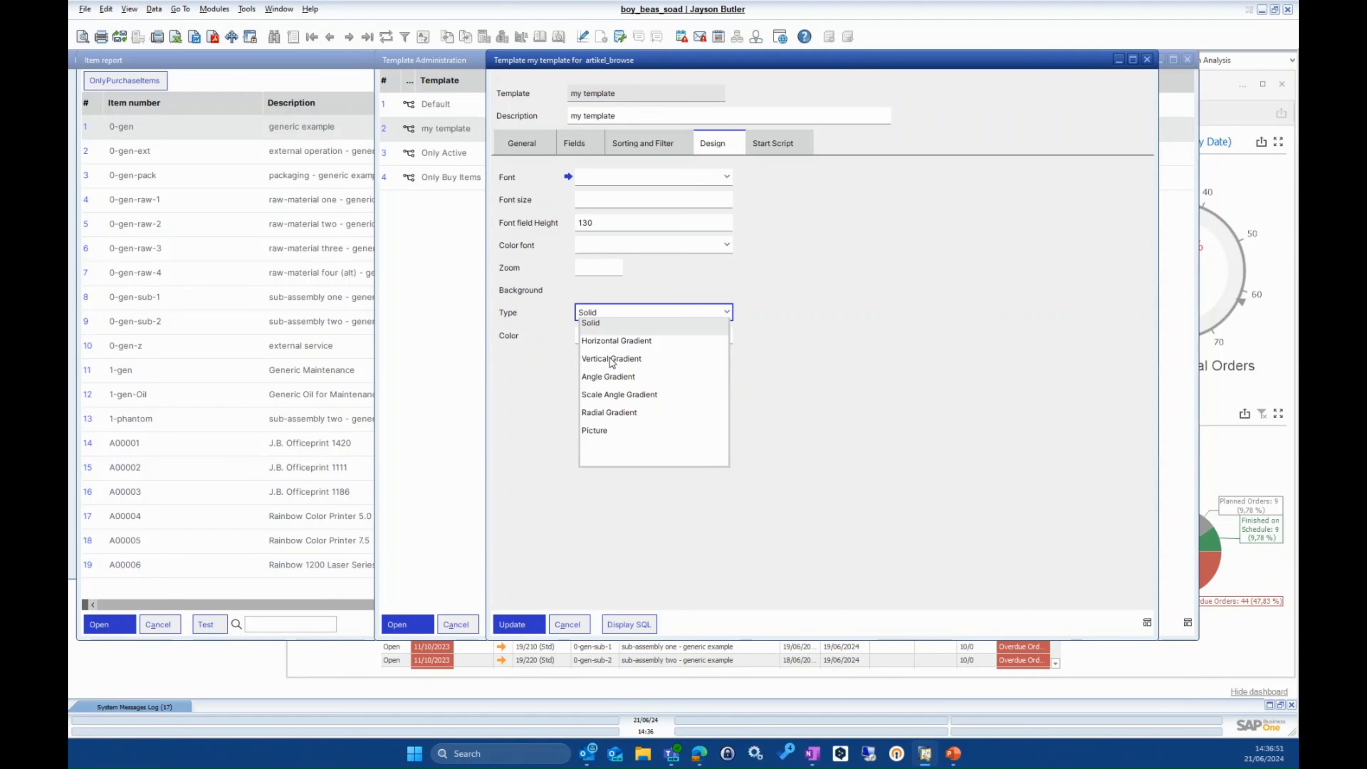
pyautogui.click(866, 415)
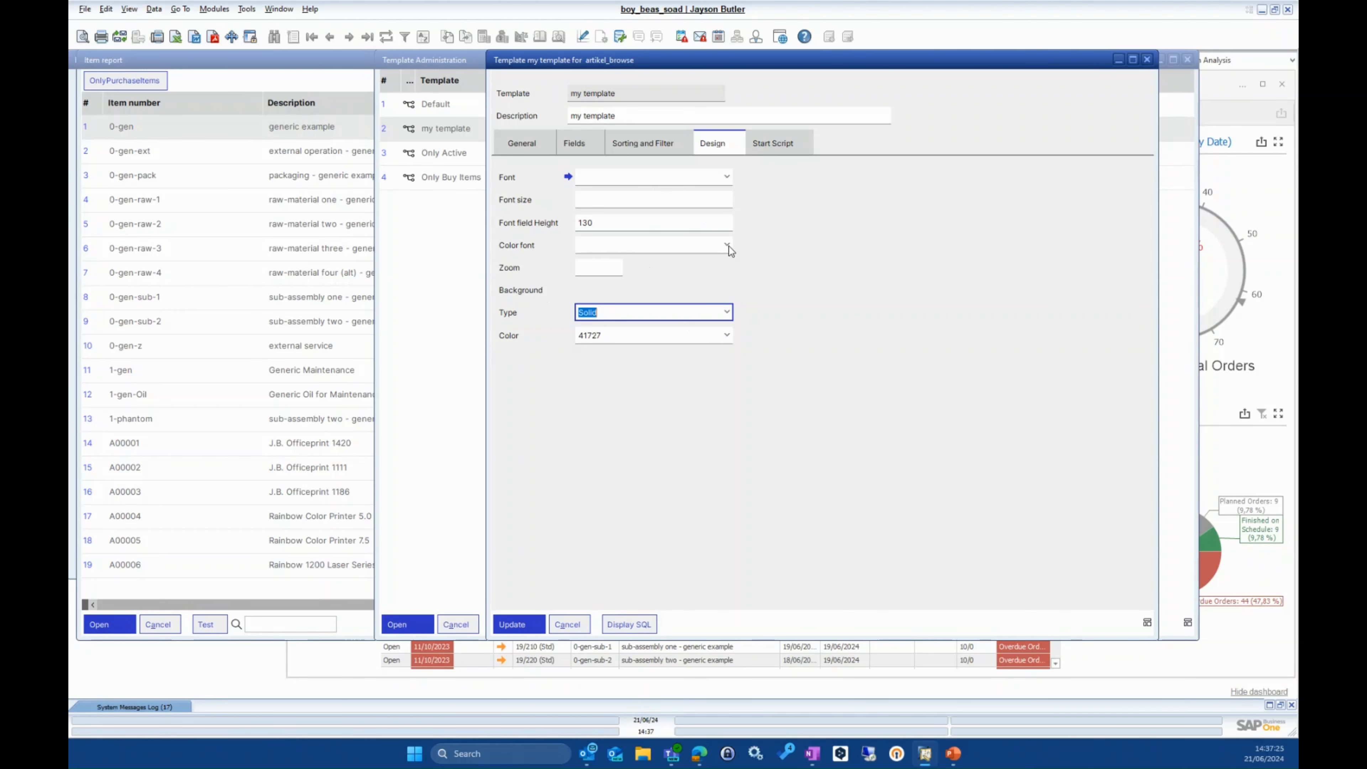
# - Examine the template's start script against its column fields and close the template without saving
pyautogui.click(776, 143)
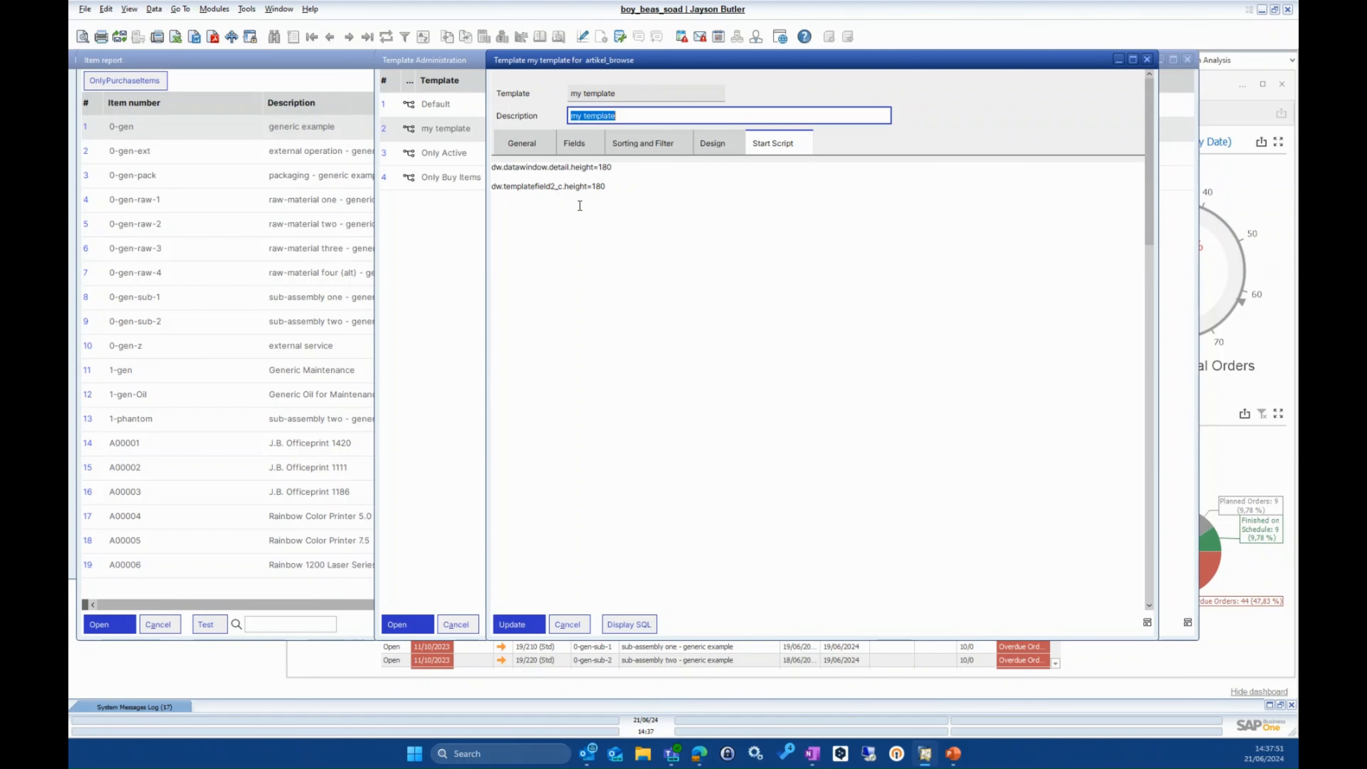
pyautogui.click(589, 147)
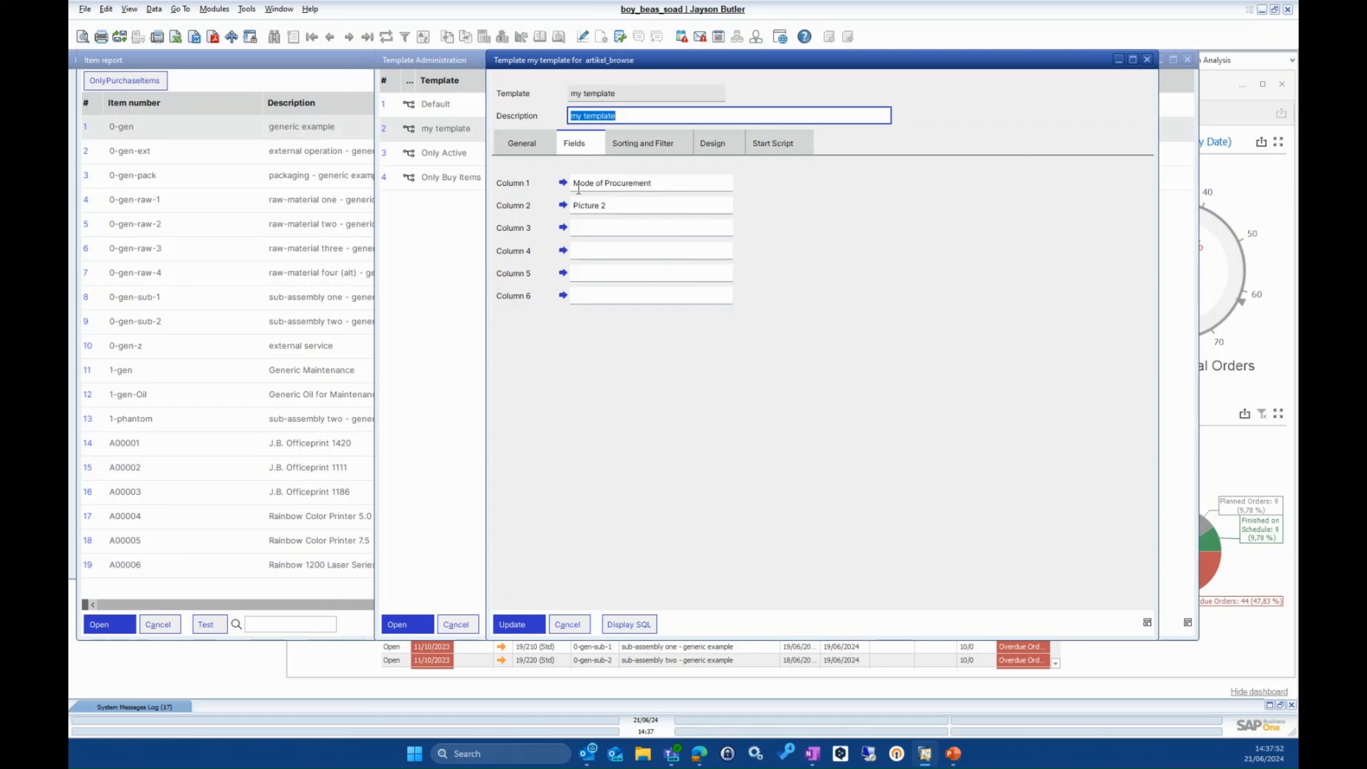
pyautogui.click(760, 150)
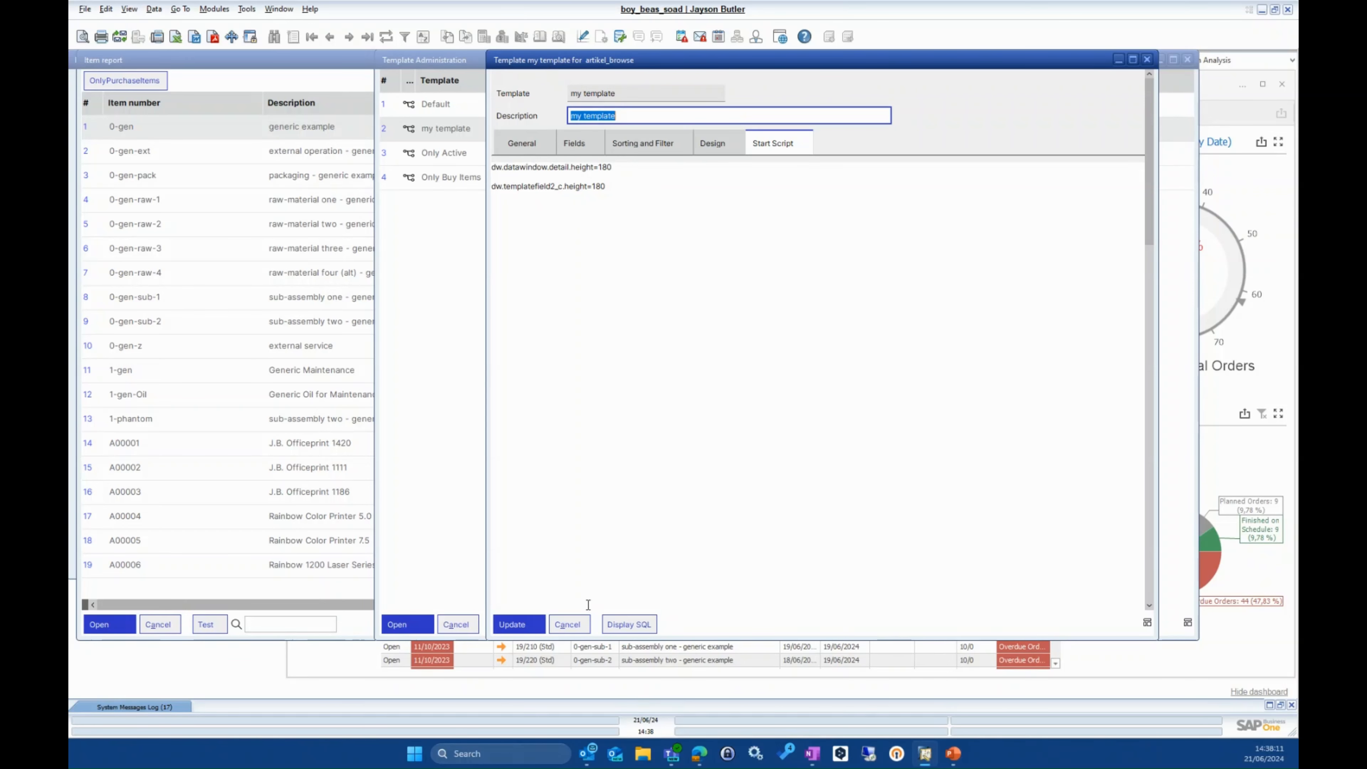
pyautogui.click(569, 625)
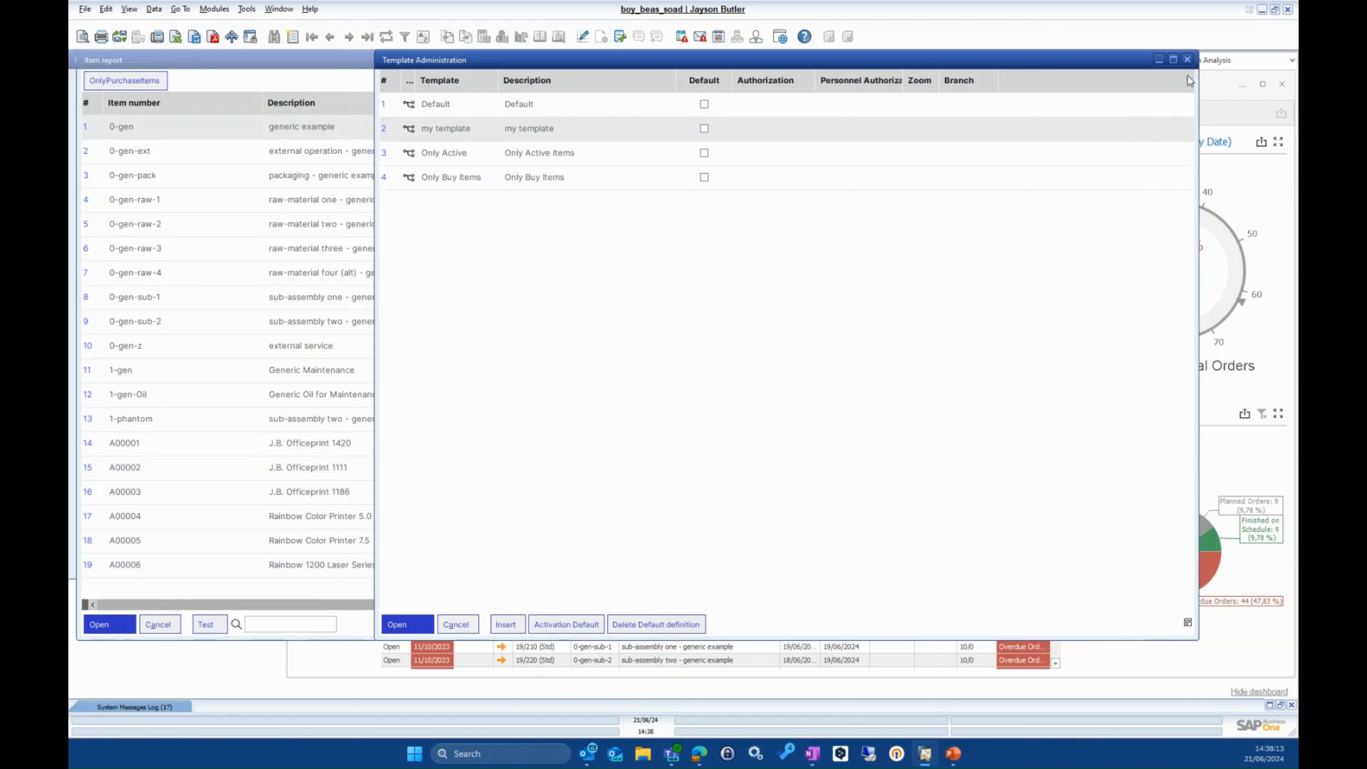
# - Examine the filter of the Only Active template, closing both the template and the template administration without changes
pyautogui.click(496, 162)
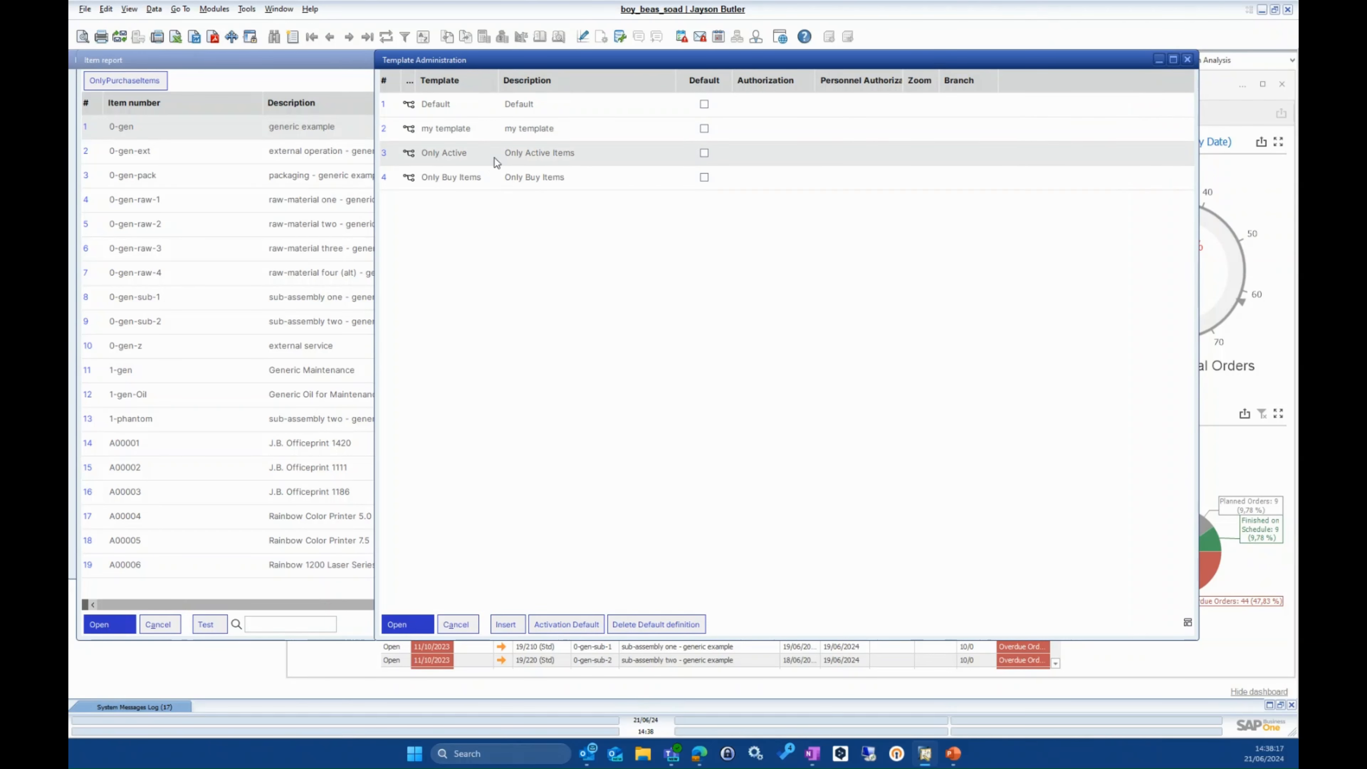
pyautogui.doubleClick(495, 162)
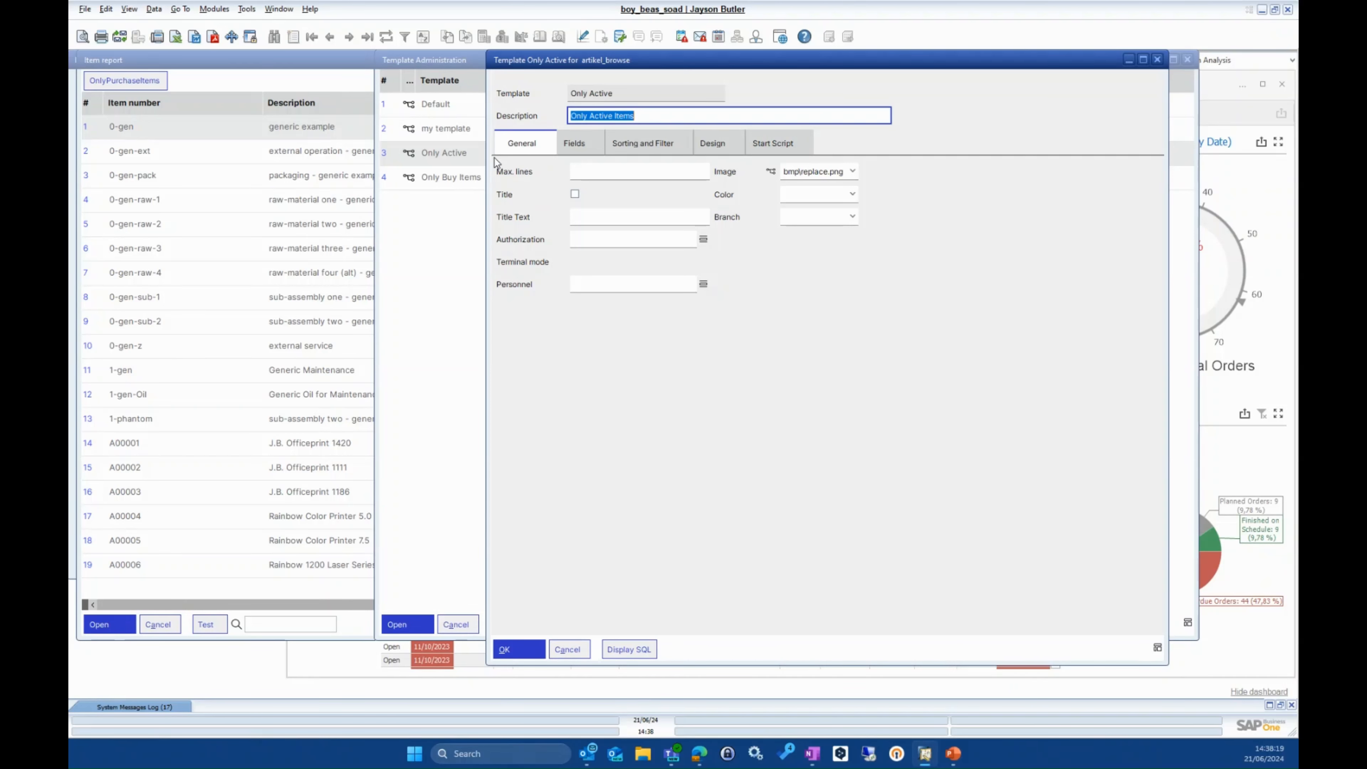
pyautogui.click(643, 147)
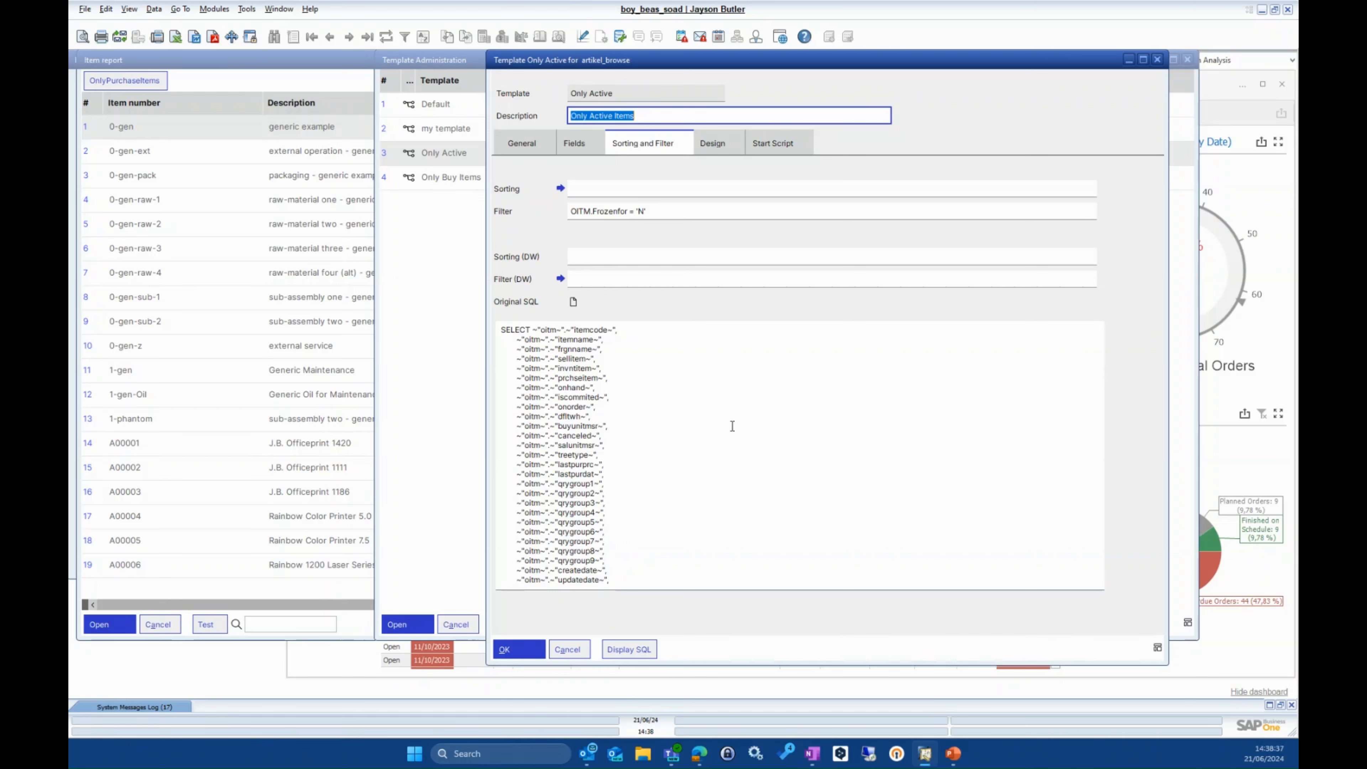
pyautogui.click(571, 651)
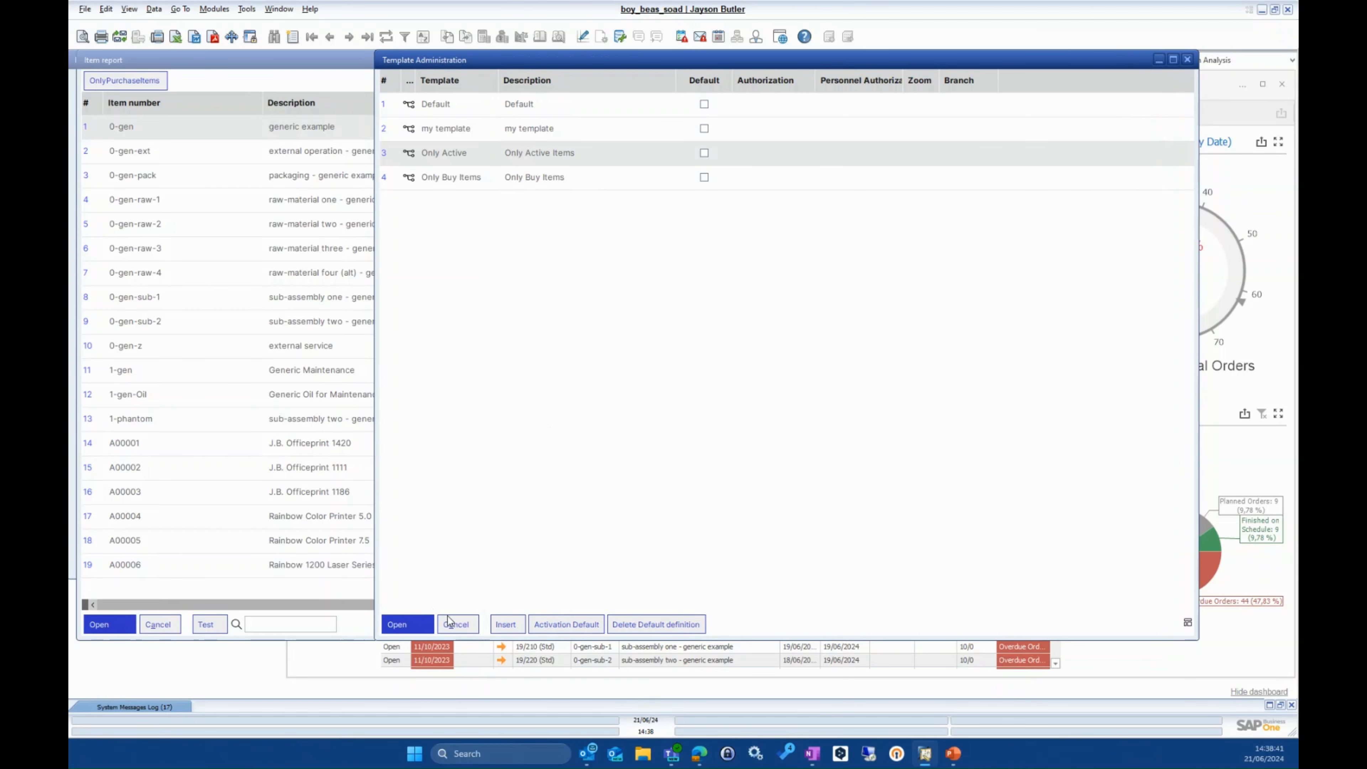
pyautogui.click(455, 624)
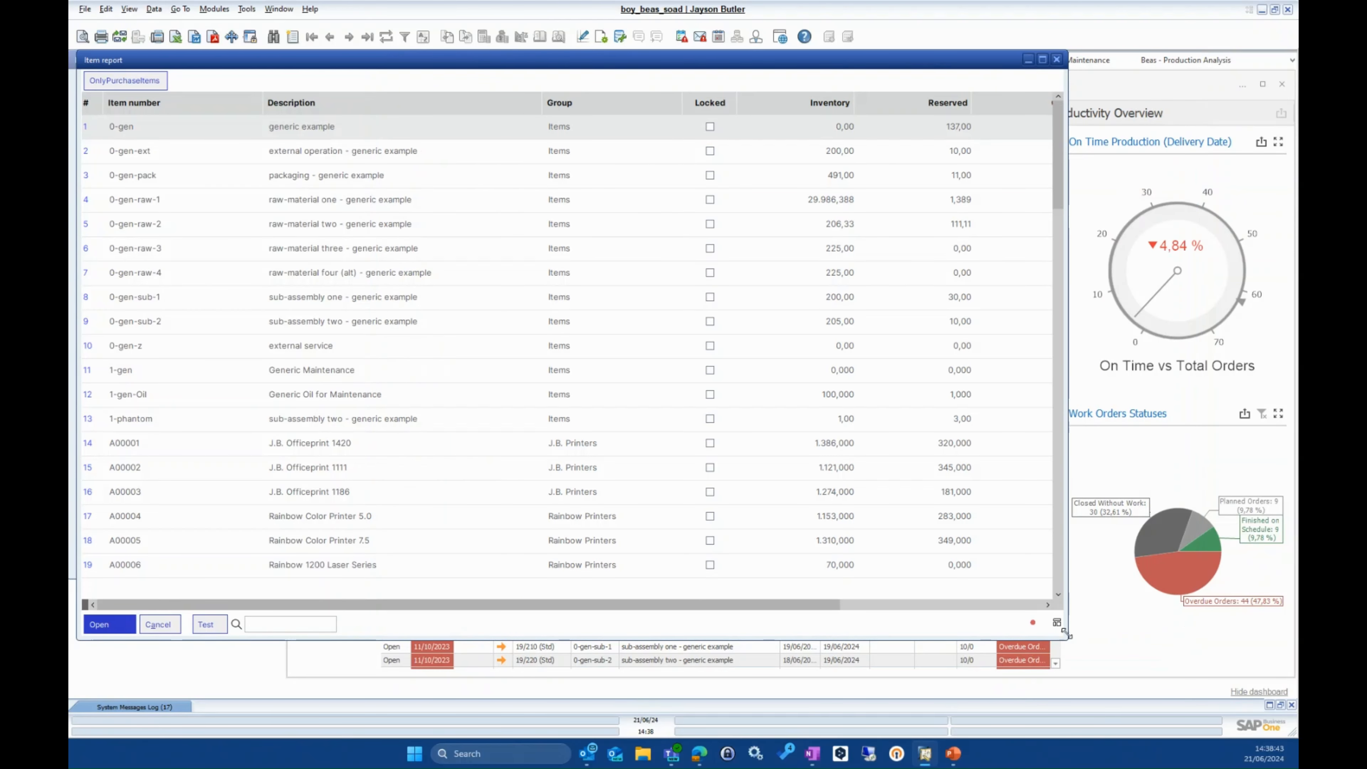
# - Apply the template "my template" to the Item report and select the row of item 0-gen-raw-1
pyautogui.click(1057, 624)
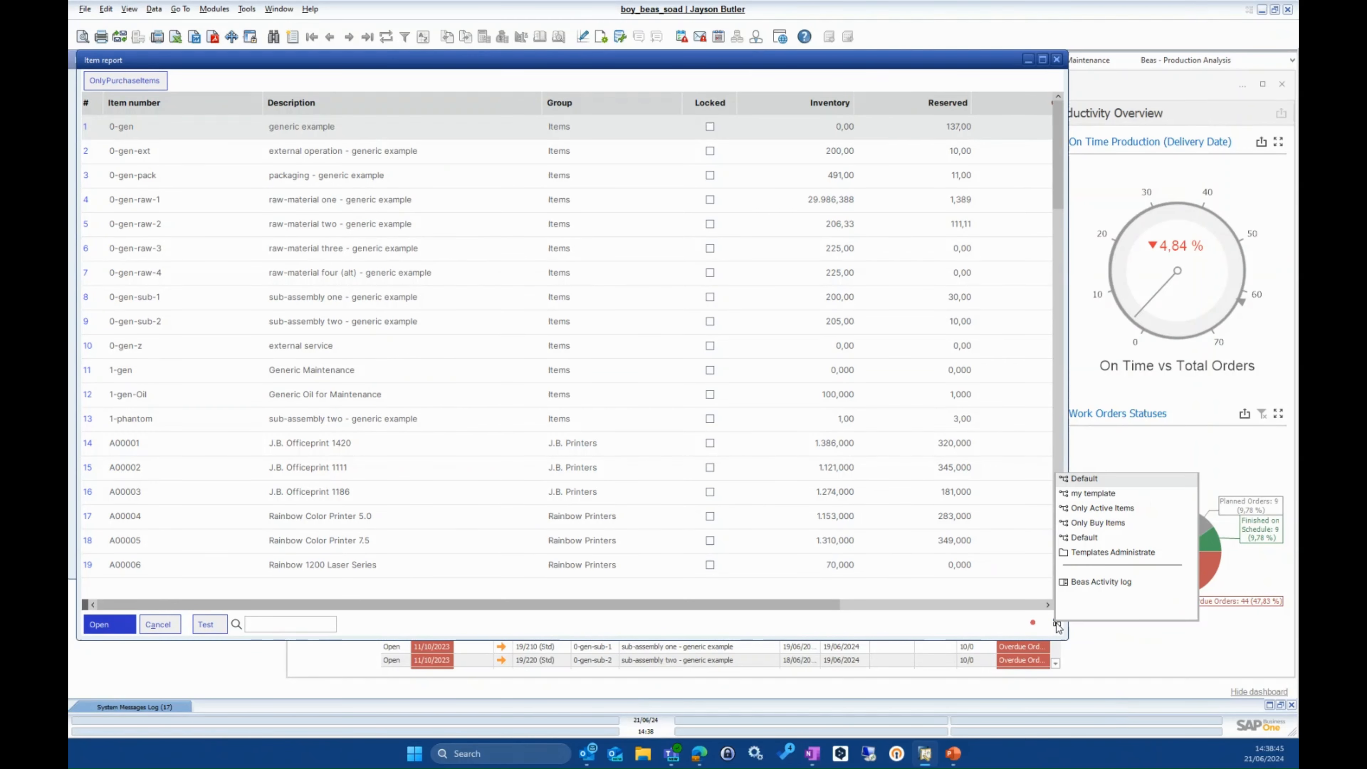
pyautogui.click(1090, 493)
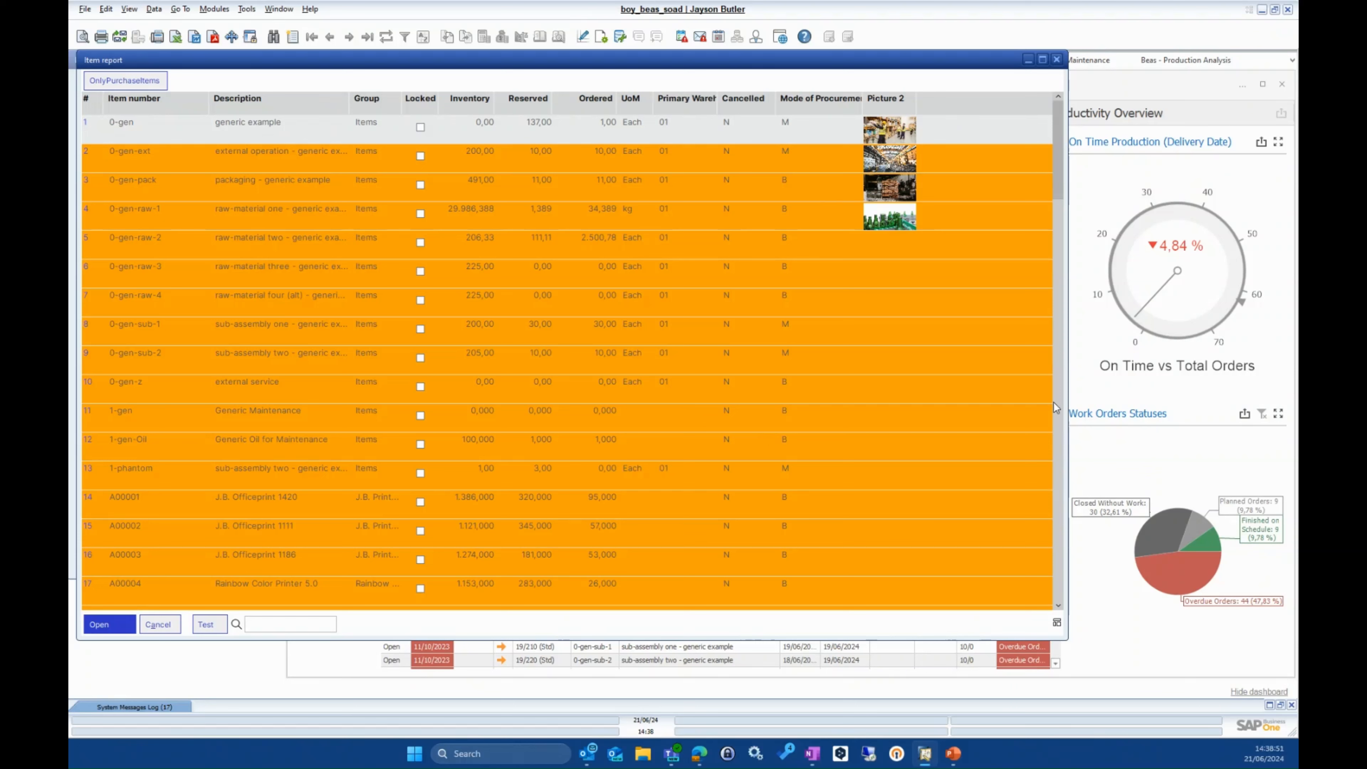
pyautogui.click(334, 360)
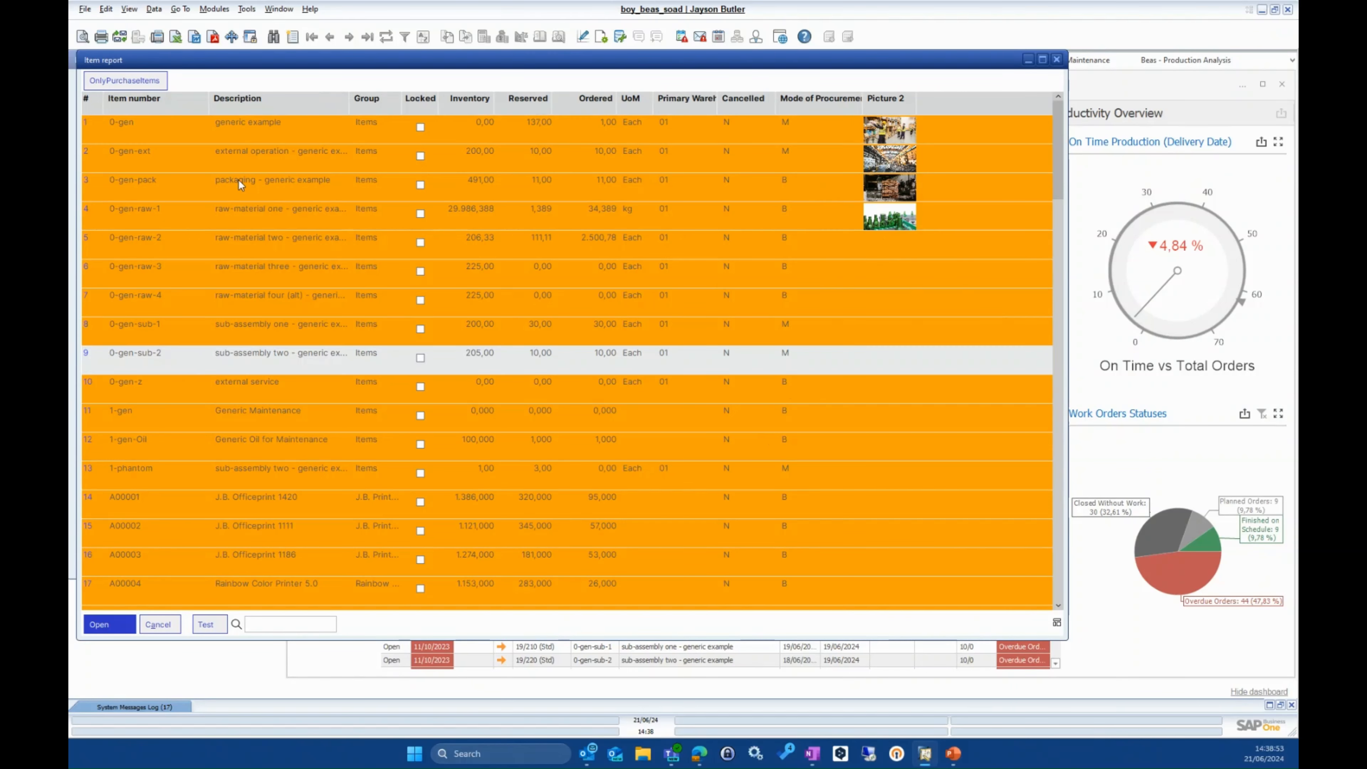
pyautogui.click(796, 441)
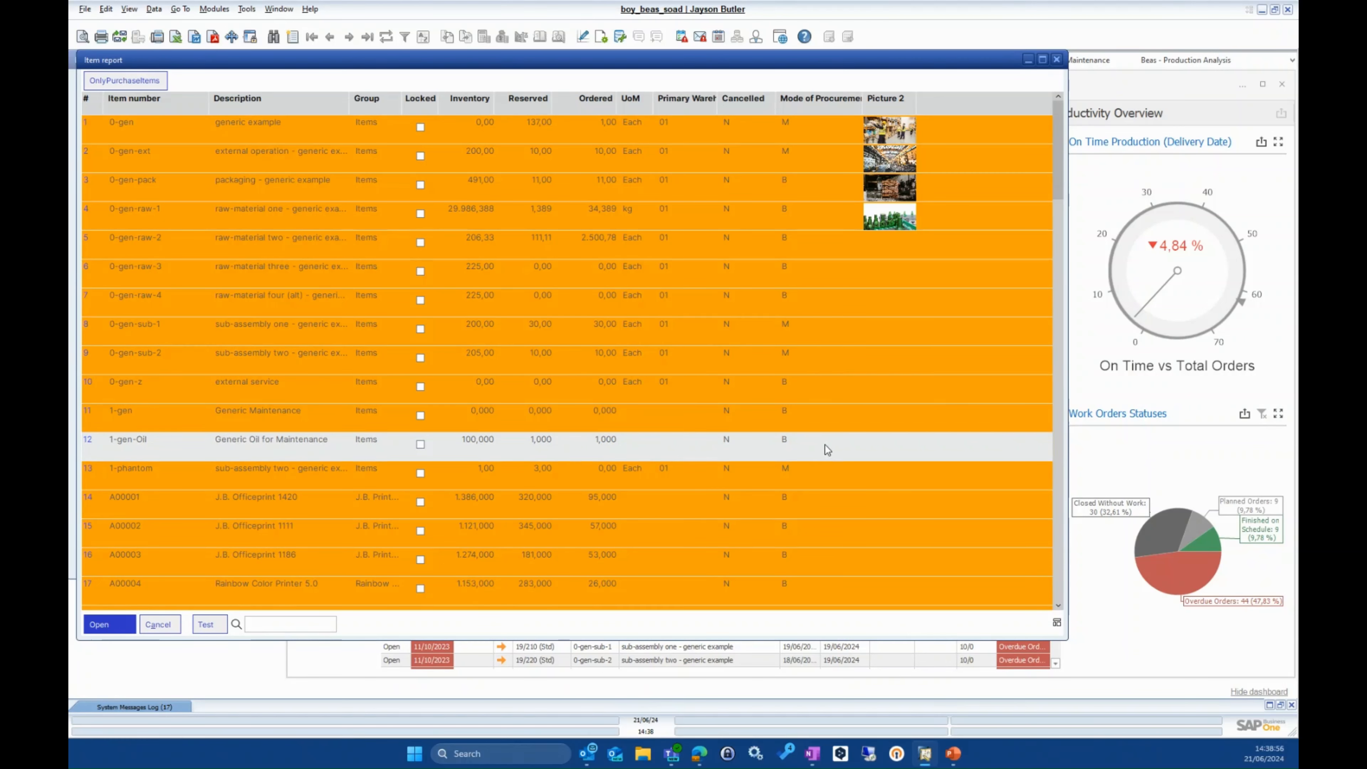
pyautogui.click(195, 225)
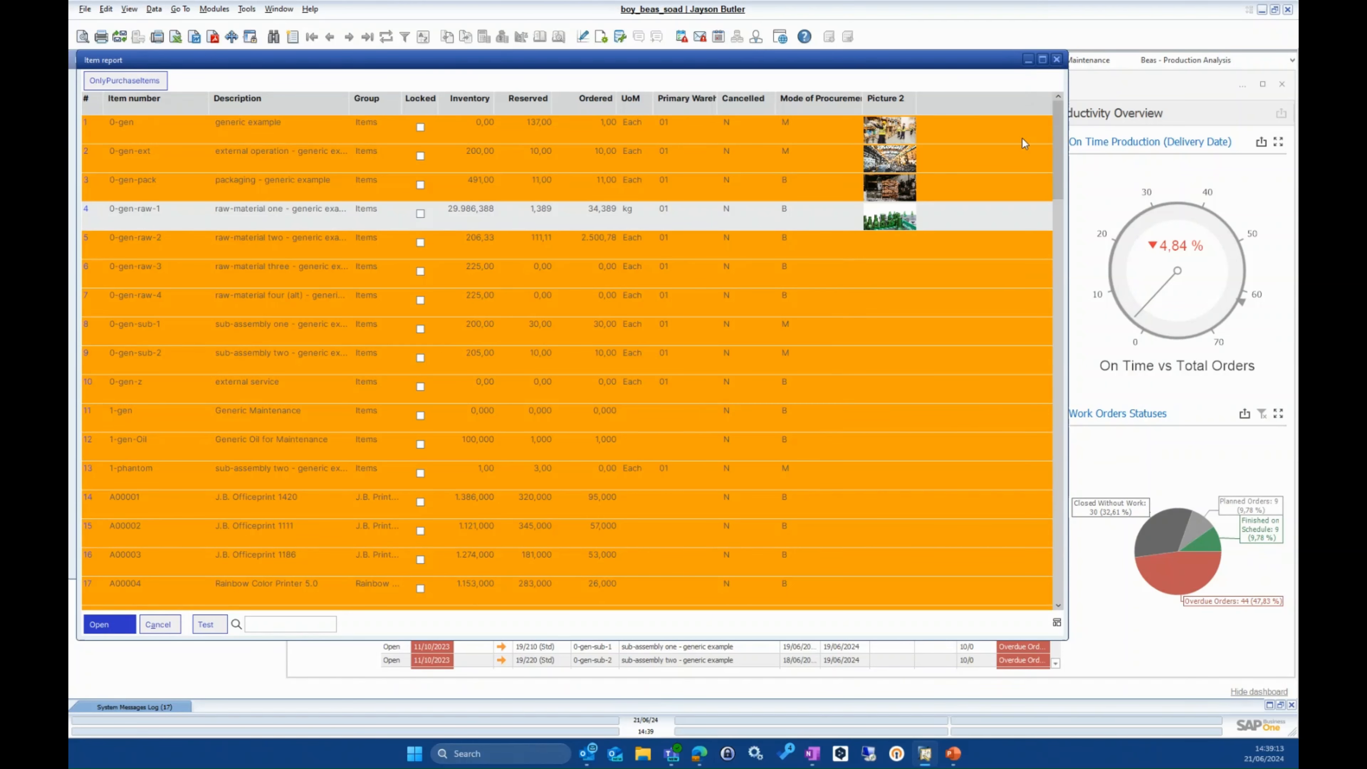
# - Close and reopen the Item report, apply the Only Active Items template and look through its item list
pyautogui.click(160, 624)
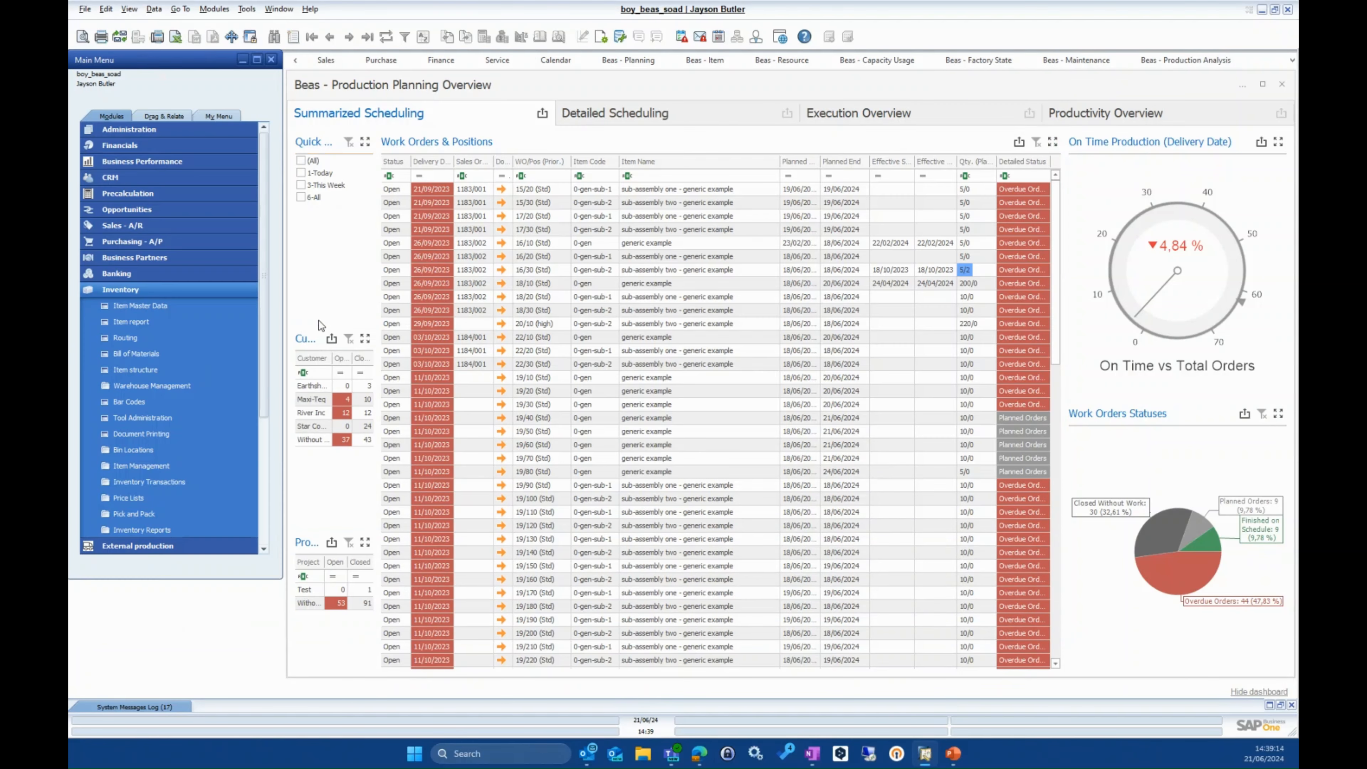
pyautogui.click(152, 326)
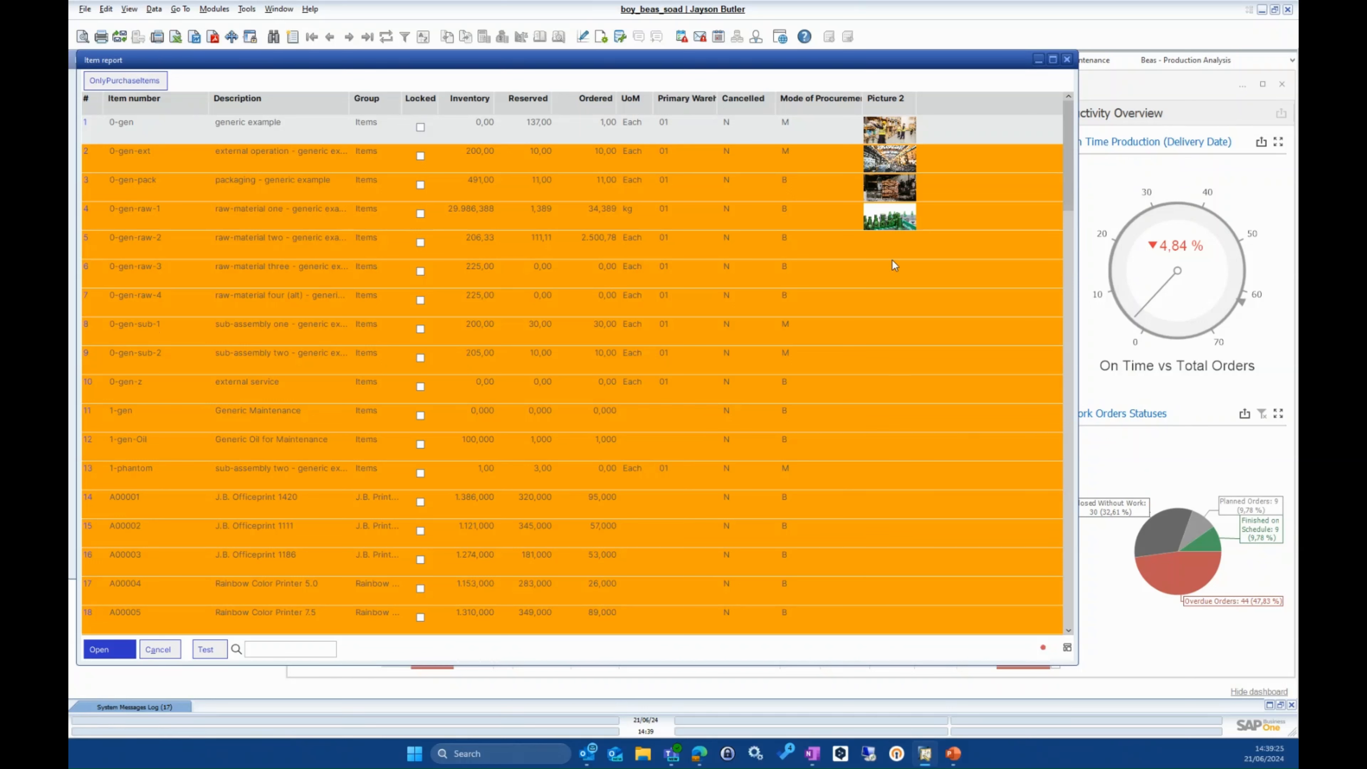
pyautogui.click(1068, 648)
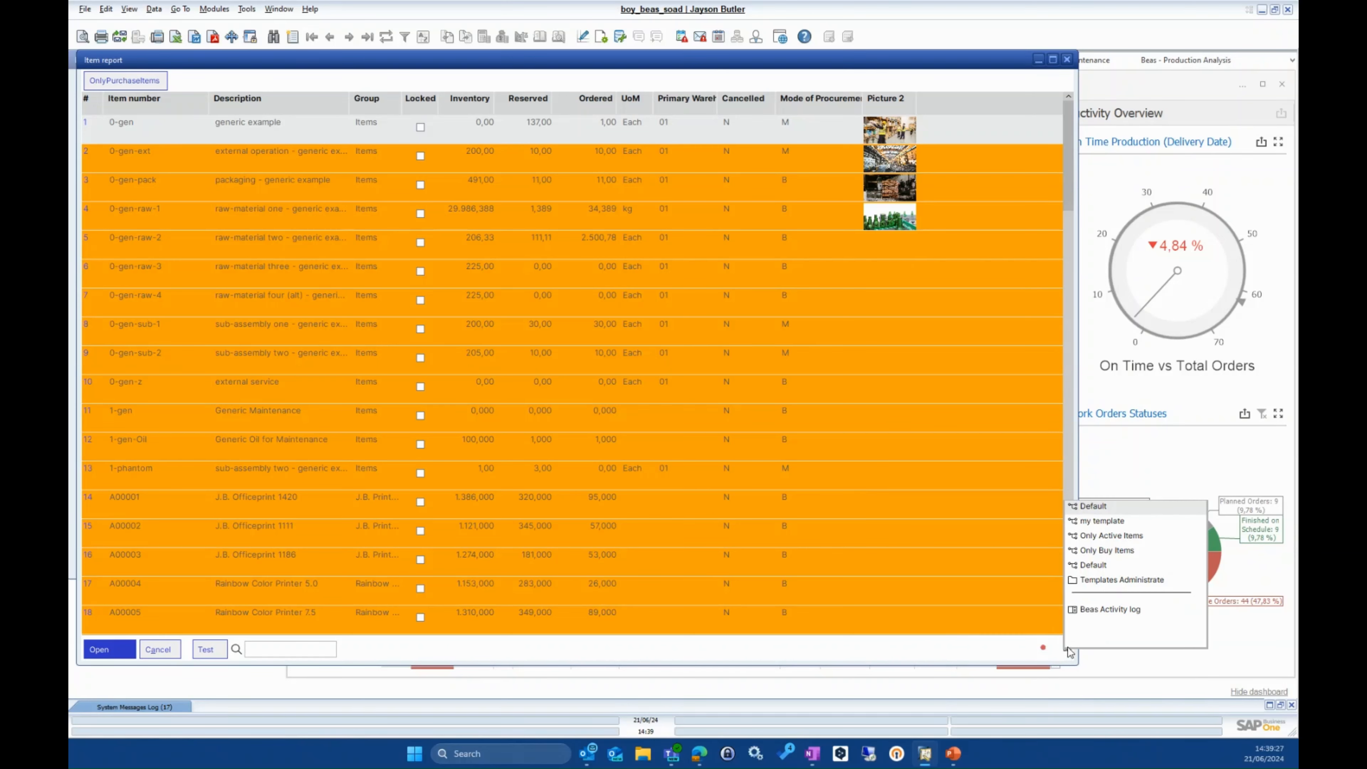
pyautogui.click(1115, 537)
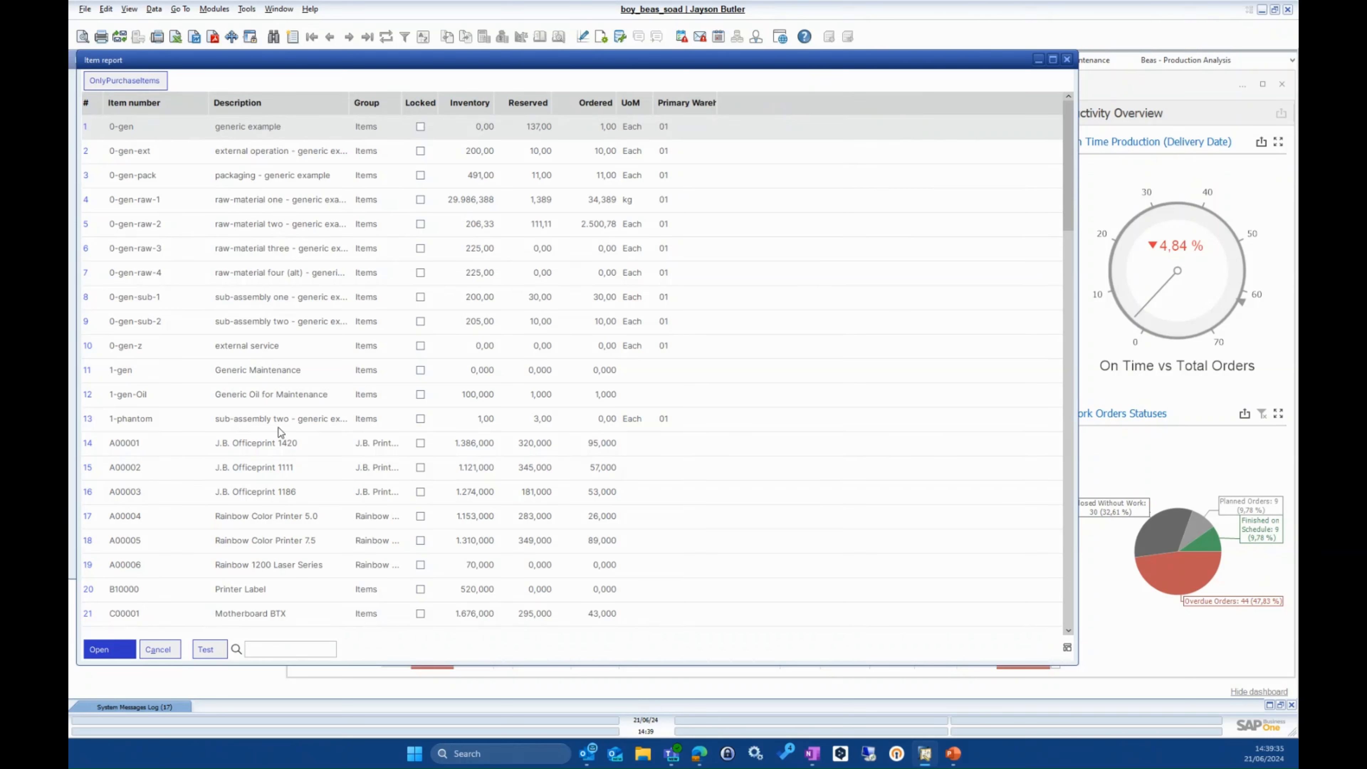
pyautogui.scroll(-1, 272, 410)
pyautogui.scroll(1, 272, 409)
# - Close and reopen the Item report from the Inventory module and apply the Only Buy Items template
pyautogui.click(1067, 59)
pyautogui.click(162, 321)
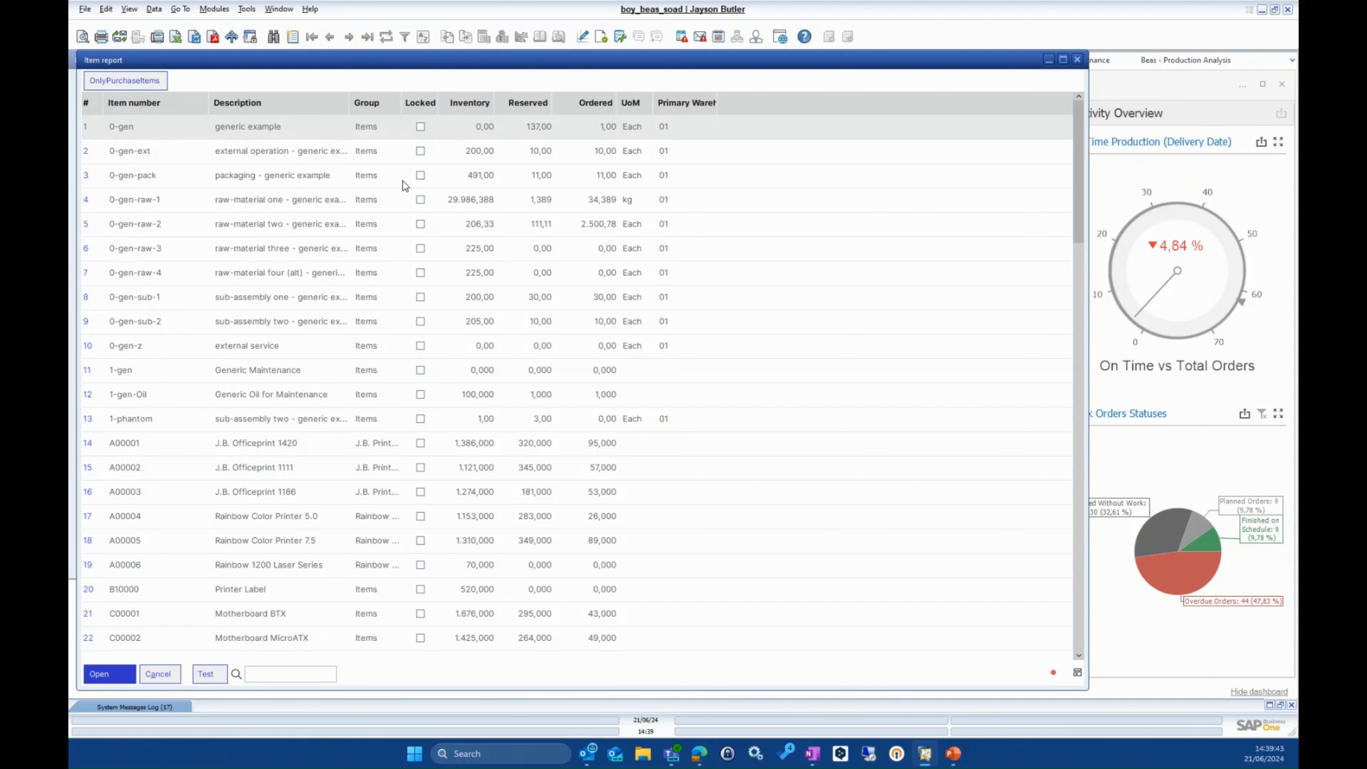
pyautogui.click(1078, 674)
pyautogui.click(1131, 572)
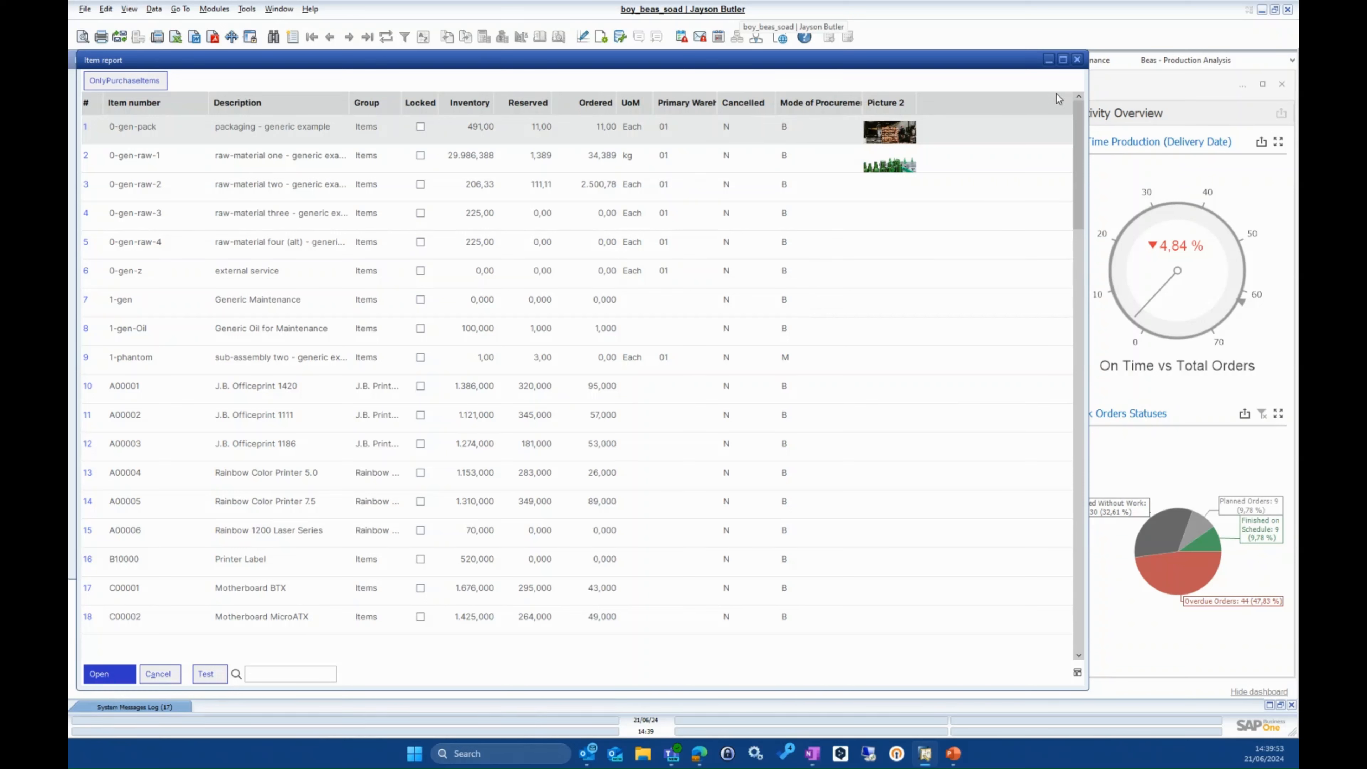
# - Hide the Group column and show the Purchase and Created on columns in the report's window settings, saving the changes
pyautogui.rightClick(956, 107)
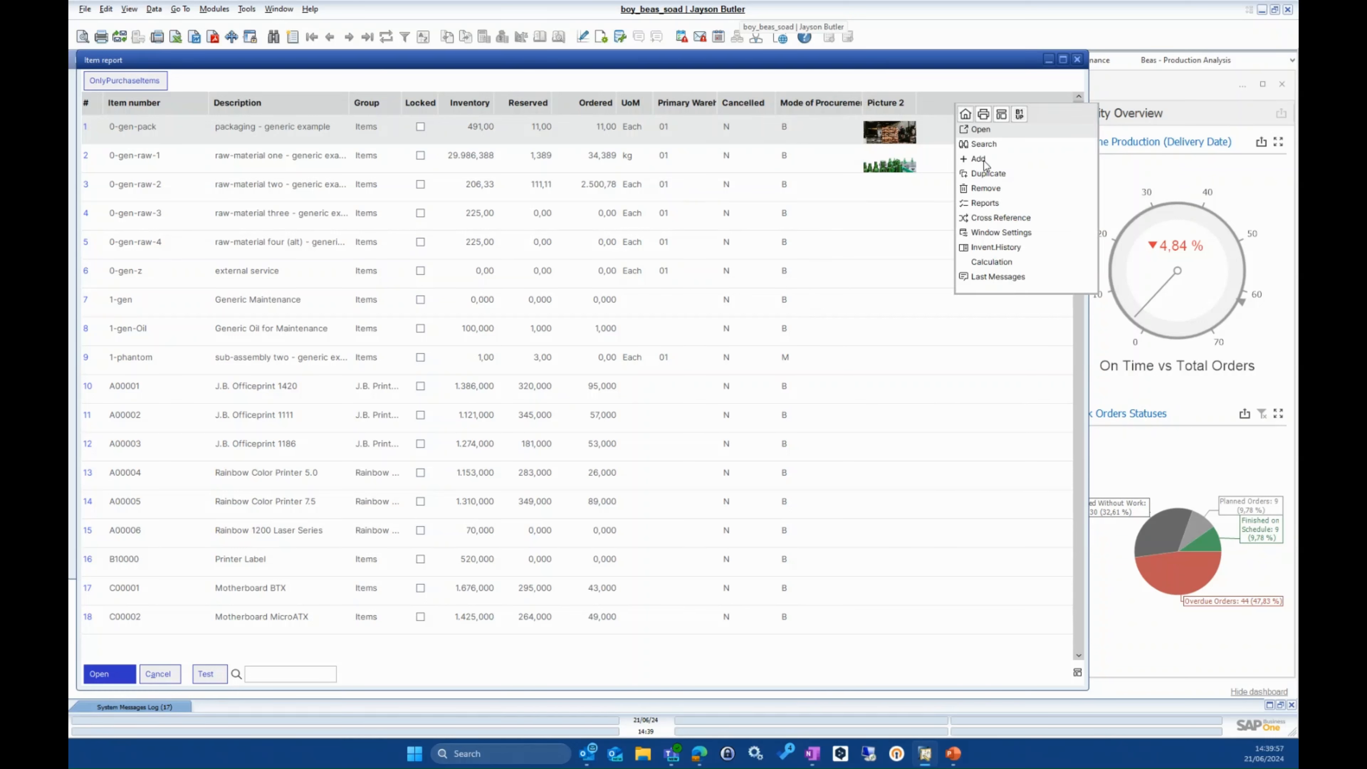
pyautogui.click(1001, 236)
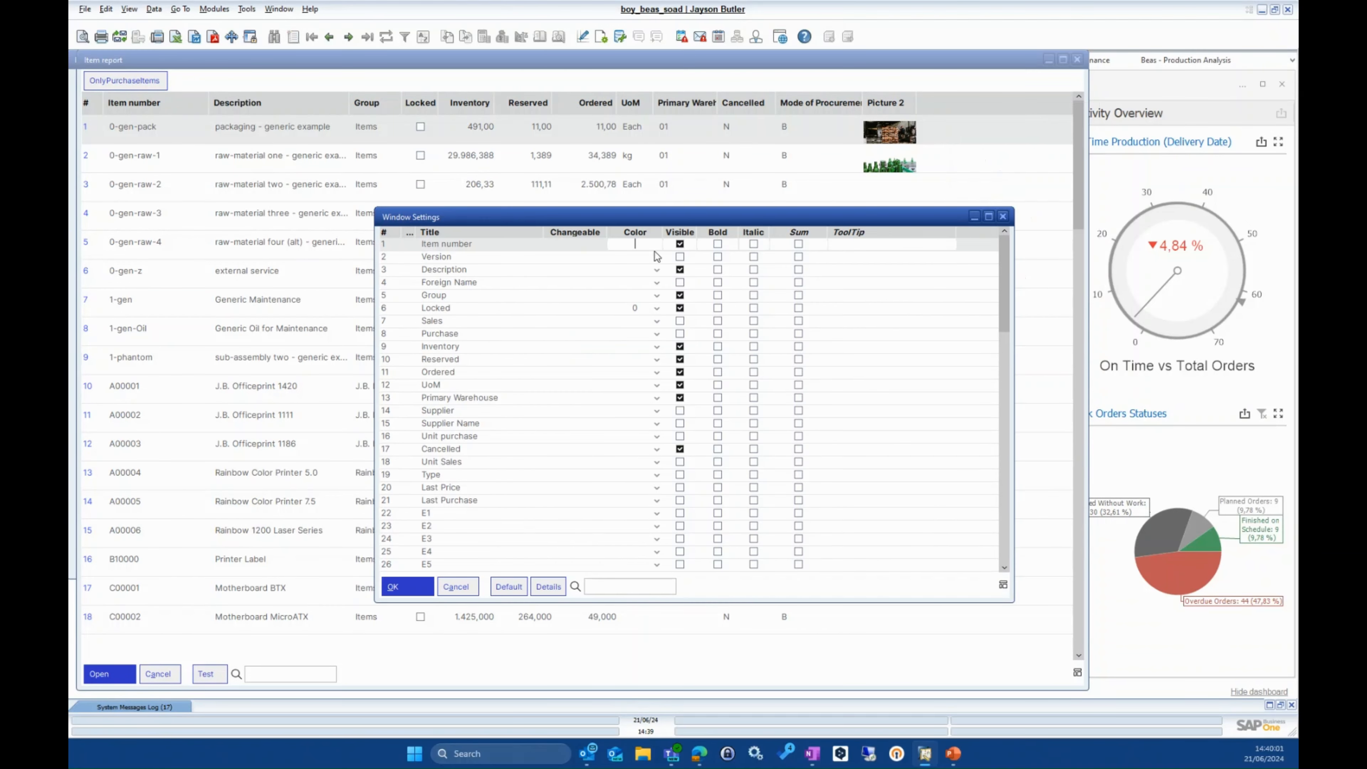
pyautogui.click(680, 295)
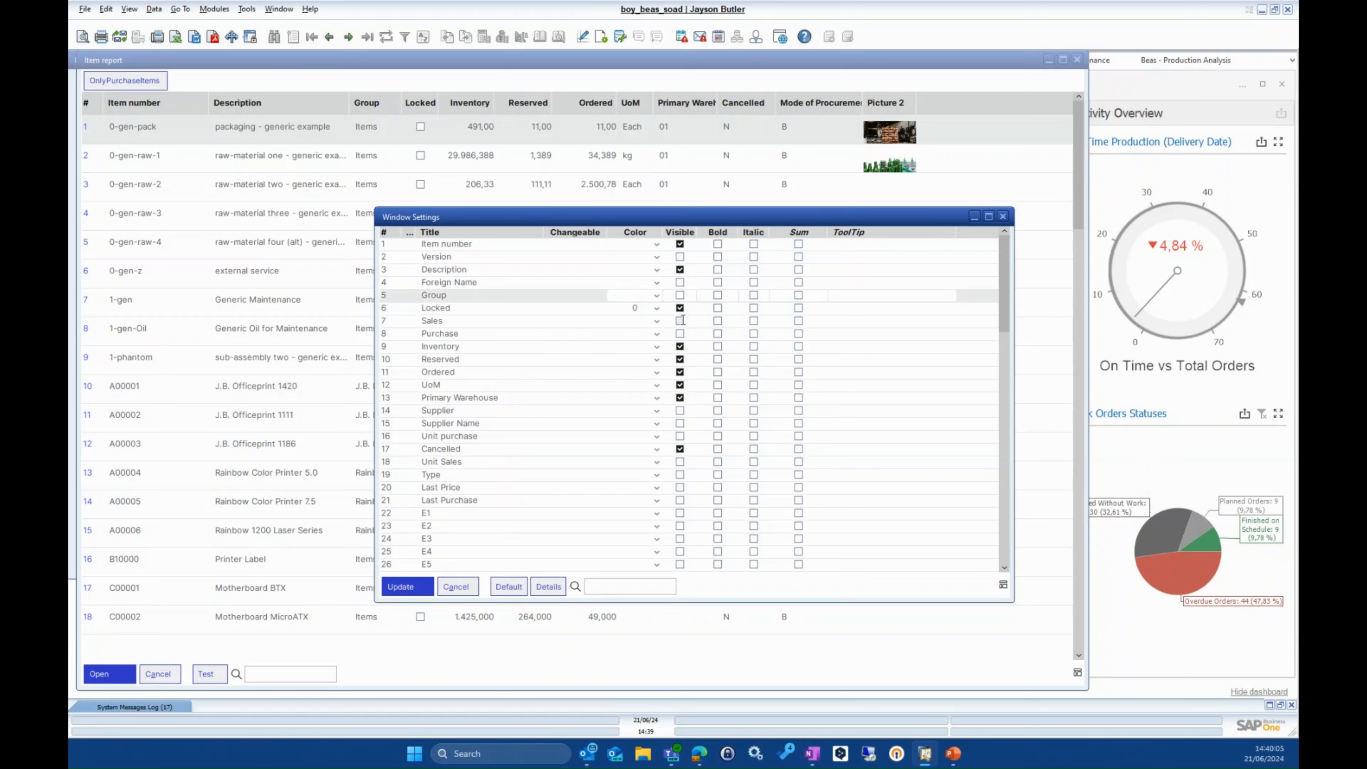
pyautogui.click(680, 333)
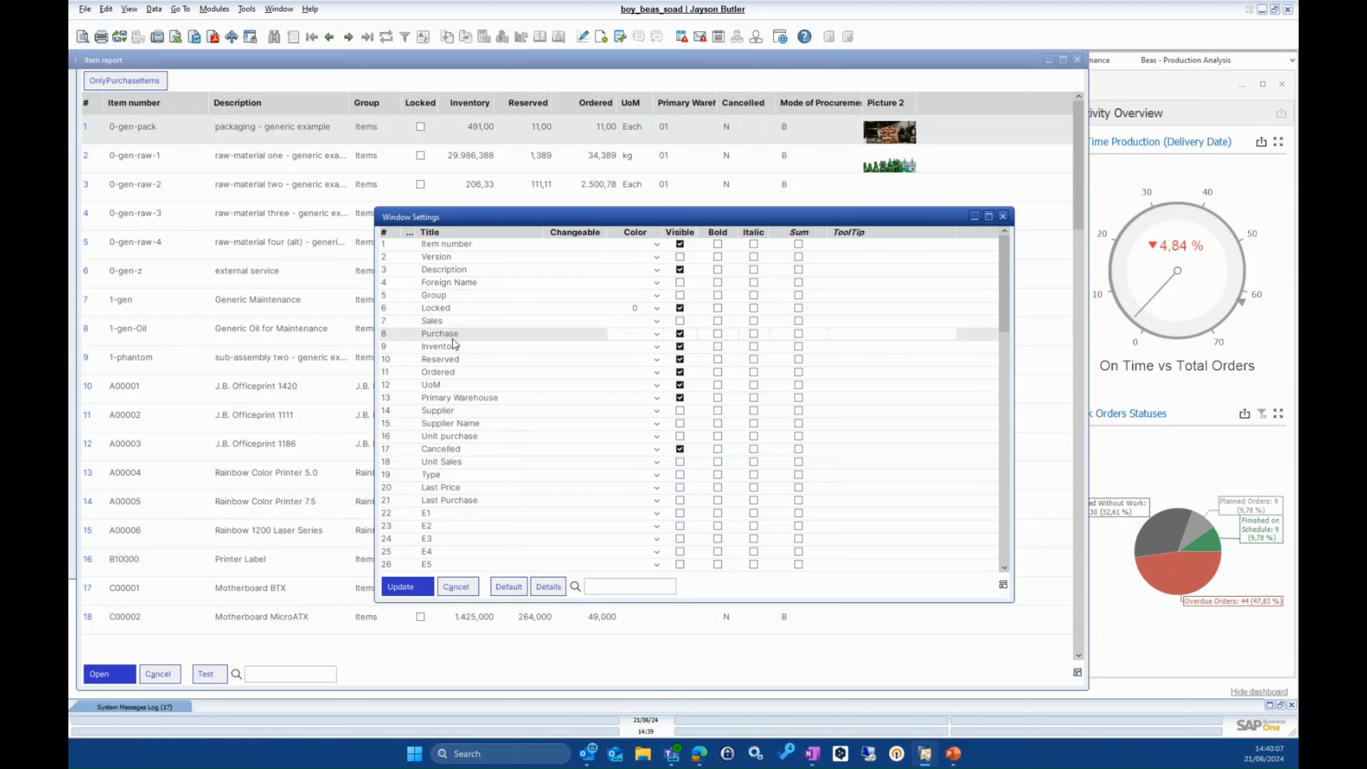
pyautogui.click(681, 333)
pyautogui.click(681, 333)
pyautogui.scroll(-5, 670, 509)
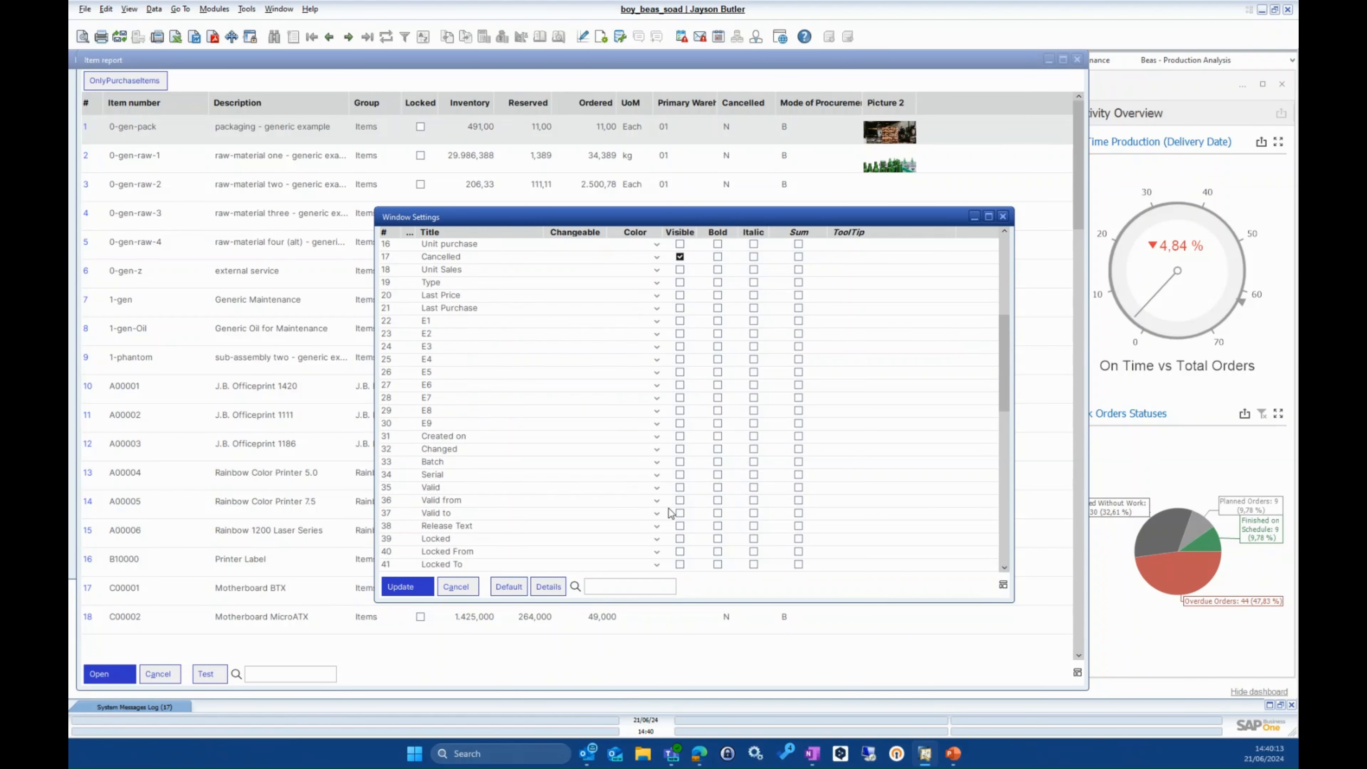
pyautogui.click(681, 436)
pyautogui.click(405, 587)
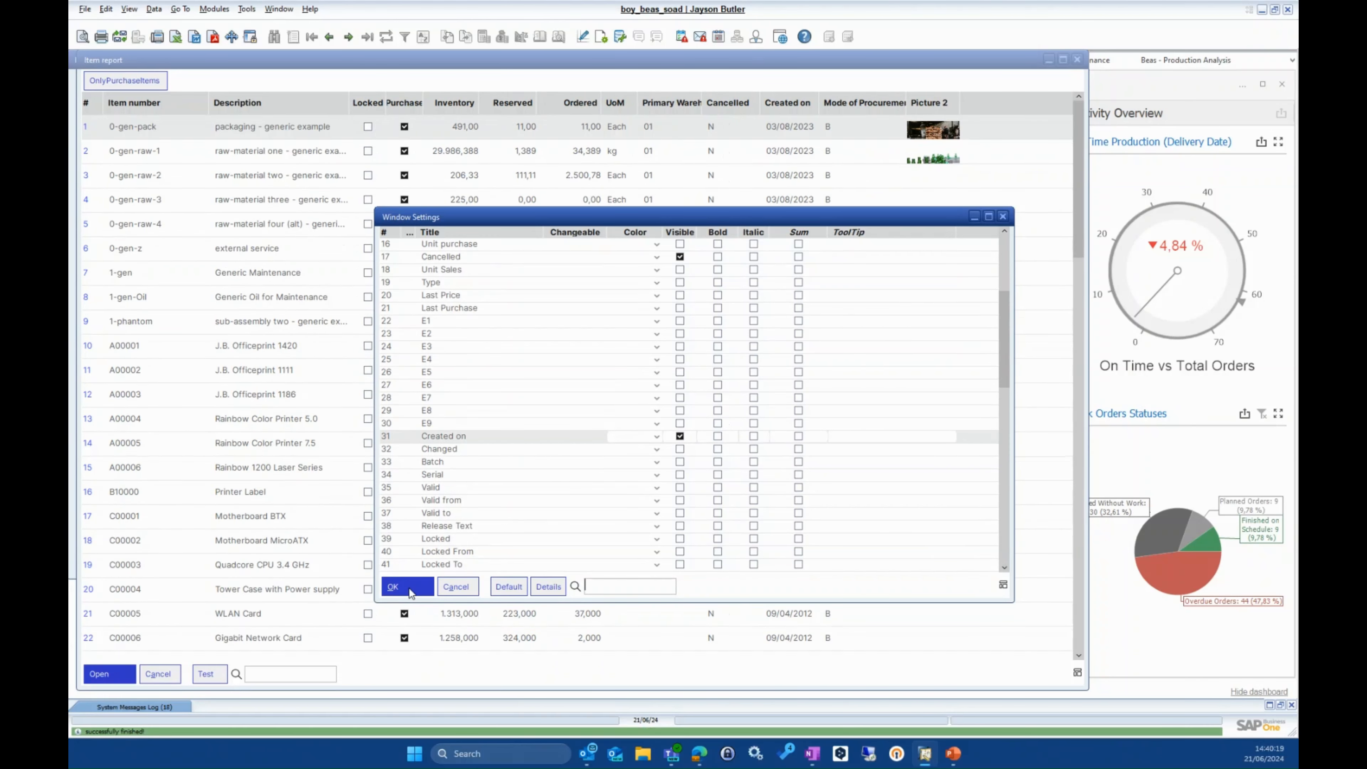
pyautogui.click(404, 587)
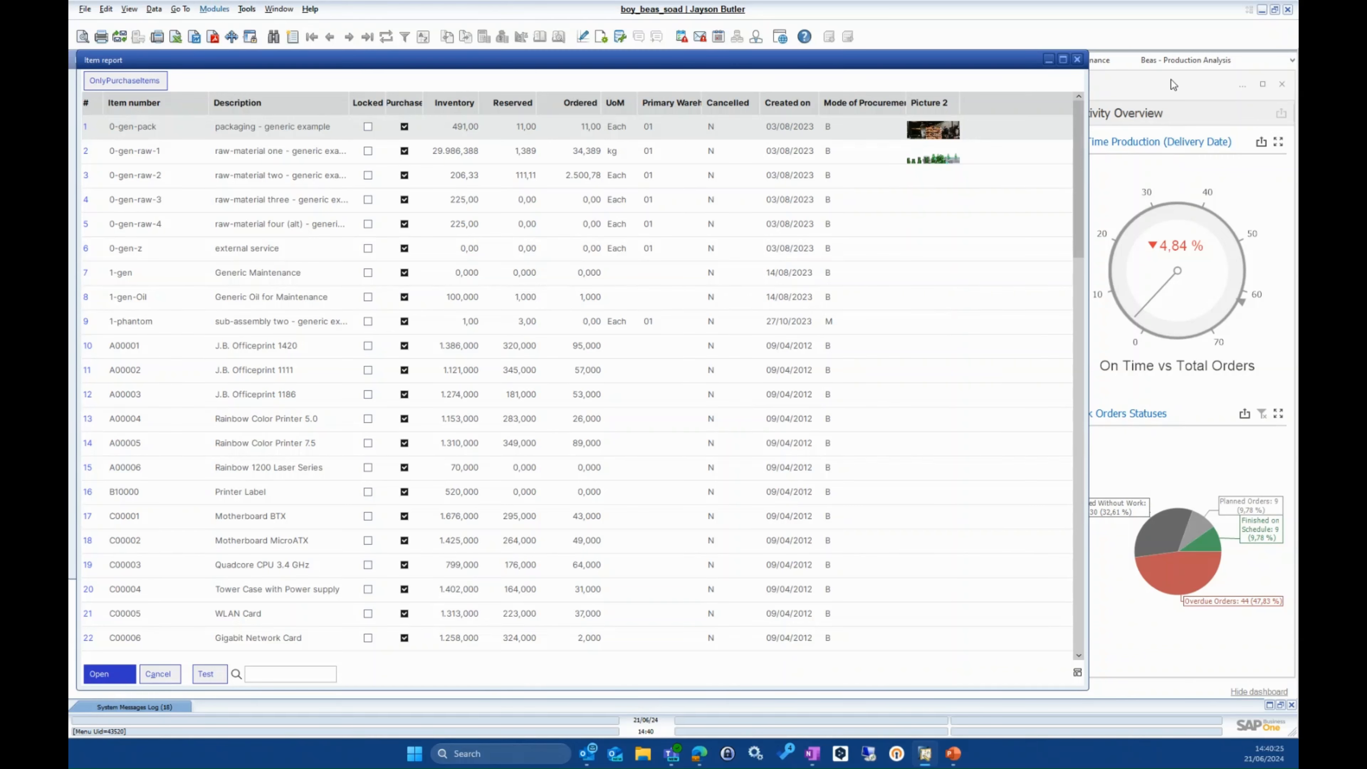
# - Close and reopen the Item report, choose the Default template and switch back to Only Buy Items
pyautogui.click(1077, 60)
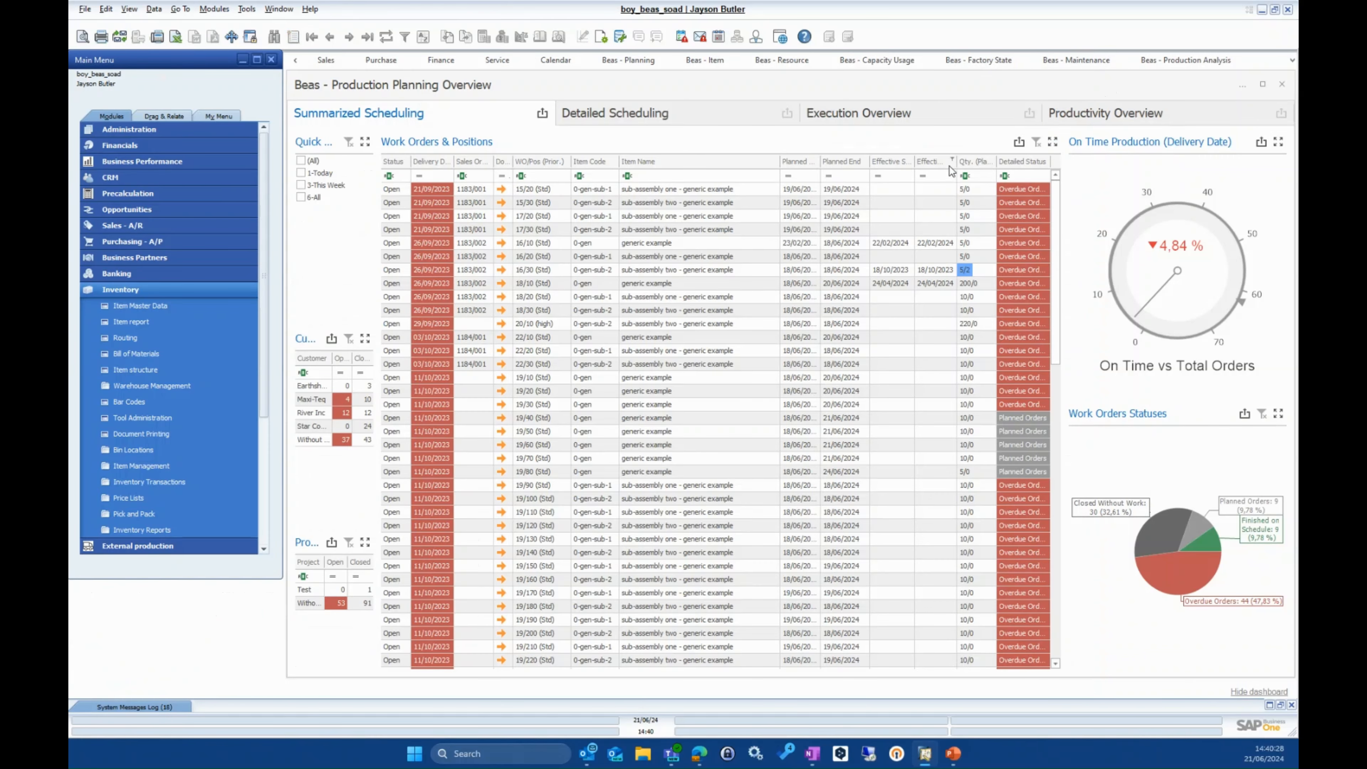
pyautogui.click(139, 325)
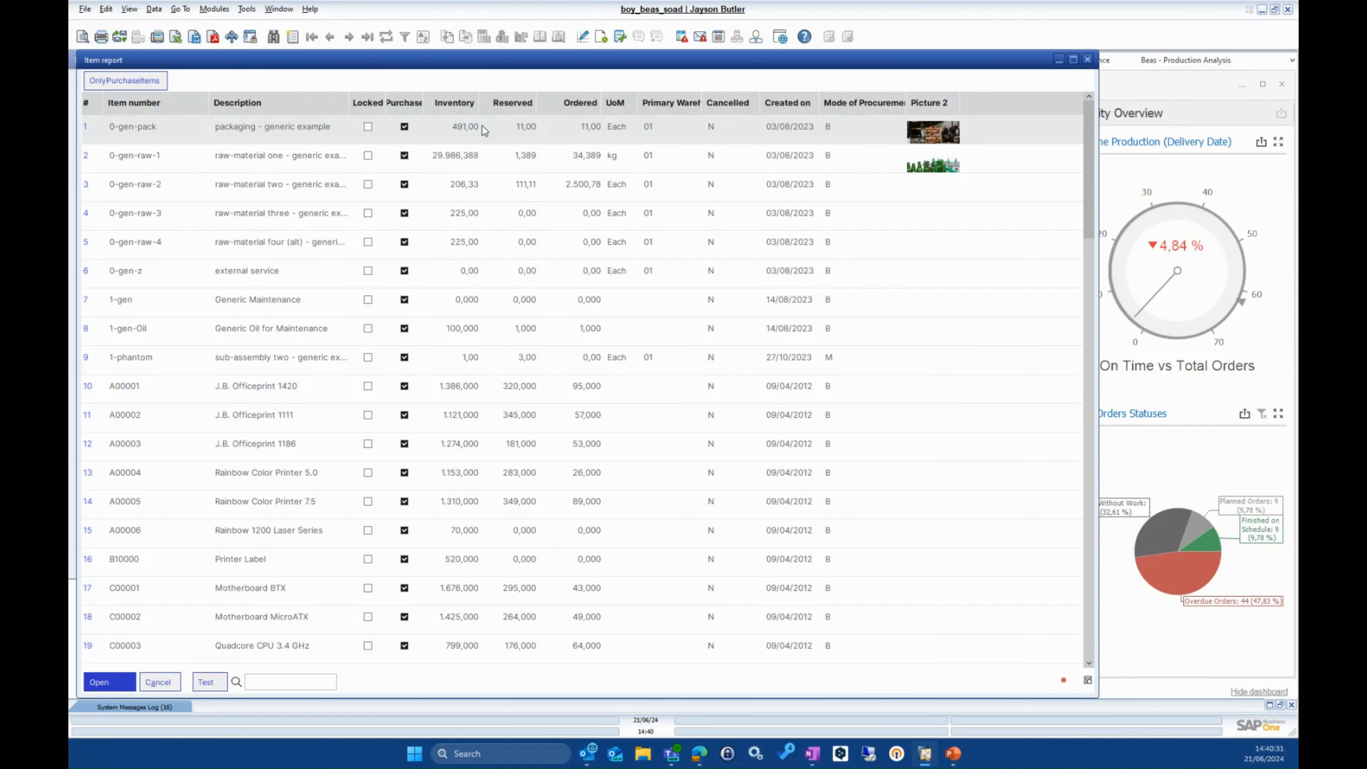
pyautogui.click(1088, 681)
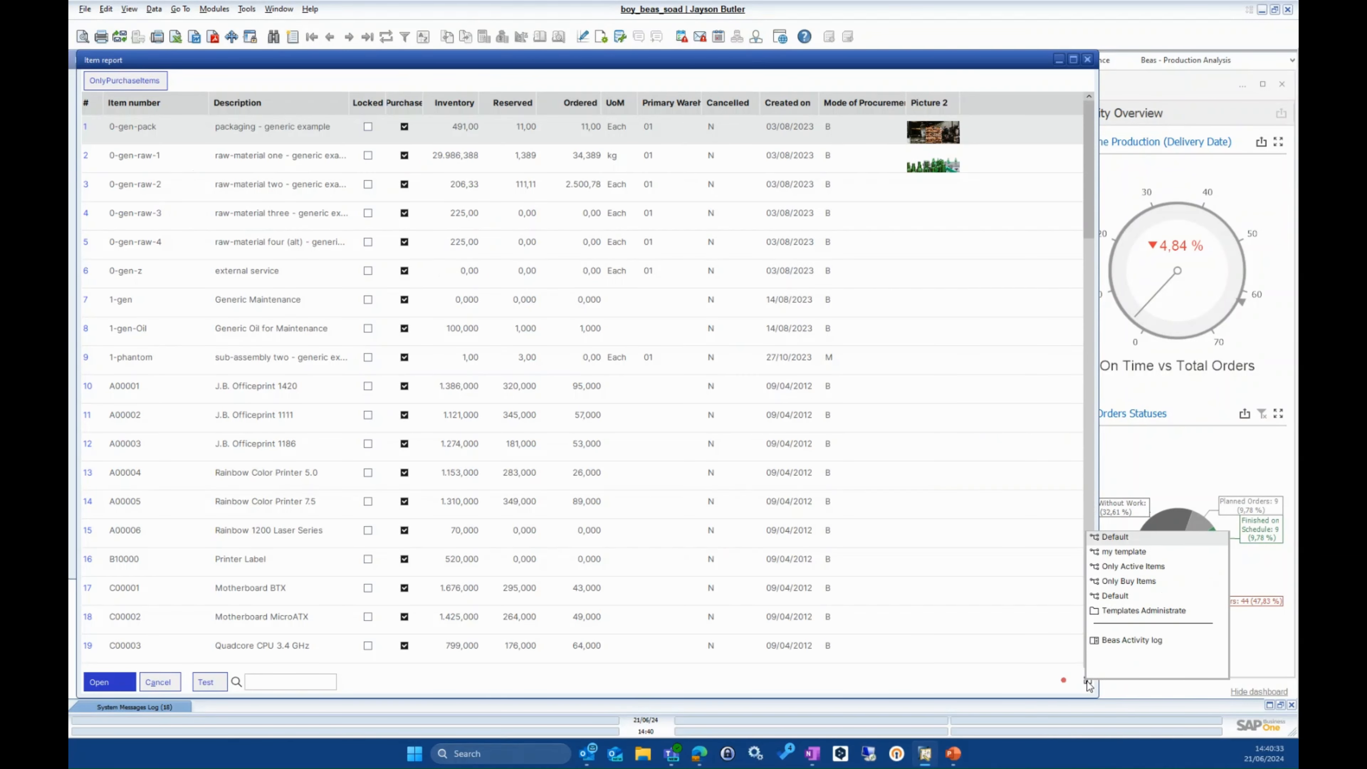
pyautogui.click(1120, 595)
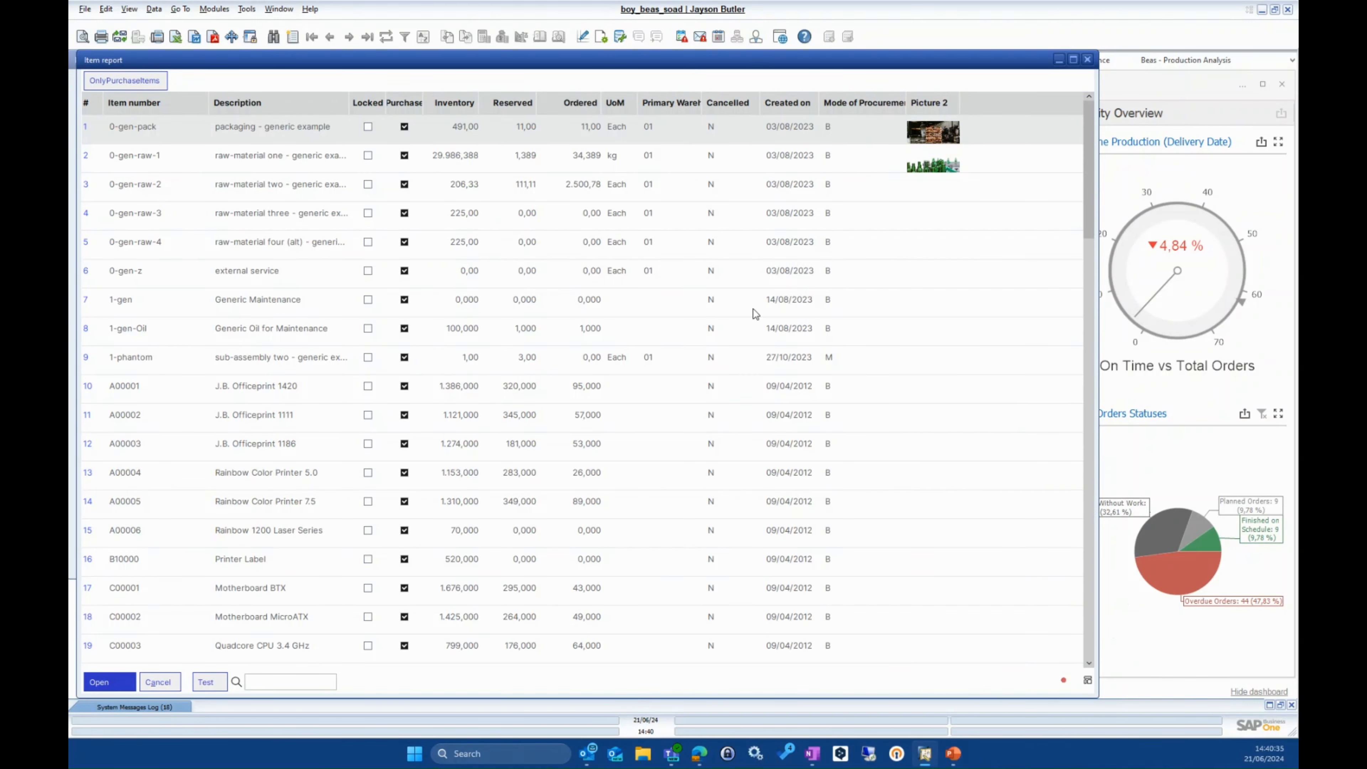
pyautogui.click(1087, 678)
pyautogui.click(1133, 589)
# - Apply the template "my template" and switch to the purchase items with the report's custom OnlyPurchaseItems function
pyautogui.click(1087, 681)
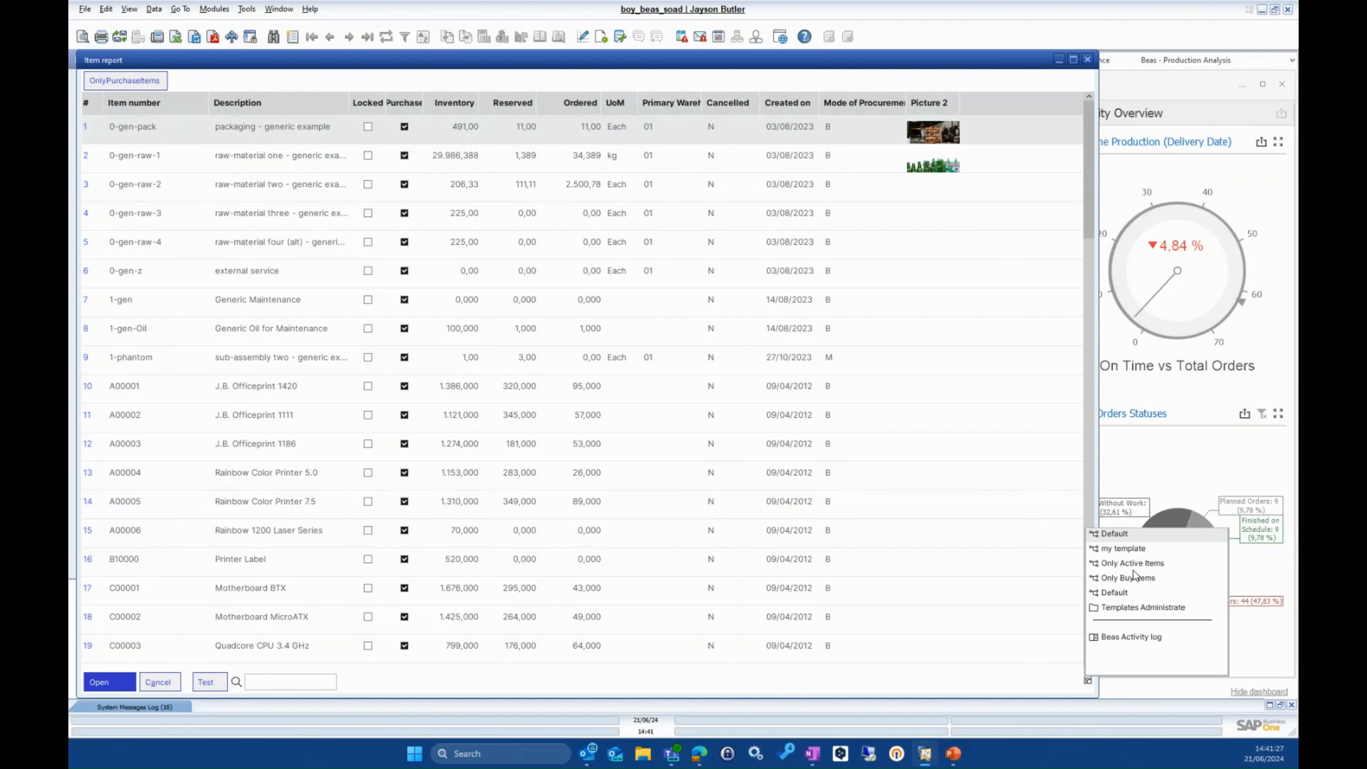
pyautogui.click(1131, 553)
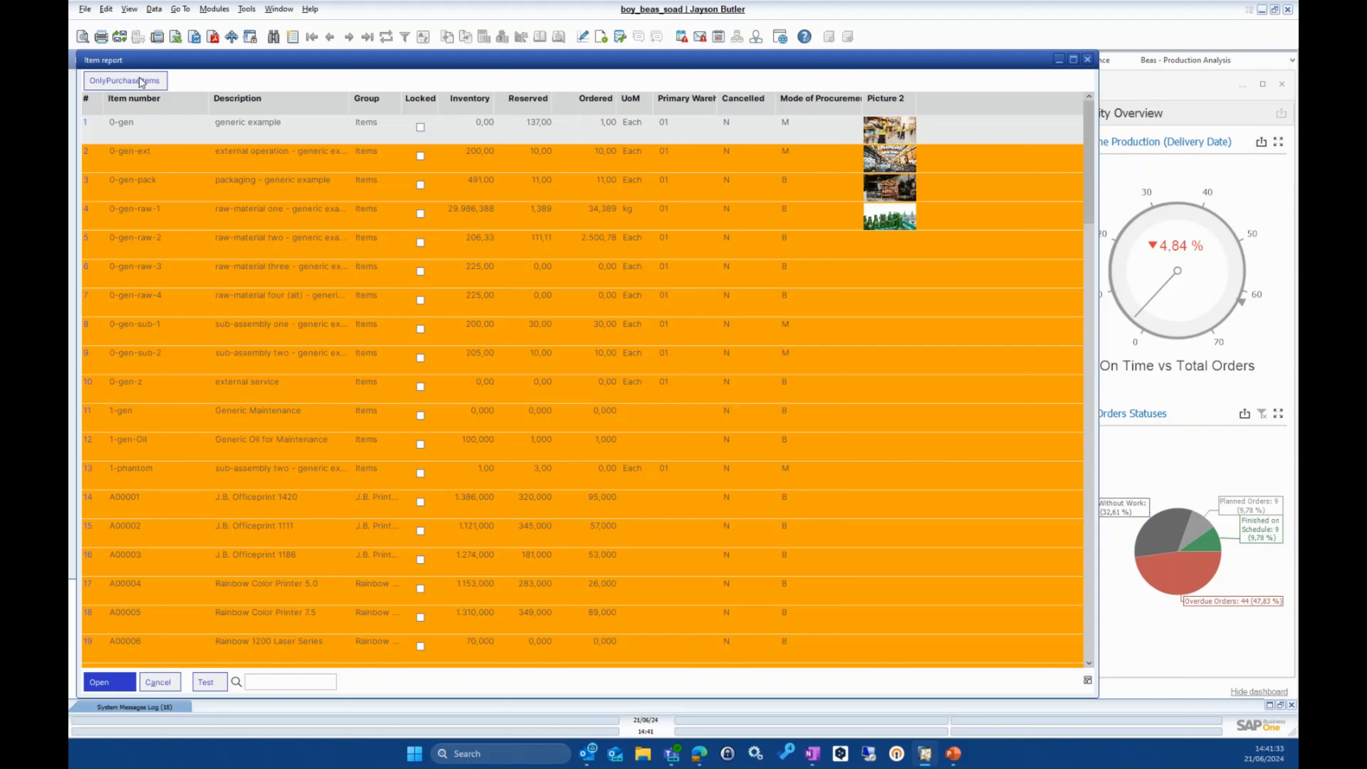
pyautogui.click(162, 83)
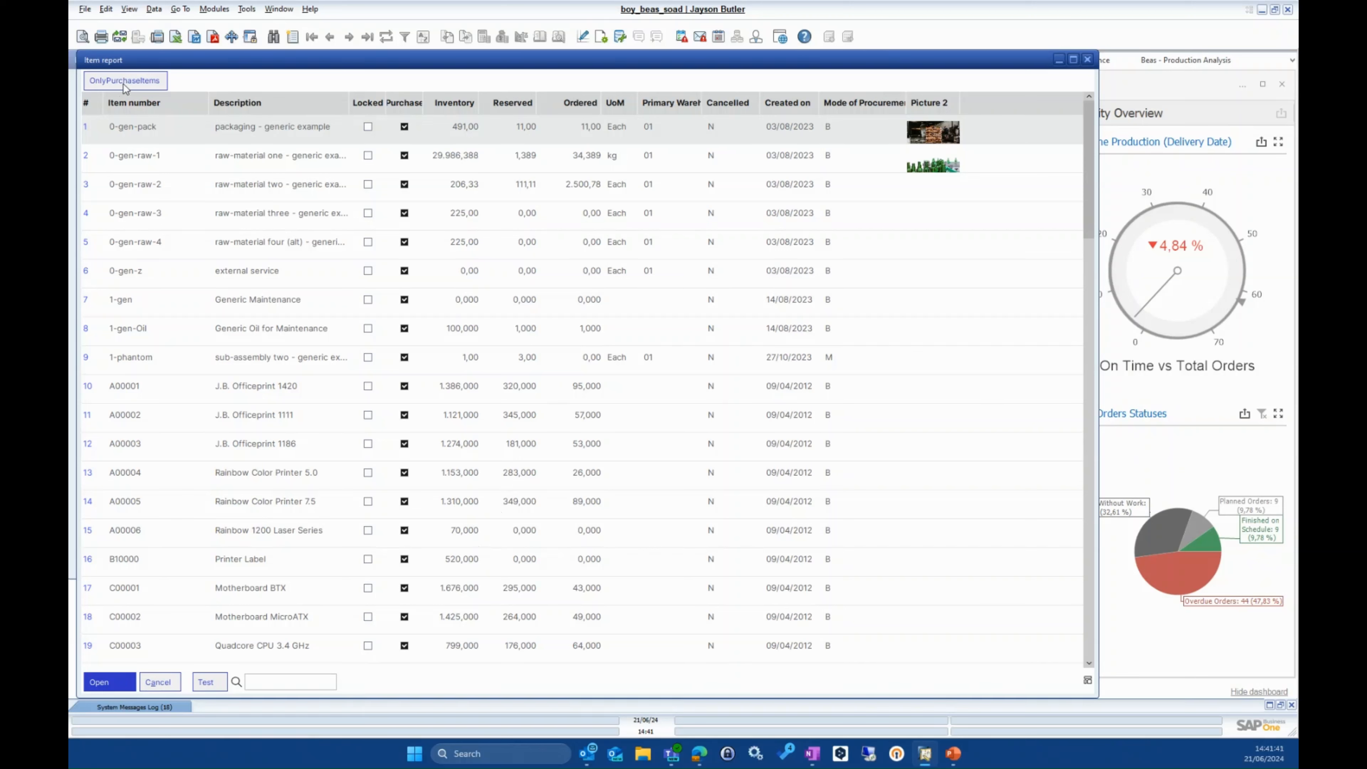
# - Open the Item report's function button definitions, check the OnlyPurchaseItems entry and add a second button with the text "MyTemplae"
pyautogui.rightClick(392, 684)
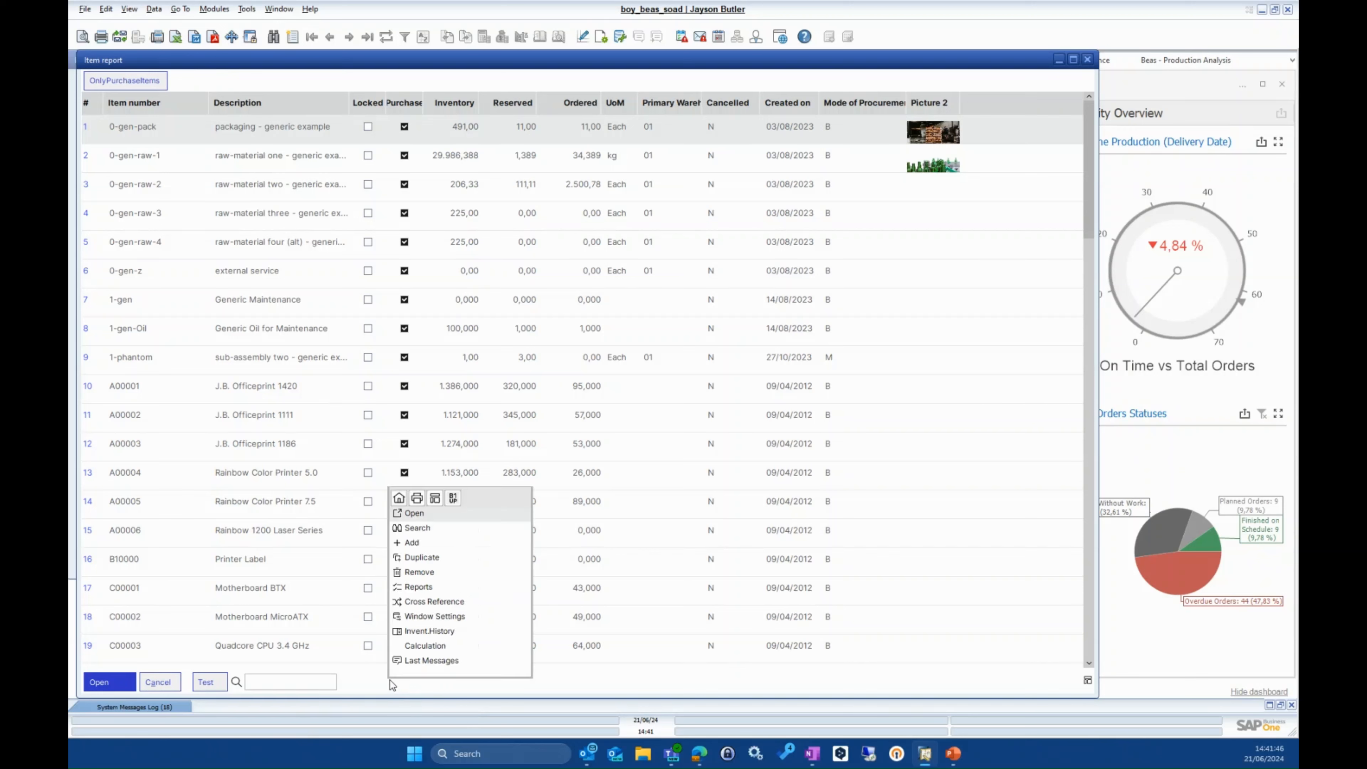
pyautogui.click(453, 500)
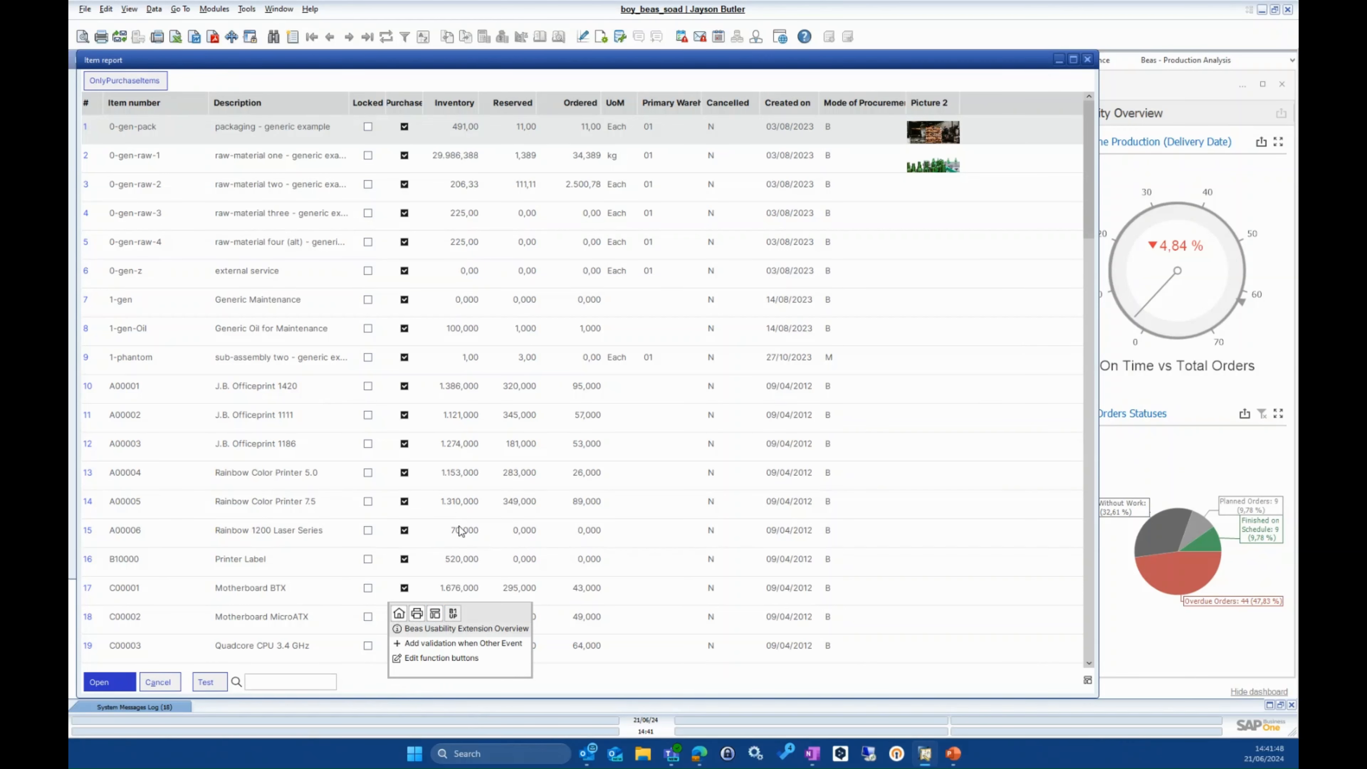
pyautogui.click(453, 658)
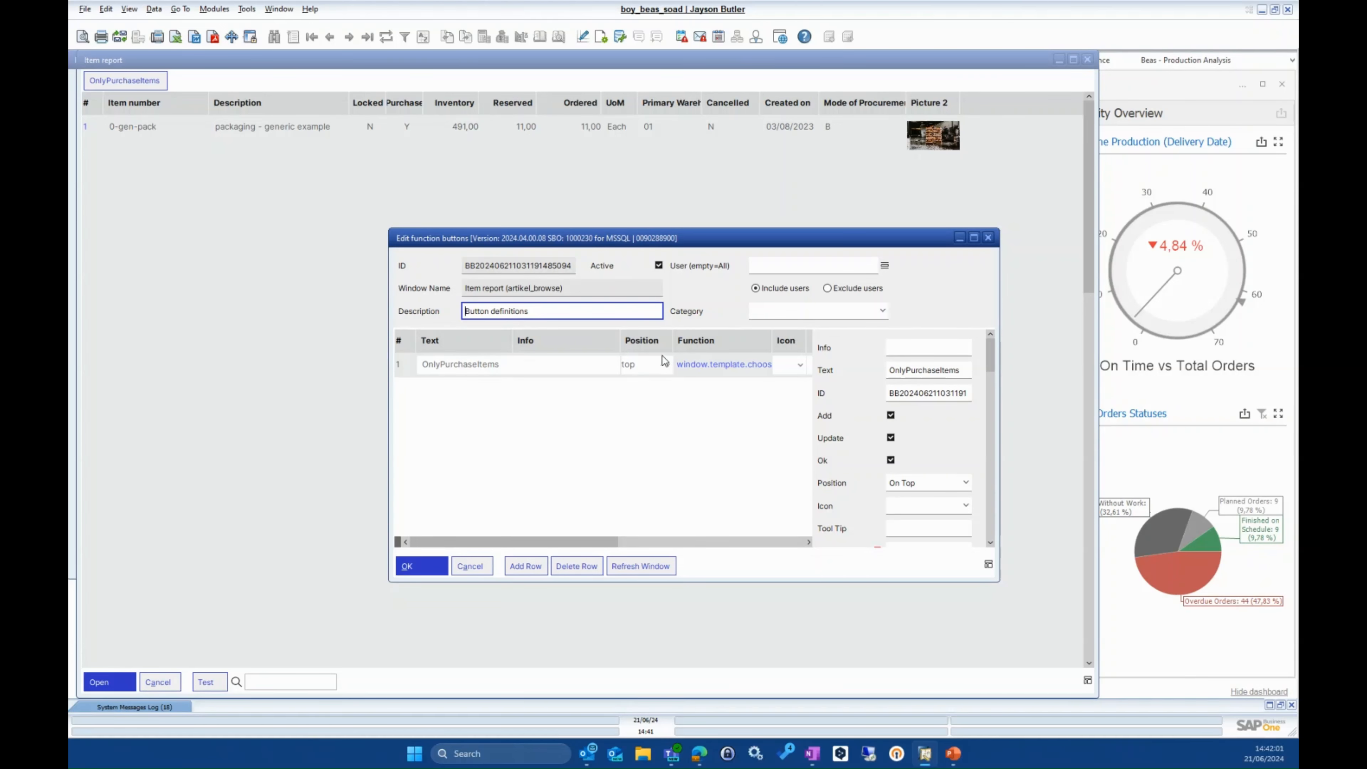
pyautogui.moveTo(573, 541); pyautogui.dragTo(662, 542)
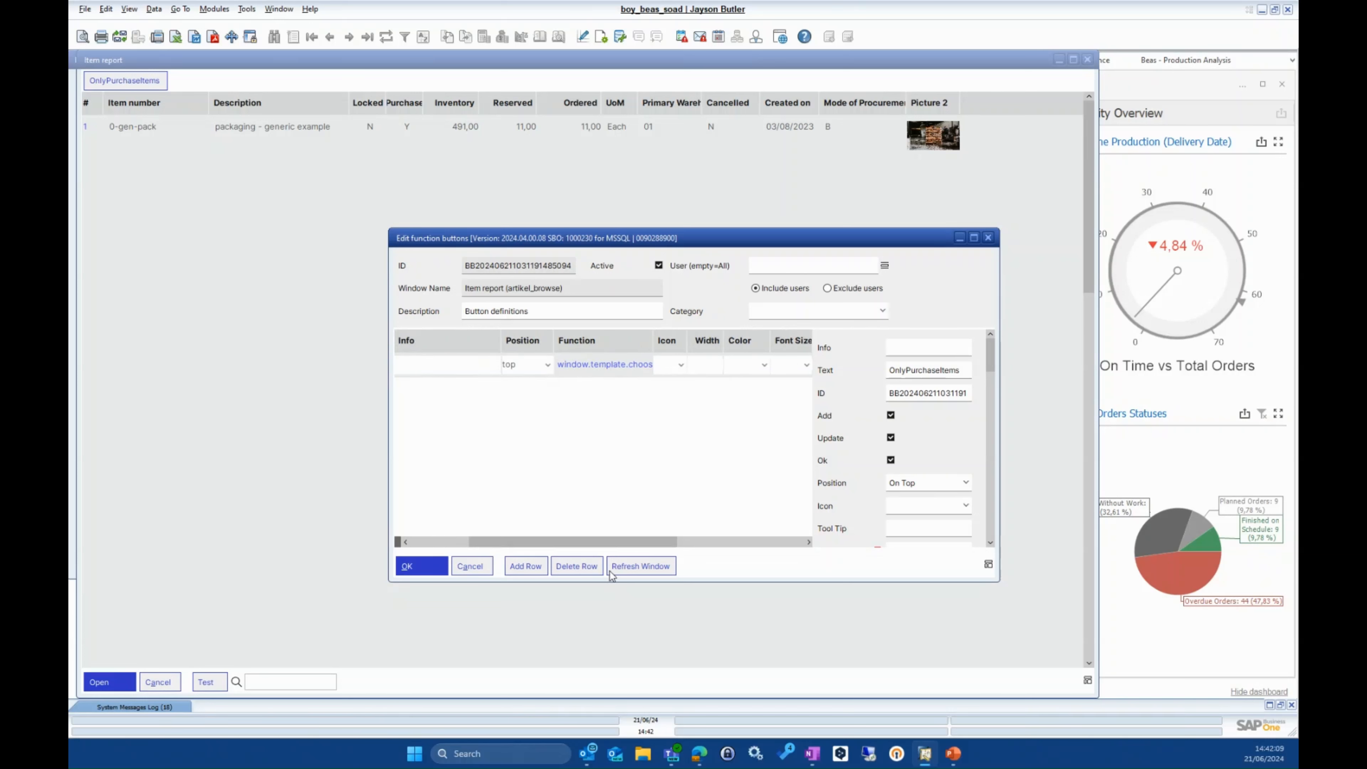
pyautogui.moveTo(607, 541); pyautogui.dragTo(546, 542)
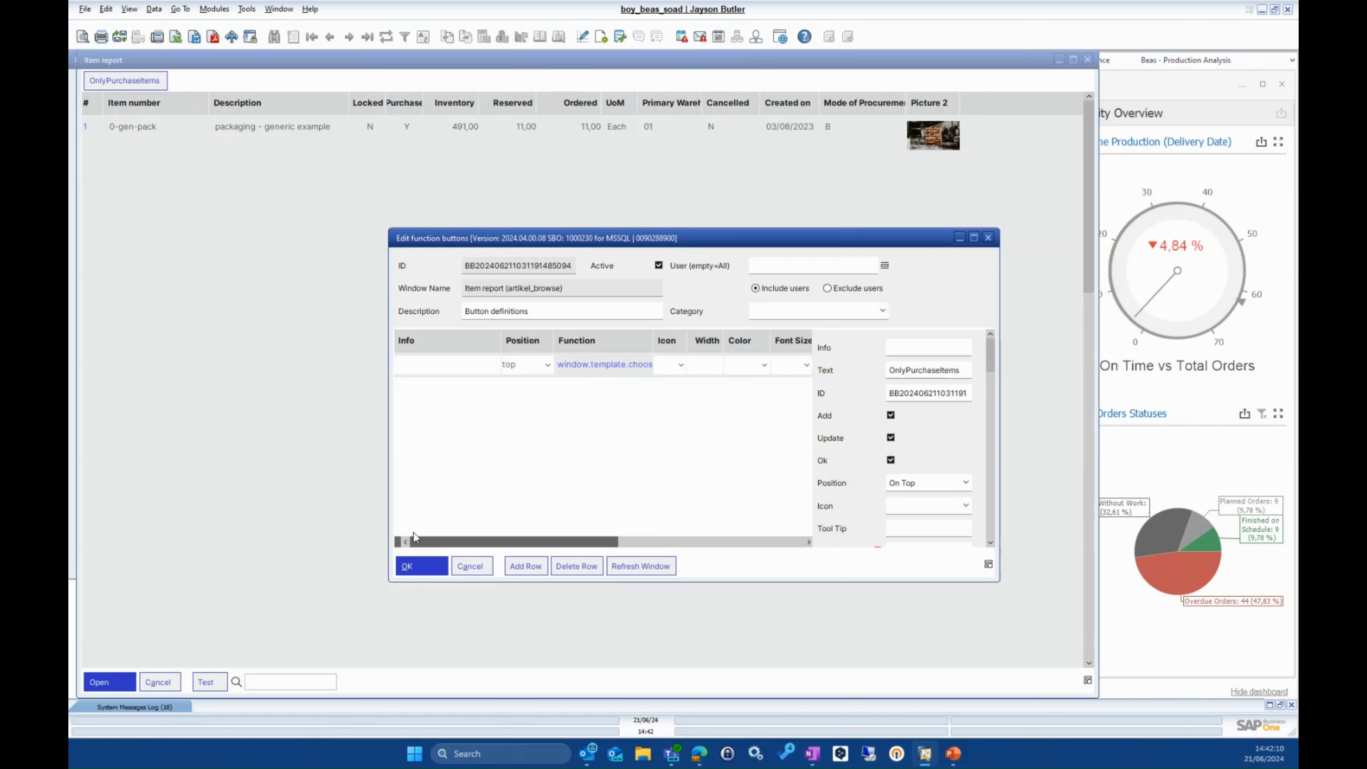
pyautogui.click(528, 565)
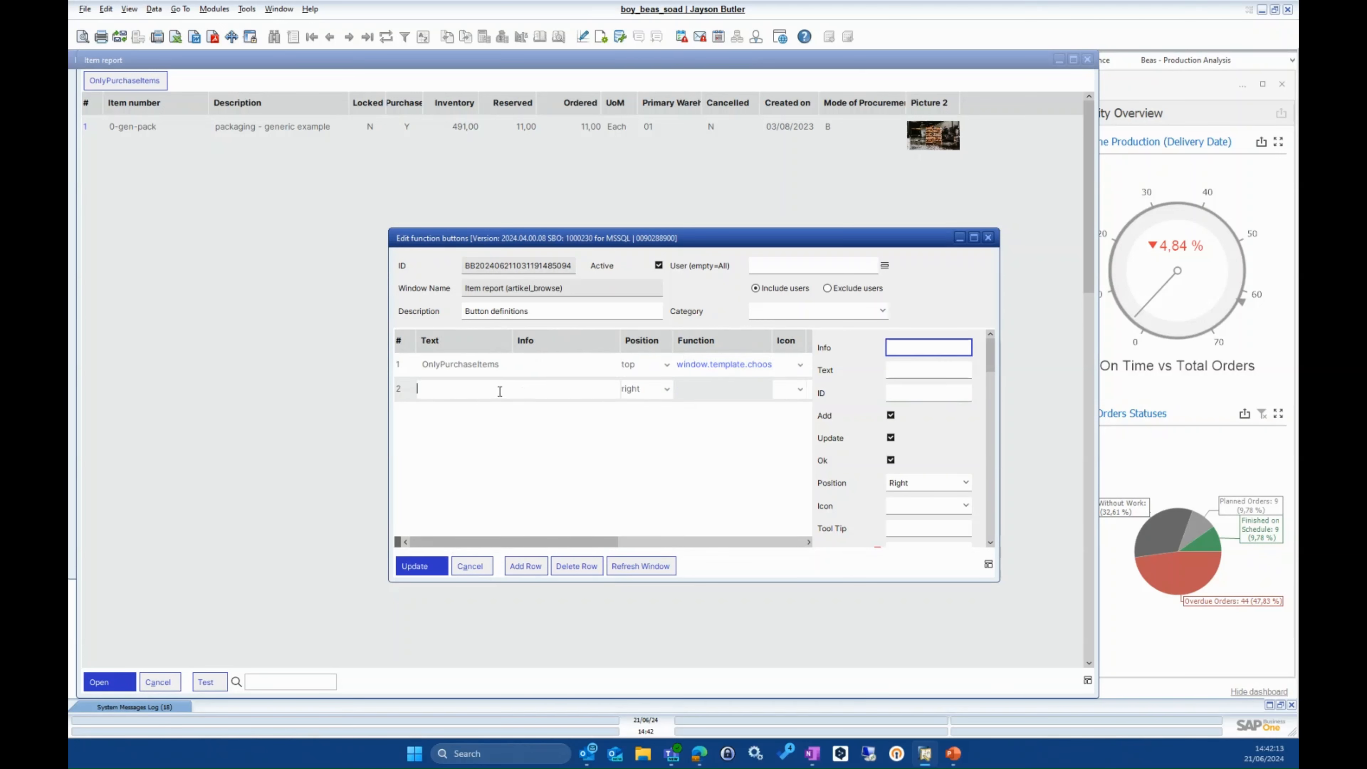
pyautogui.write('MyTemplae')
# - Assign the template "my template" as the function of the MyTemplae button, save the definitions and close them
pyautogui.scroll(-3, 990, 369)
pyautogui.scroll(-3, 942, 495)
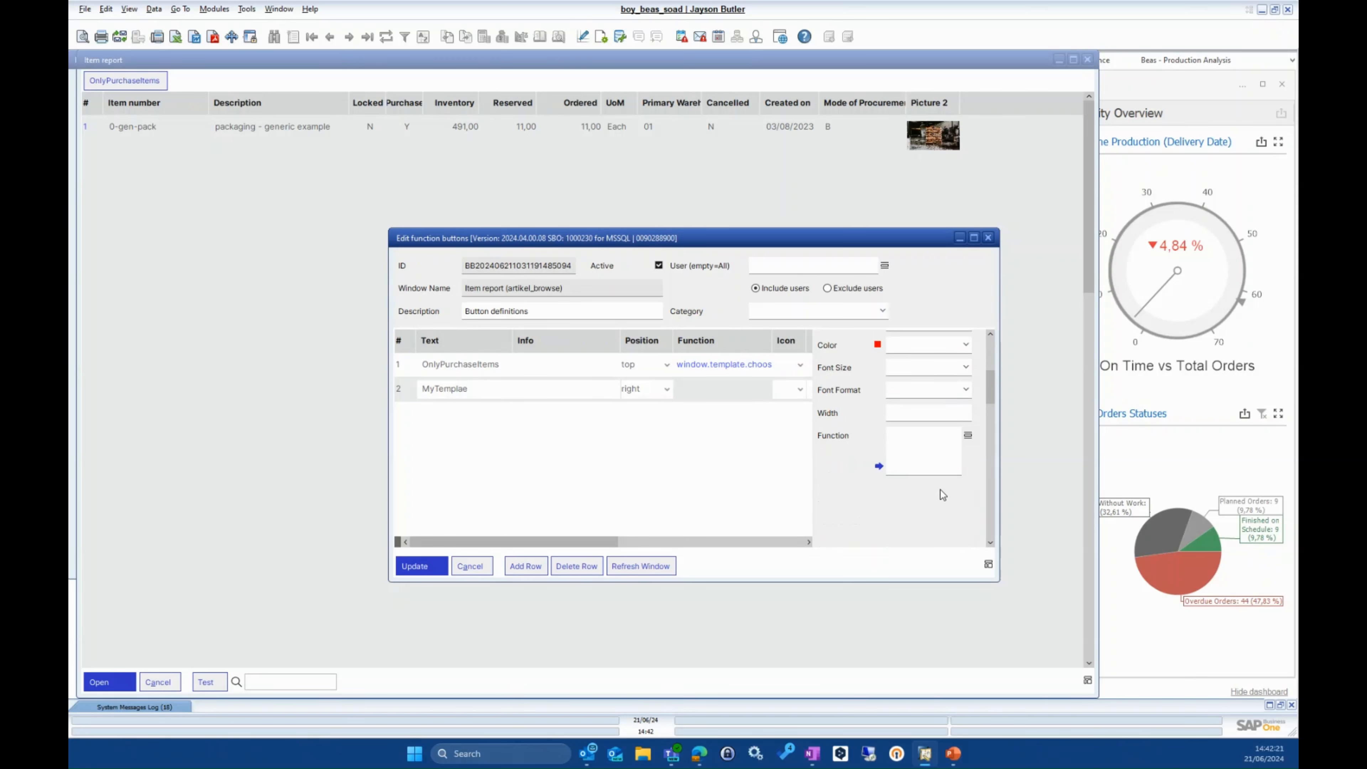
pyautogui.click(938, 440)
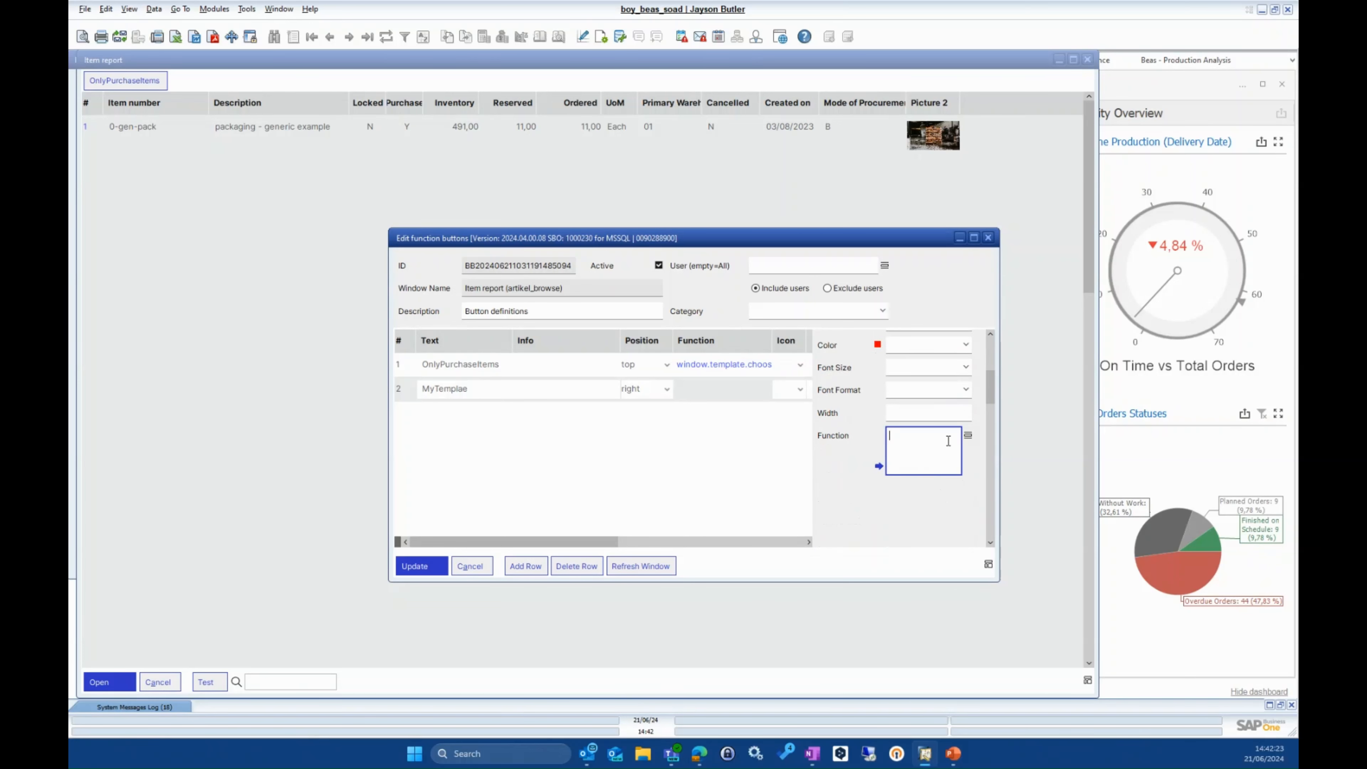
pyautogui.click(968, 435)
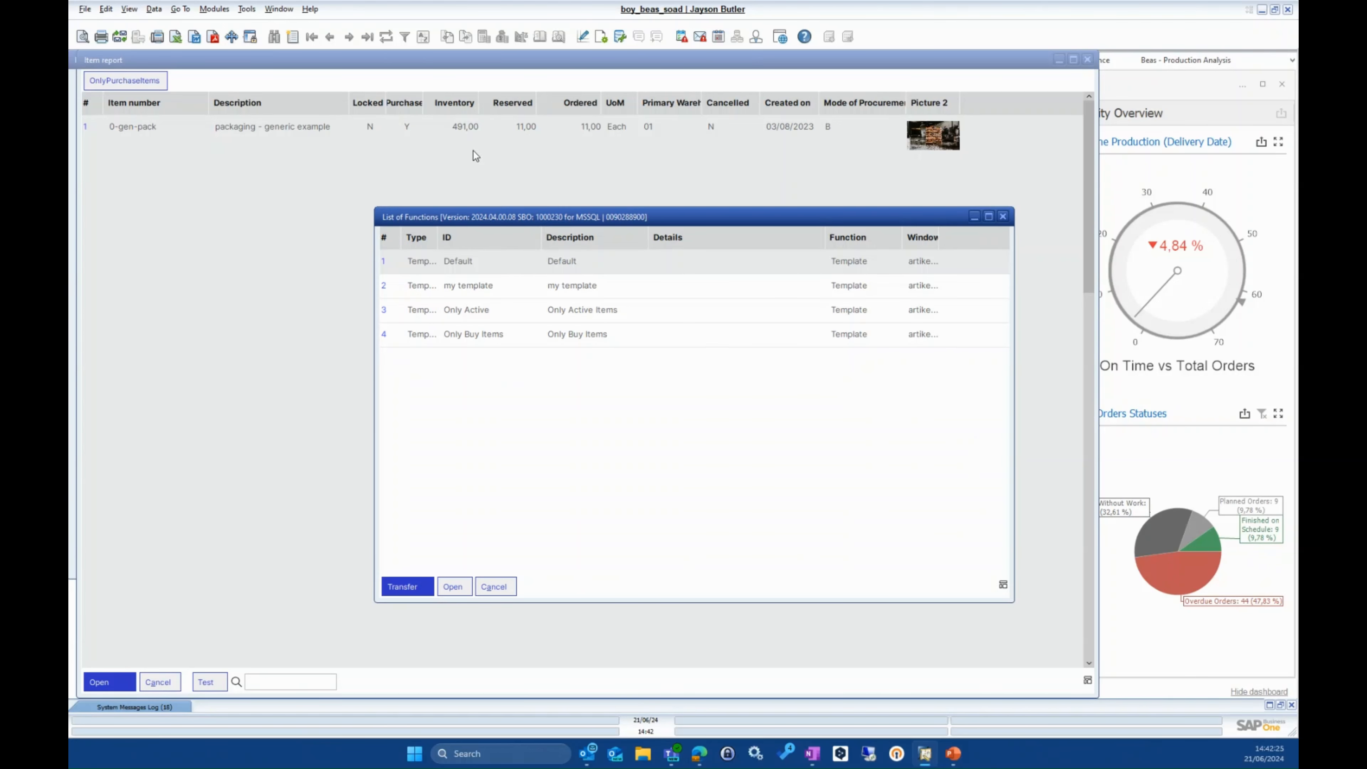
pyautogui.click(520, 285)
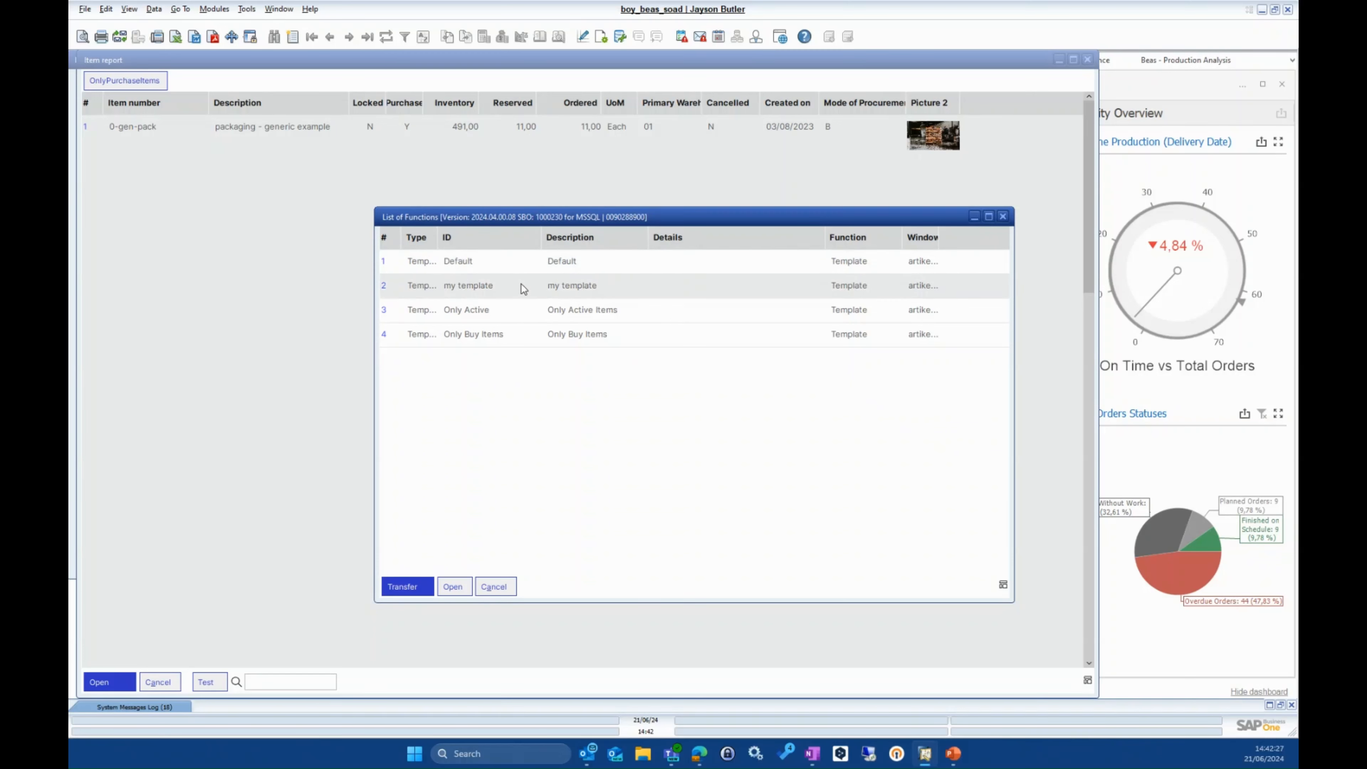
pyautogui.doubleClick(567, 294)
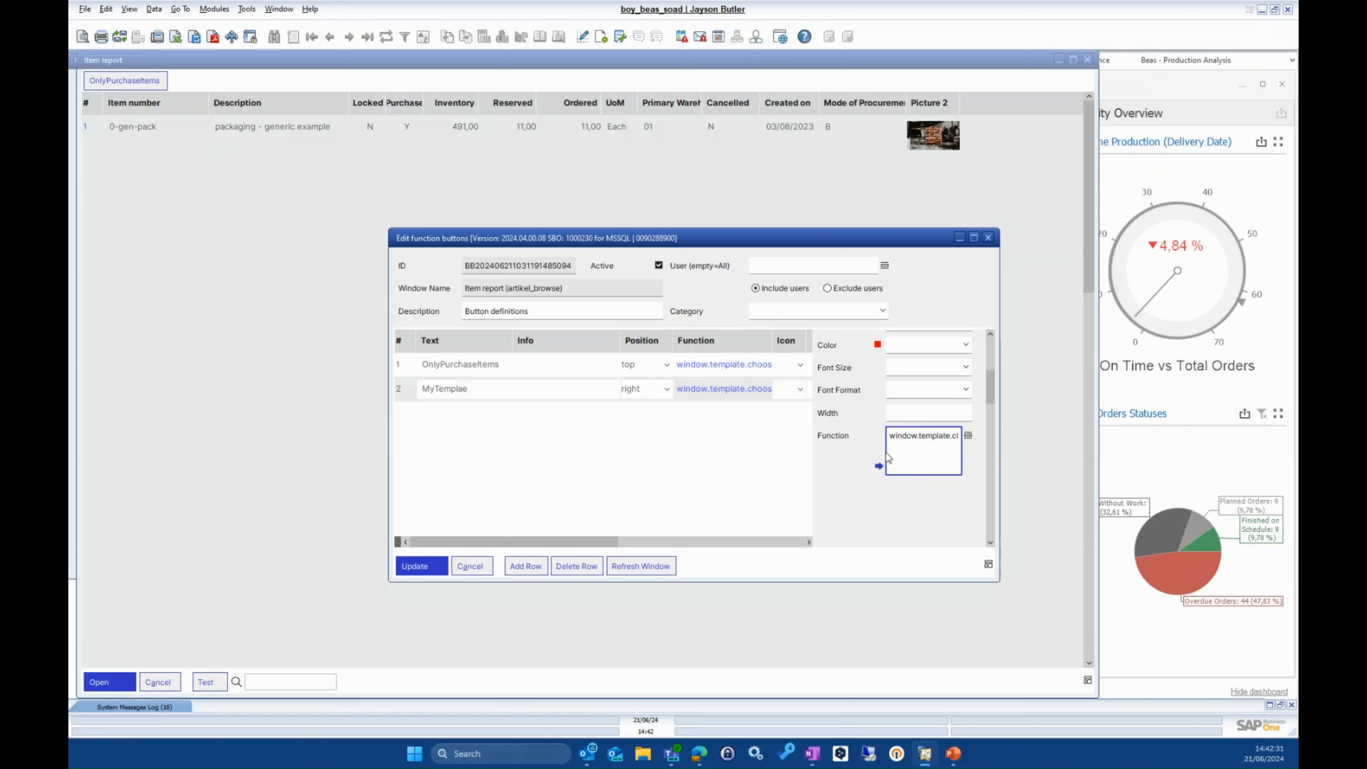
pyautogui.click(425, 567)
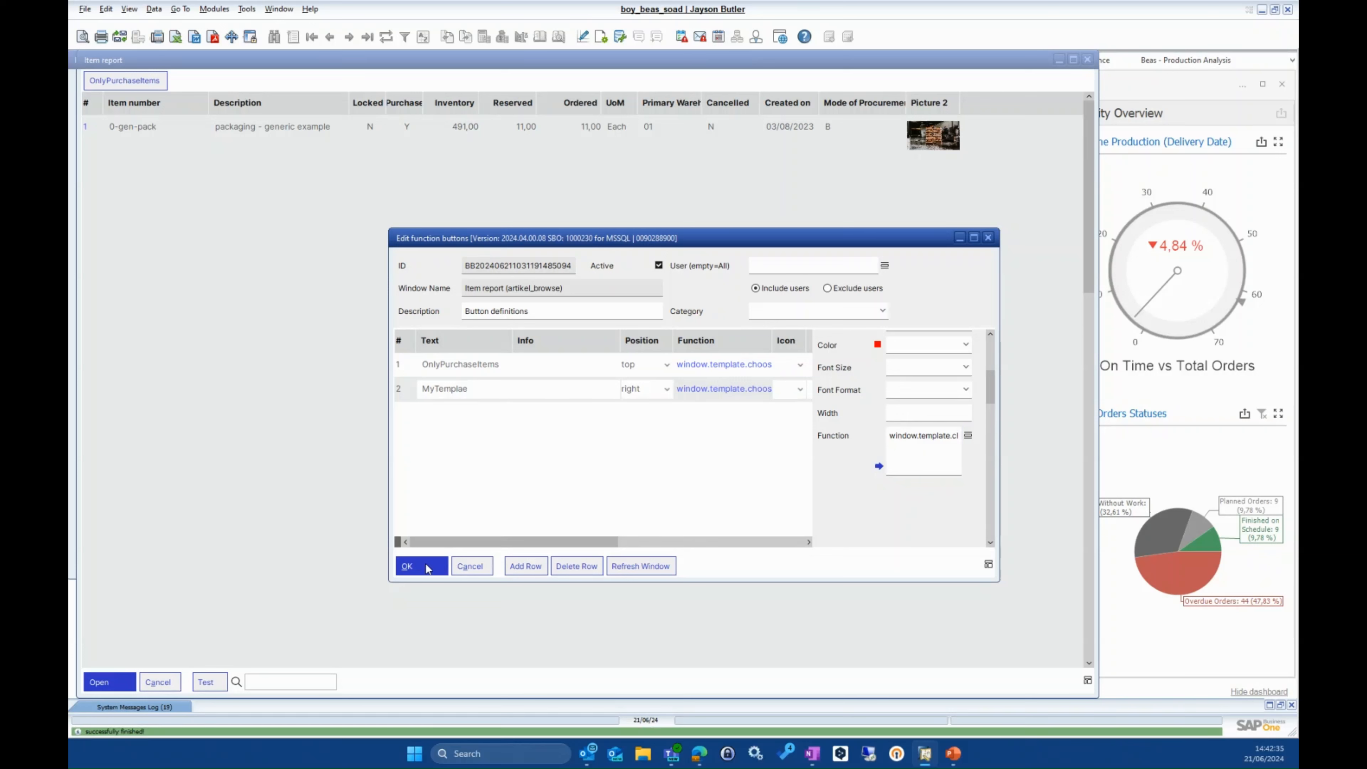
pyautogui.click(425, 569)
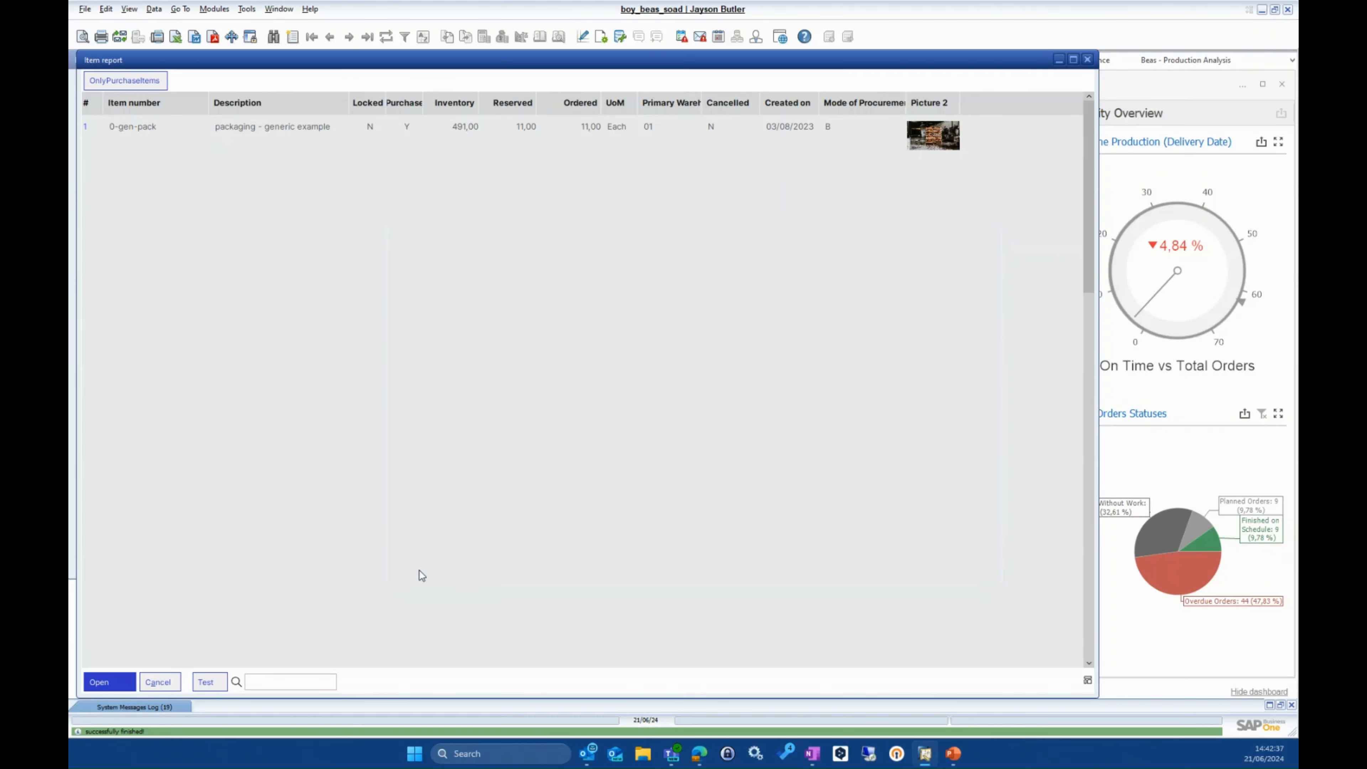
# - Reopen the Item report's function button definitions, set the MyTemplae button's position to top, save the change and close the definitions
pyautogui.rightClick(408, 692)
pyautogui.click(470, 504)
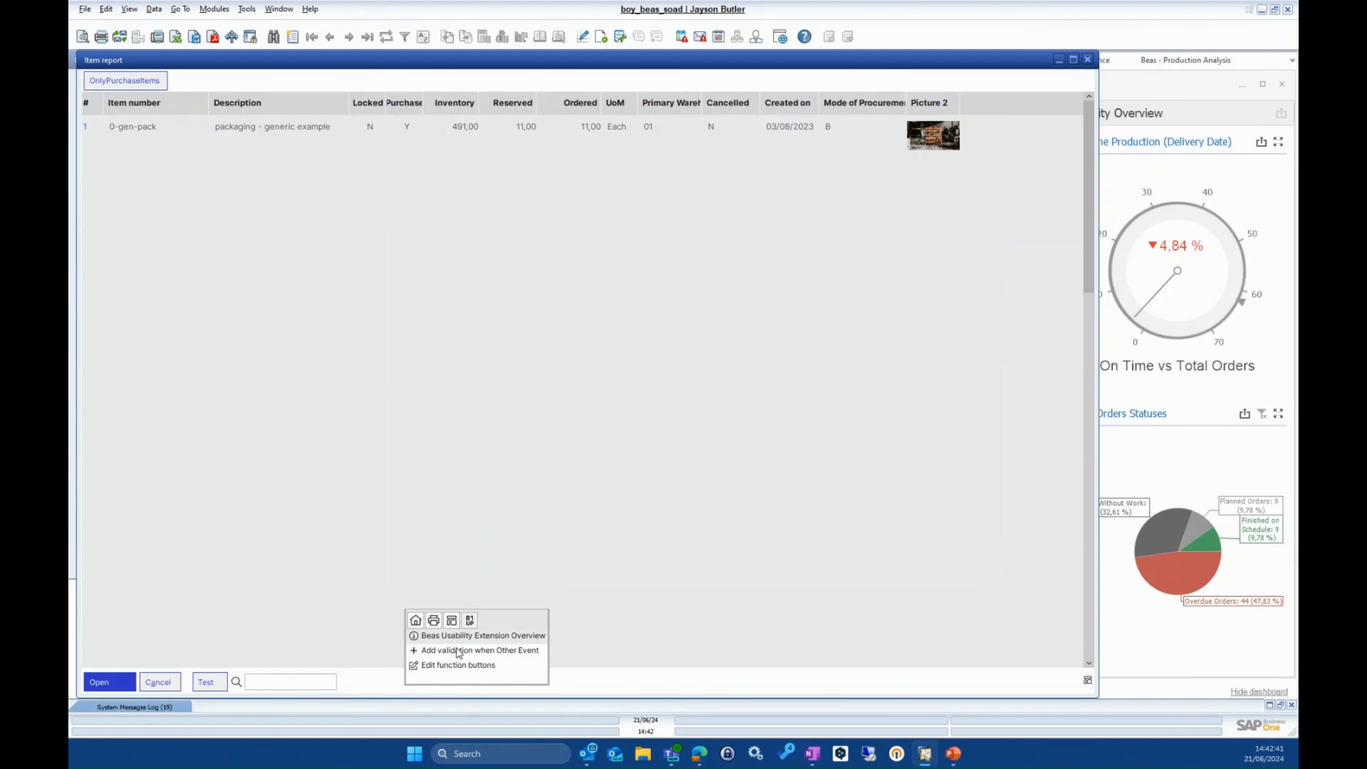
pyautogui.click(472, 666)
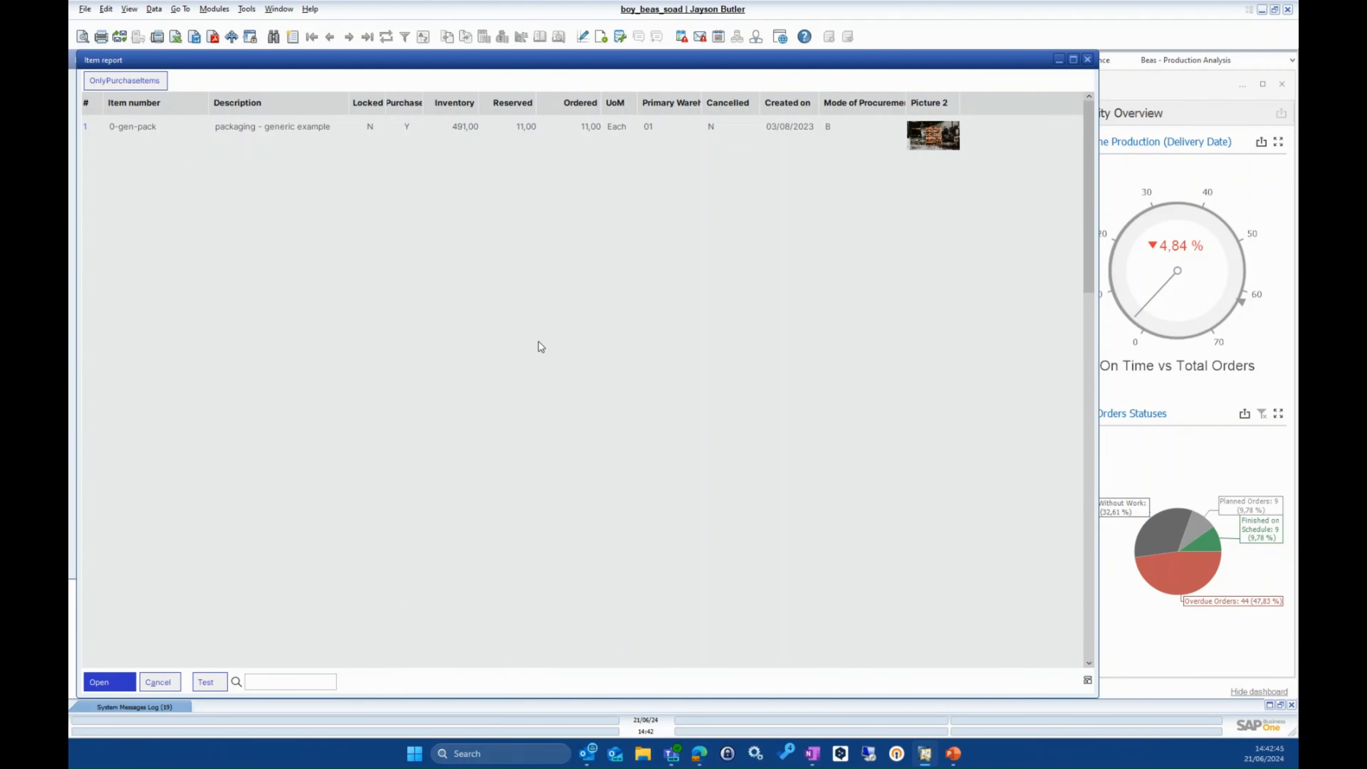
pyautogui.click(668, 389)
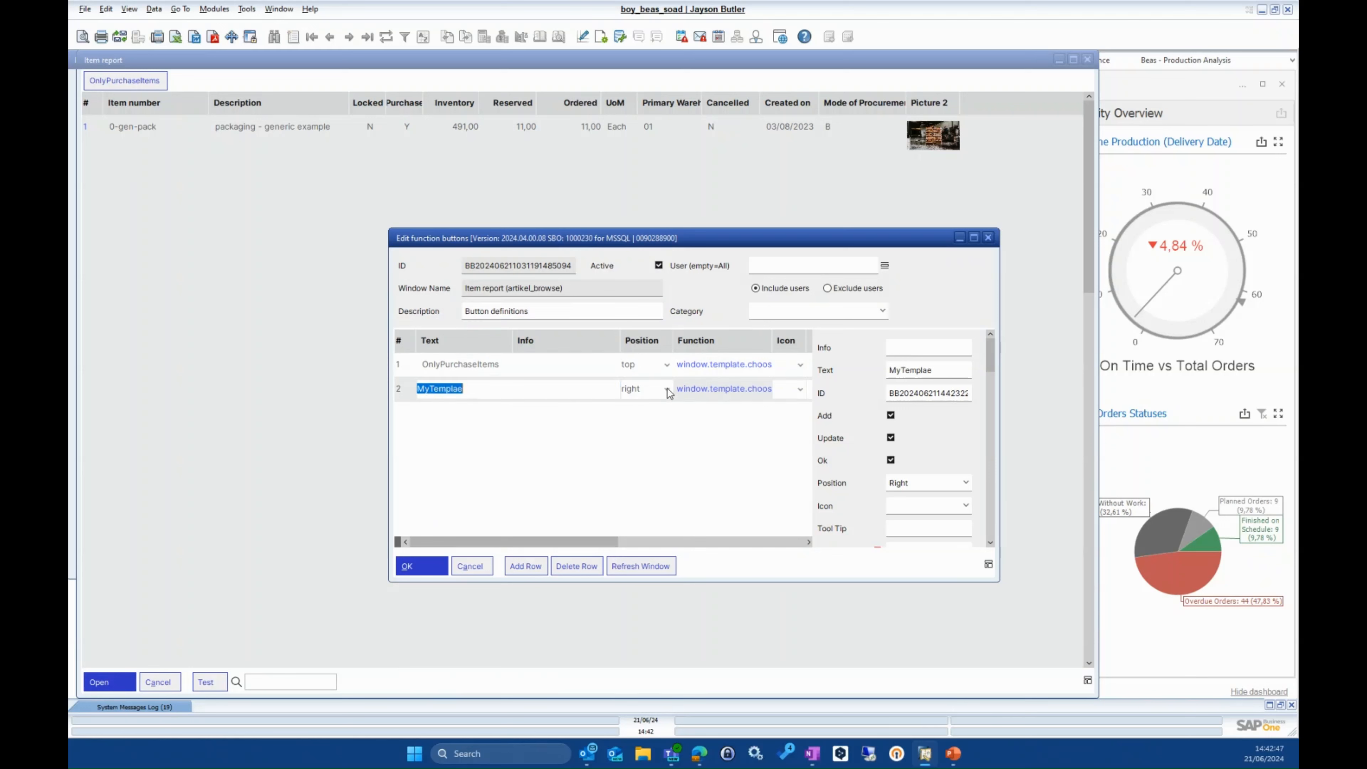
pyautogui.click(637, 436)
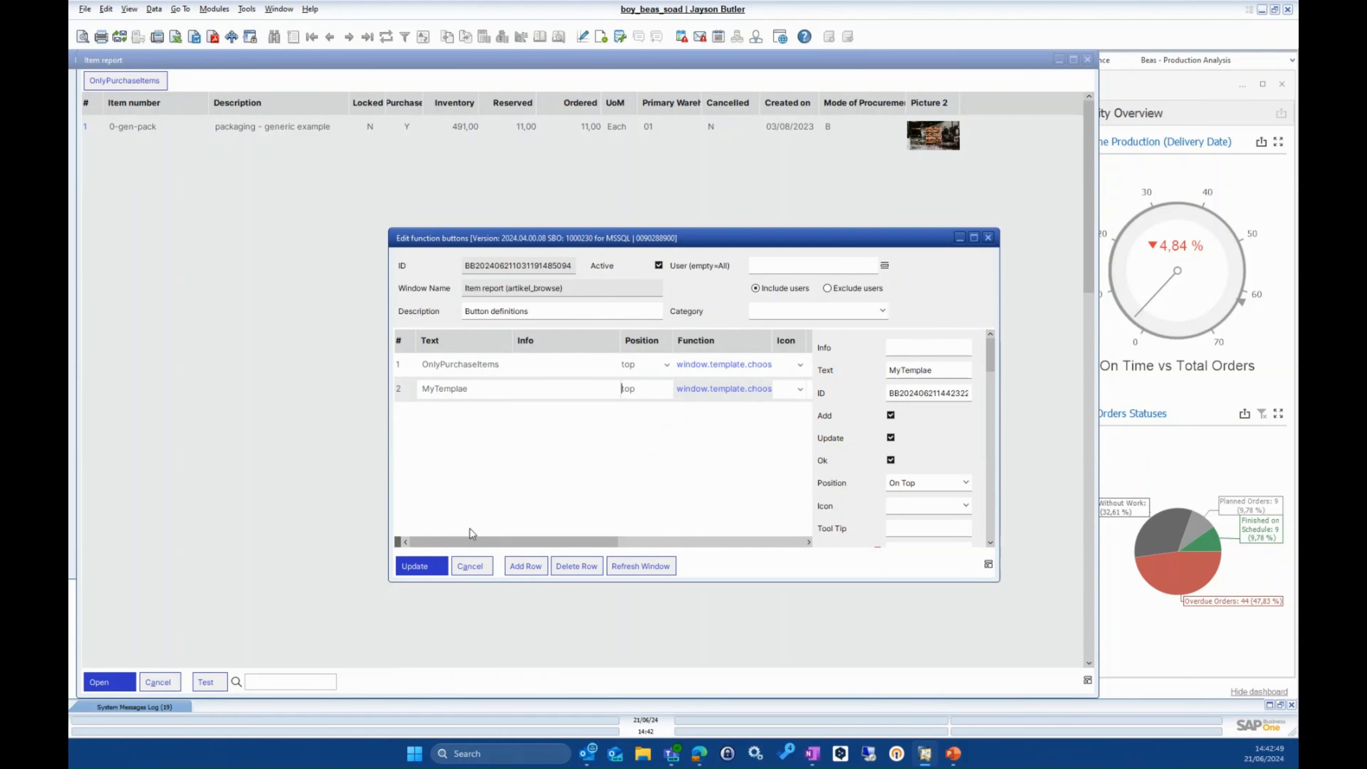
pyautogui.click(428, 568)
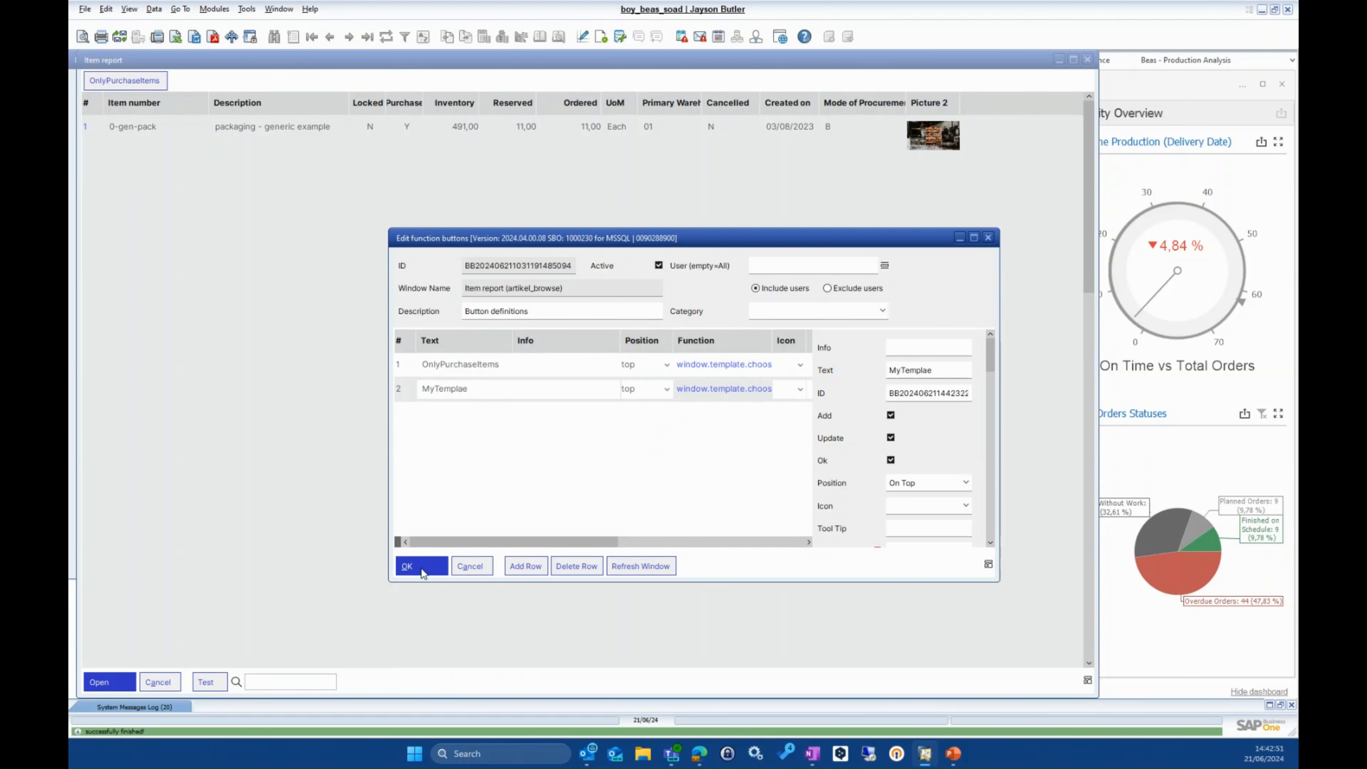
pyautogui.click(422, 570)
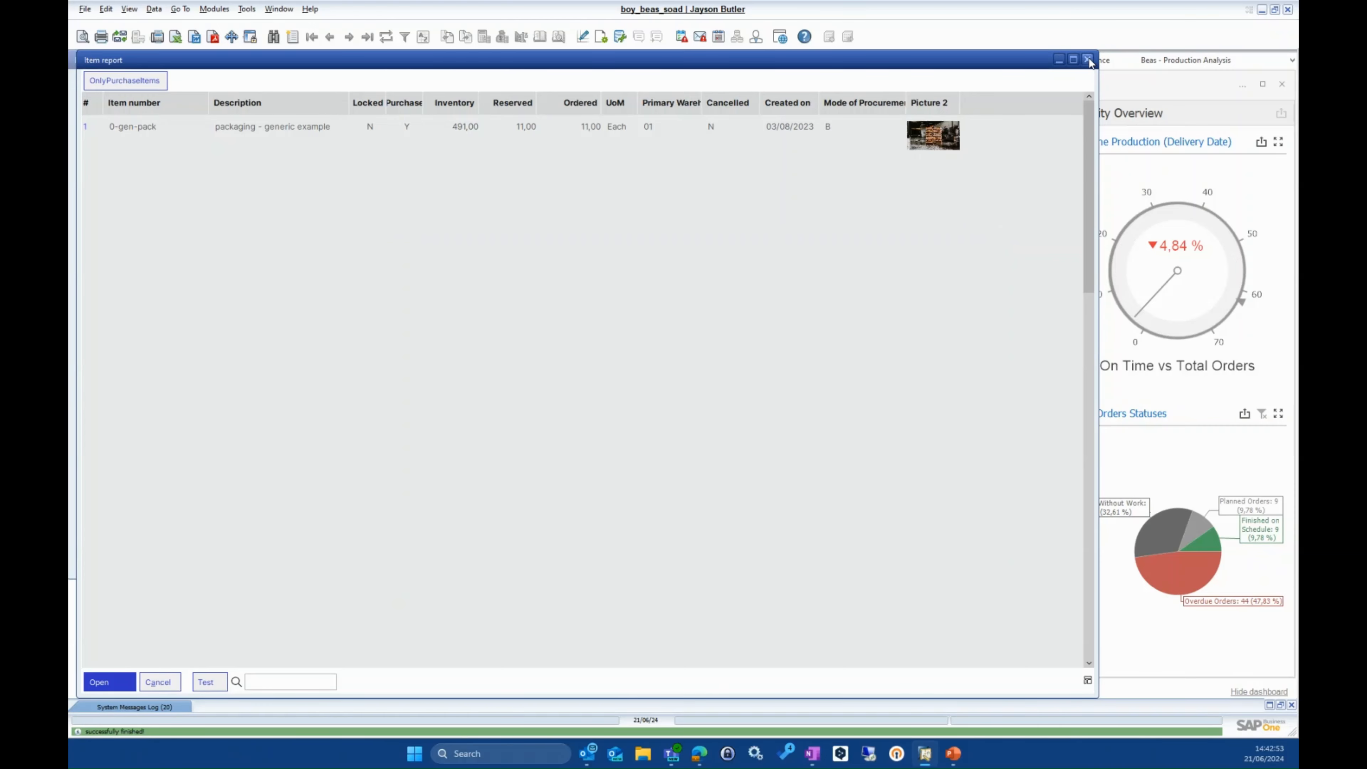
# - Close and reopen the Item report, and apply the template with its custom MyTemplae function
pyautogui.press('Escape')
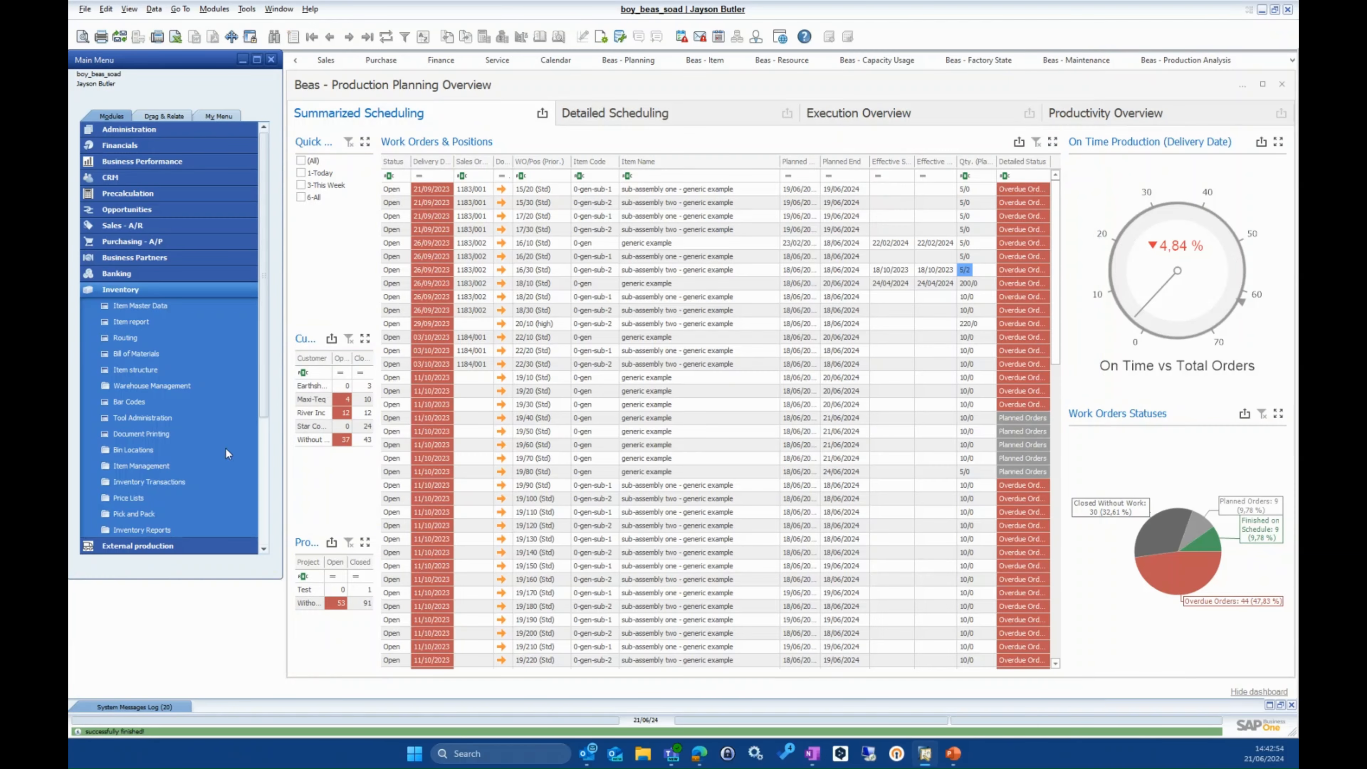
pyautogui.click(143, 324)
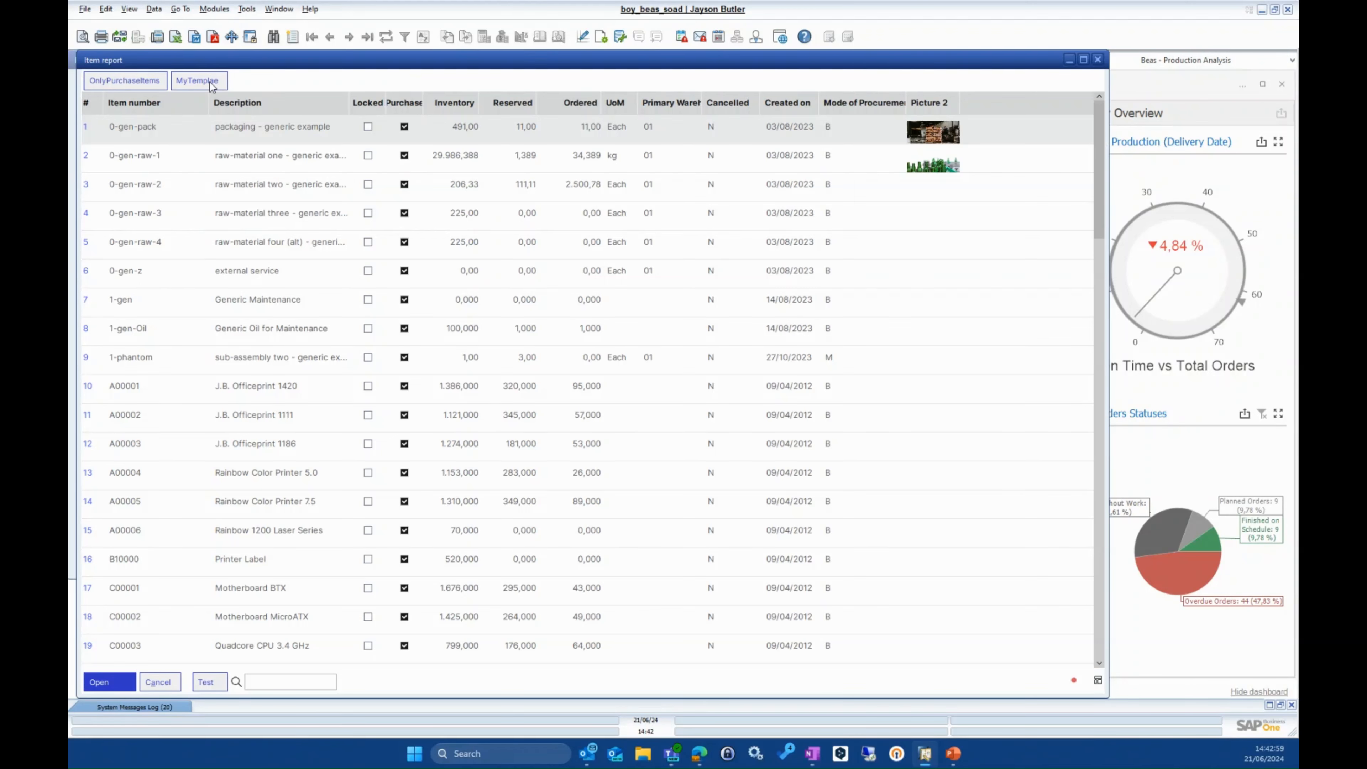
pyautogui.click(202, 79)
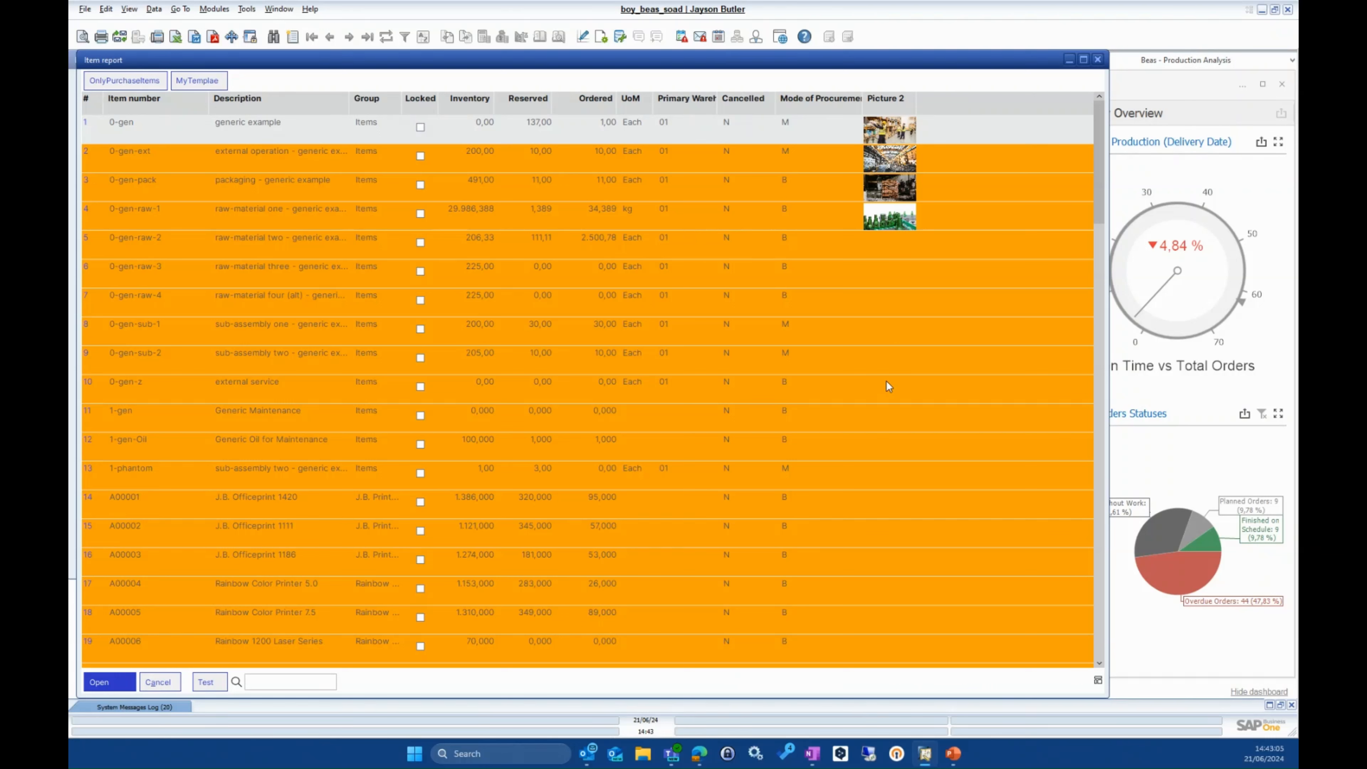
# - Examine the Item report's template choices in both places that offer them, without choosing one
pyautogui.click(1096, 680)
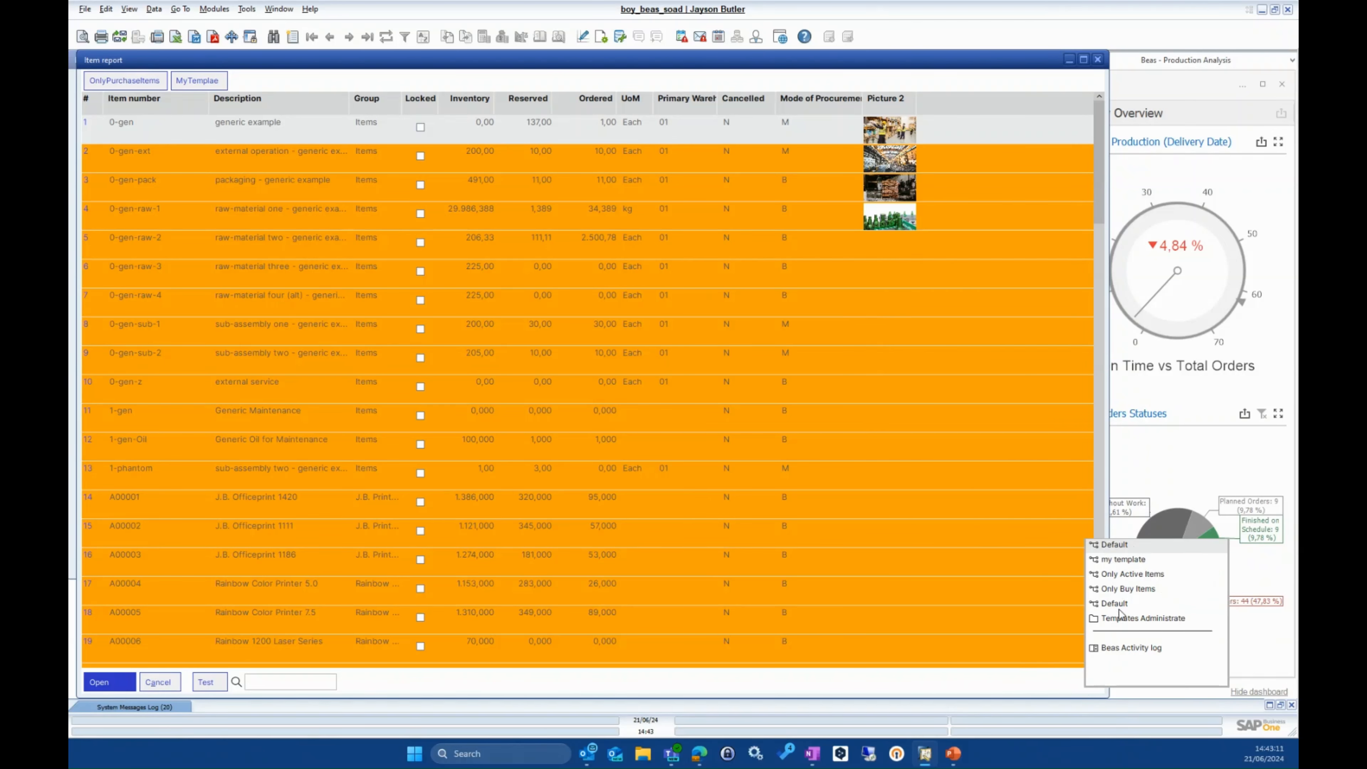
pyautogui.click(819, 688)
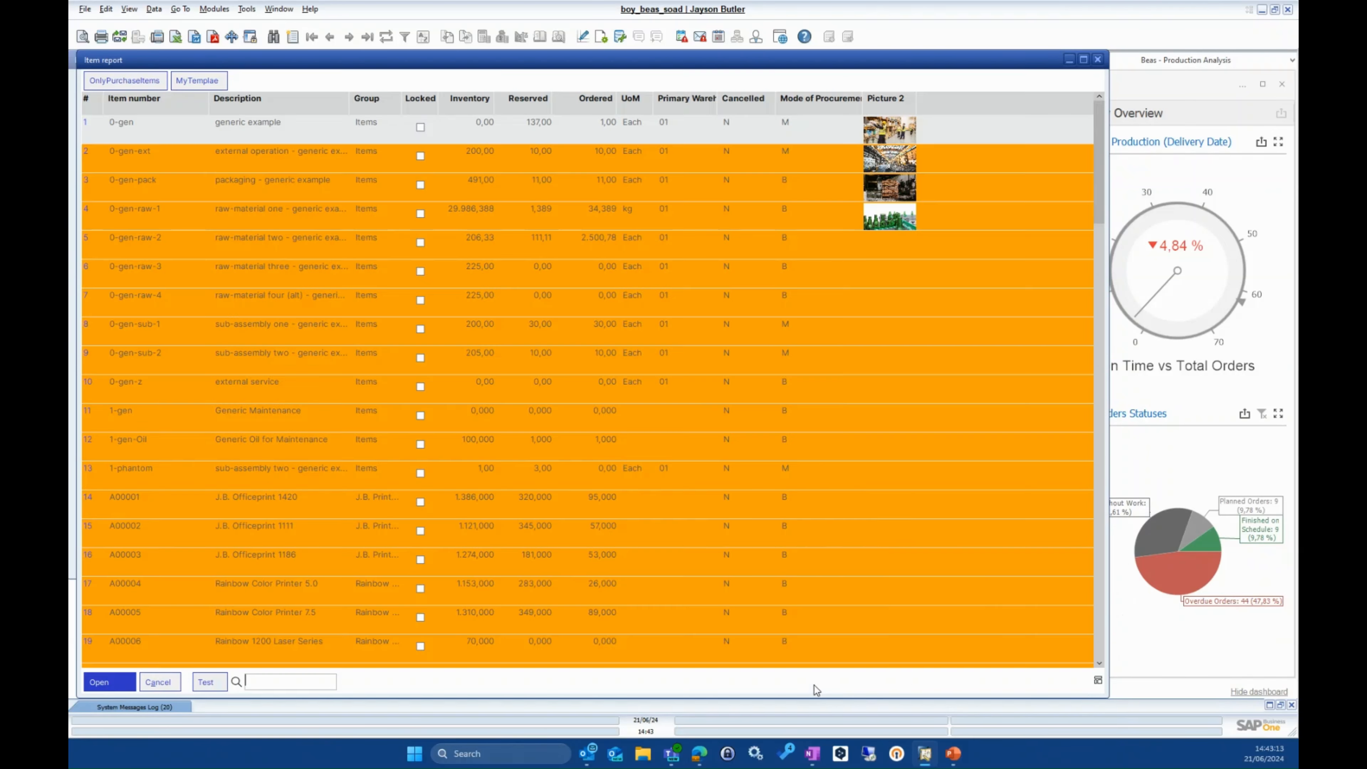
pyautogui.rightClick(815, 682)
pyautogui.click(859, 503)
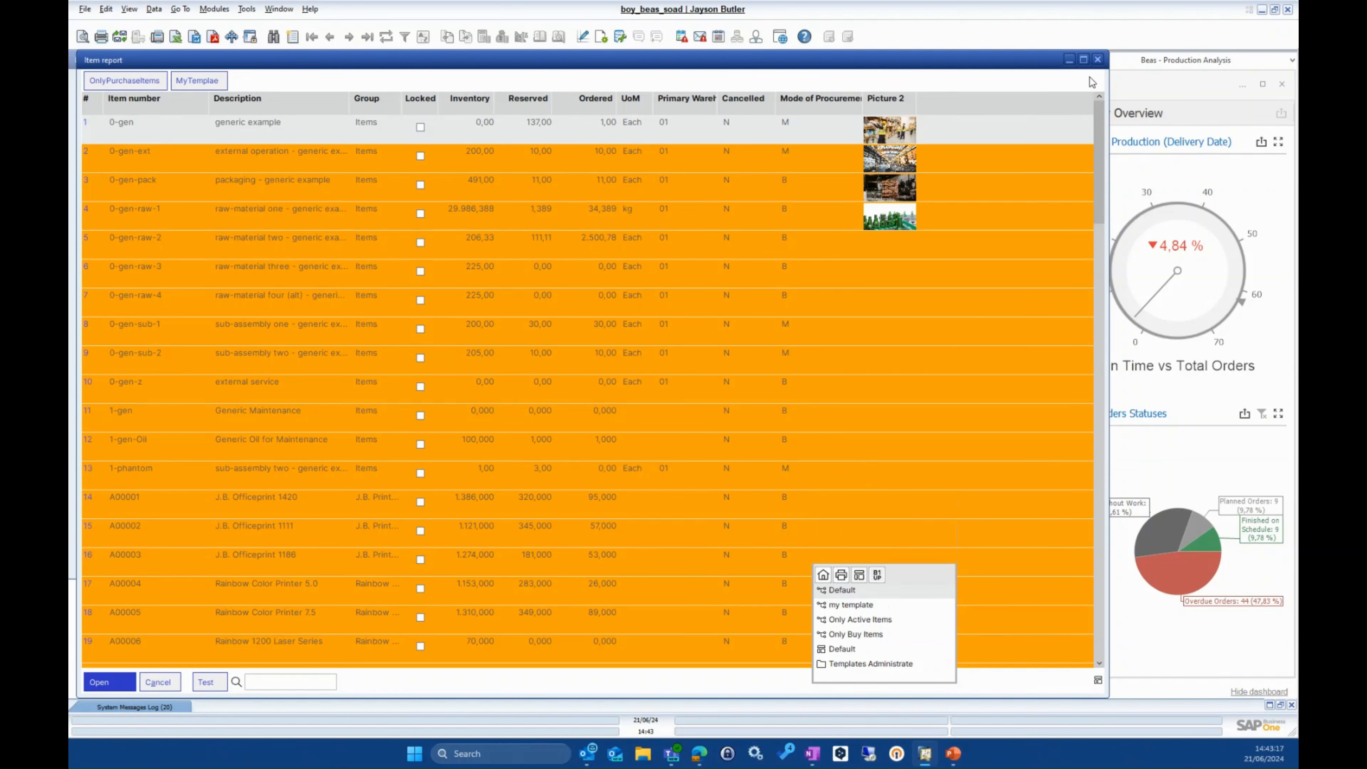
pyautogui.click(582, 67)
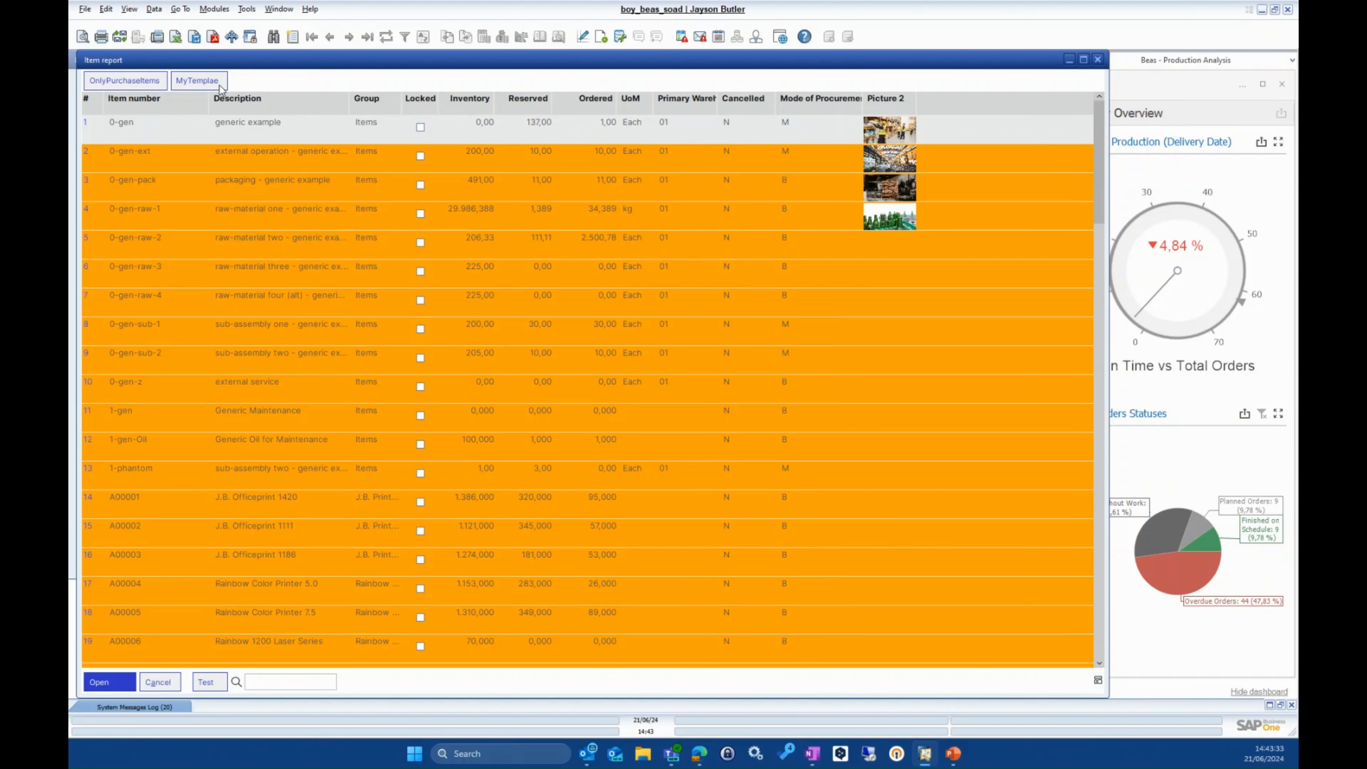
# - Close the Item report and open the order recommendation of the standard scenario from the MRP Wizard
pyautogui.click(1096, 66)
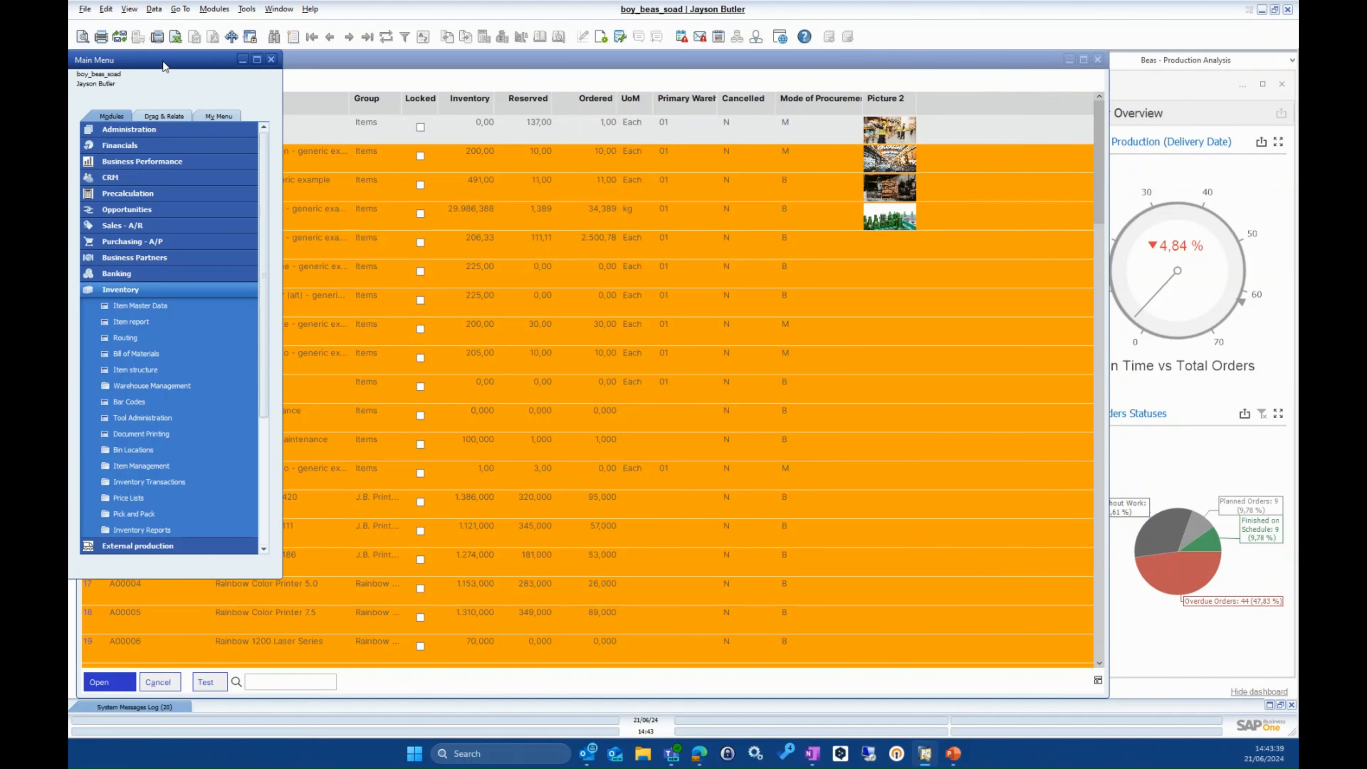
pyautogui.scroll(-4, 164, 451)
pyautogui.scroll(-1, 164, 453)
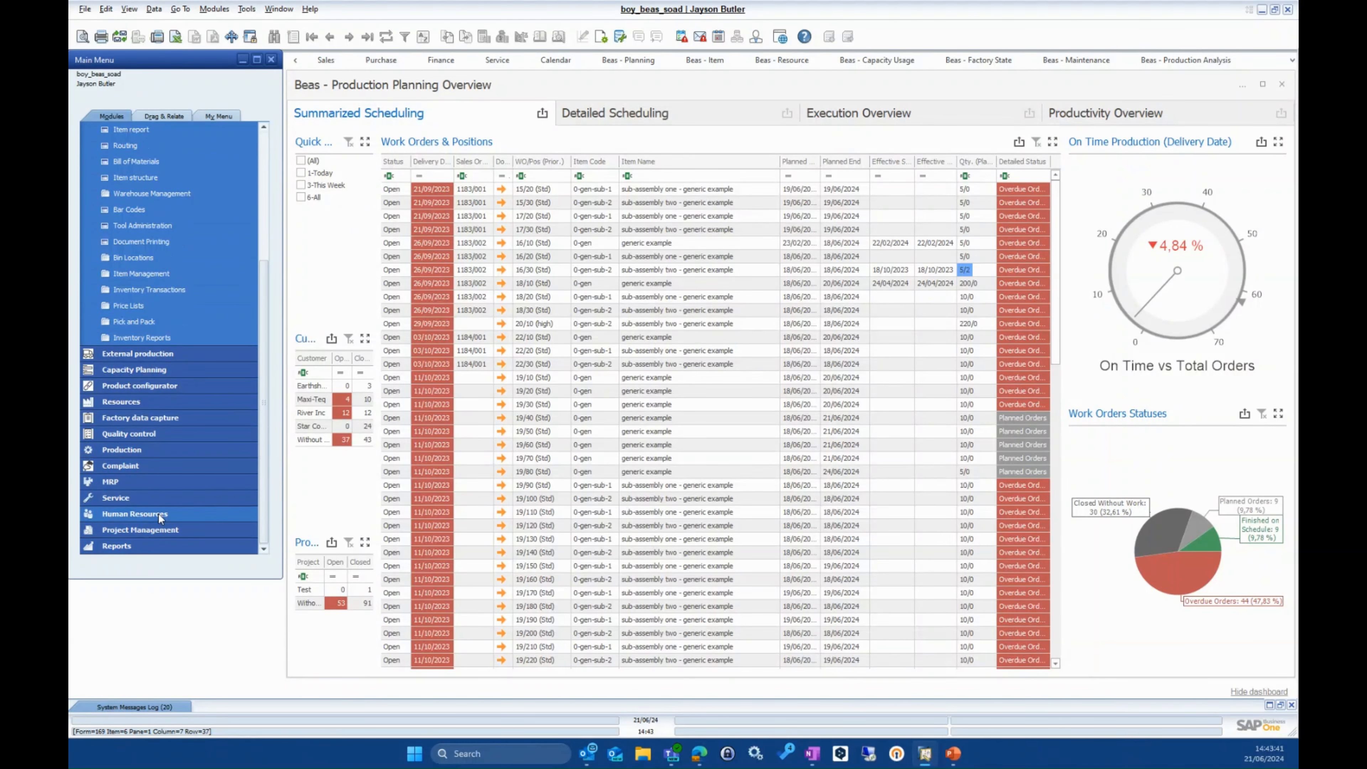
pyautogui.click(148, 480)
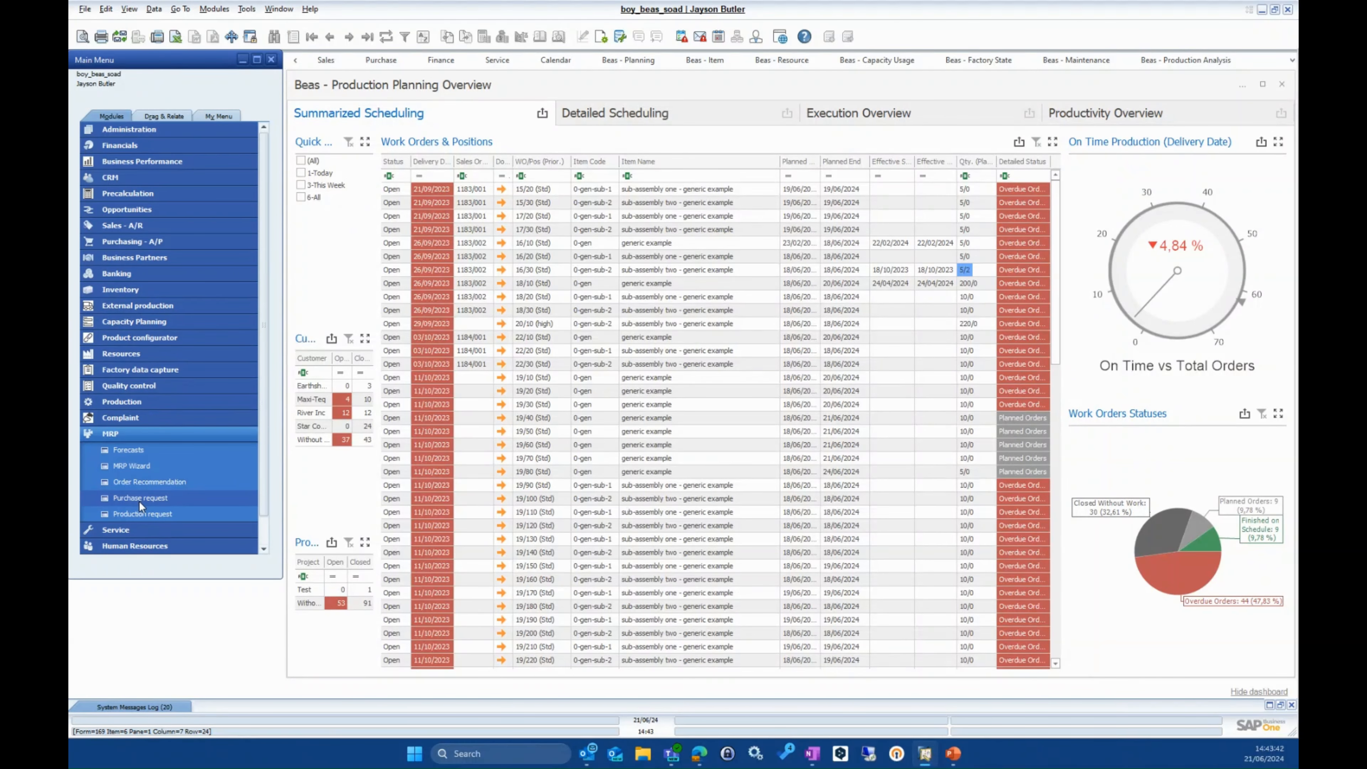
pyautogui.click(139, 470)
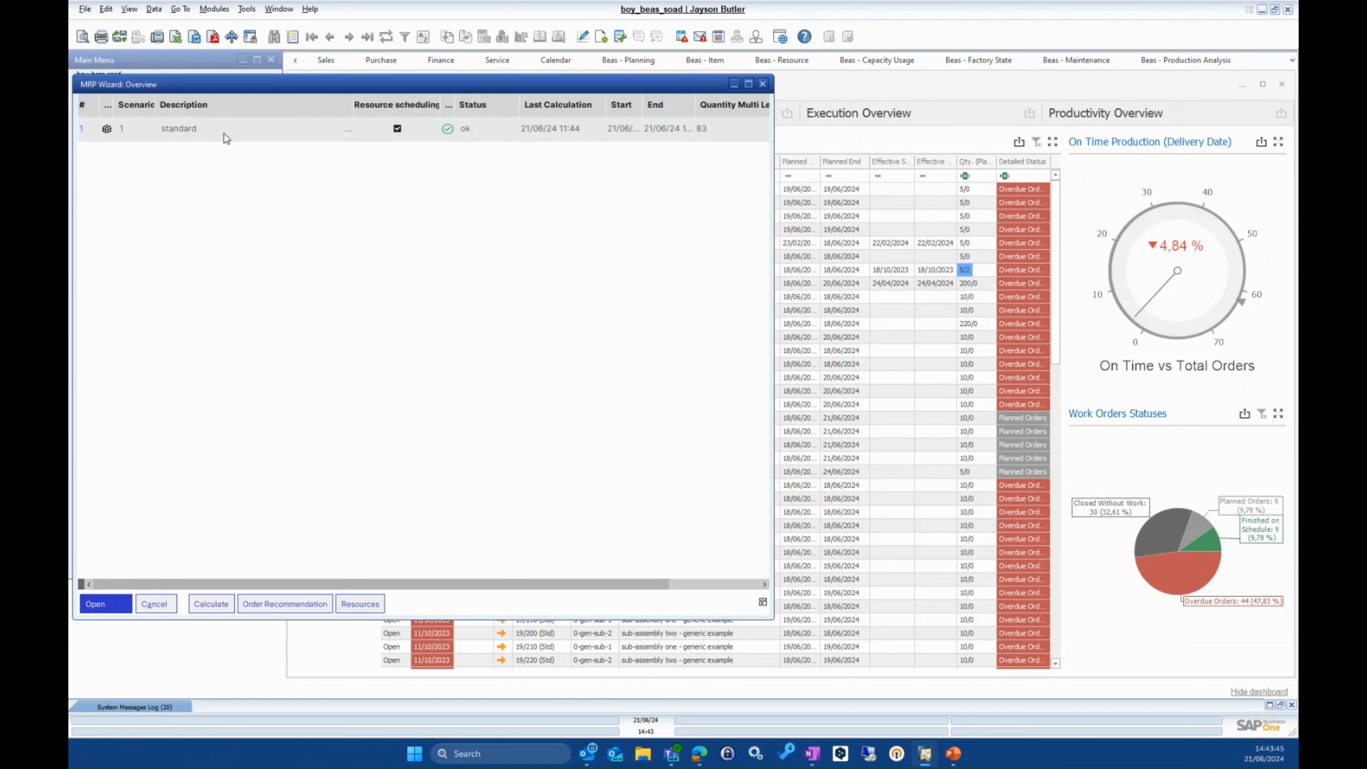
pyautogui.doubleClick(224, 134)
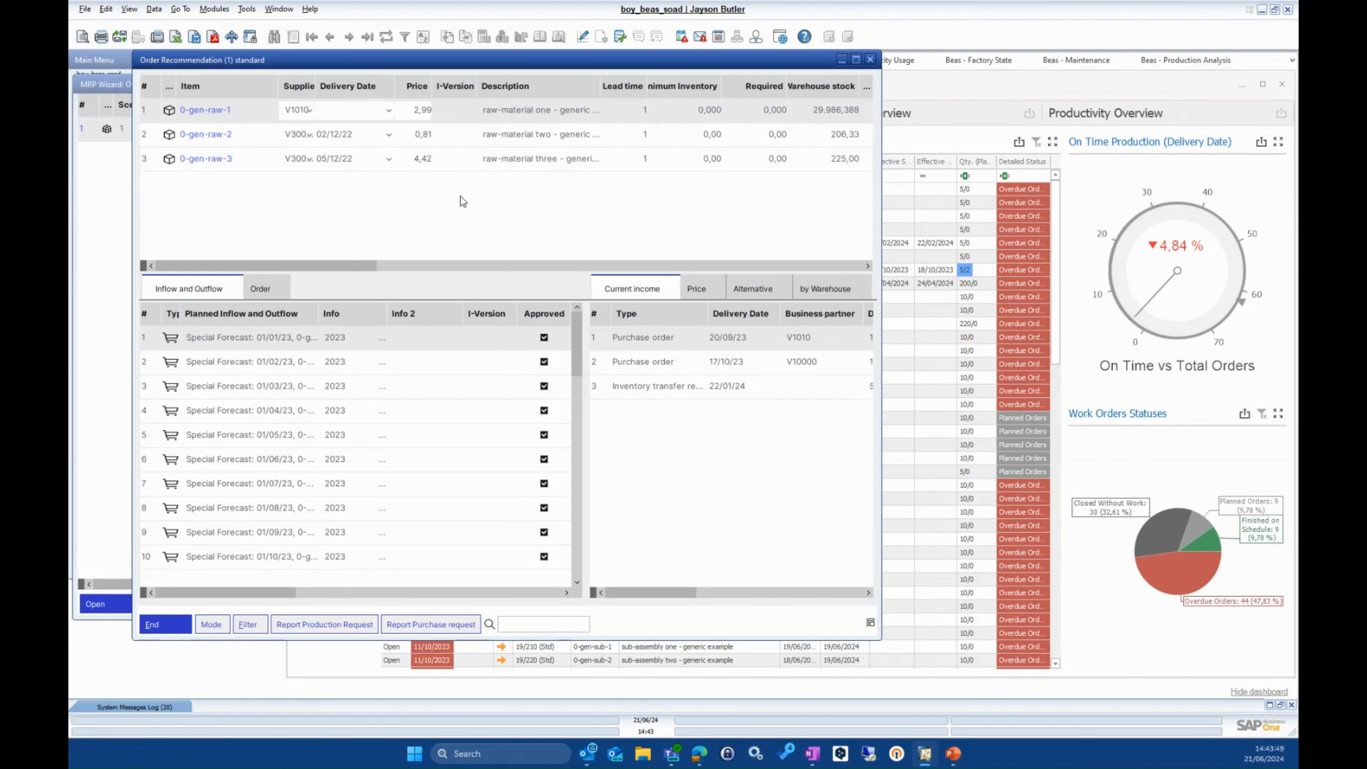
# - Open the Order Recommendation's template administration, review the Purchase template's general, design and start script settings, and close the template without changes
pyautogui.click(870, 623)
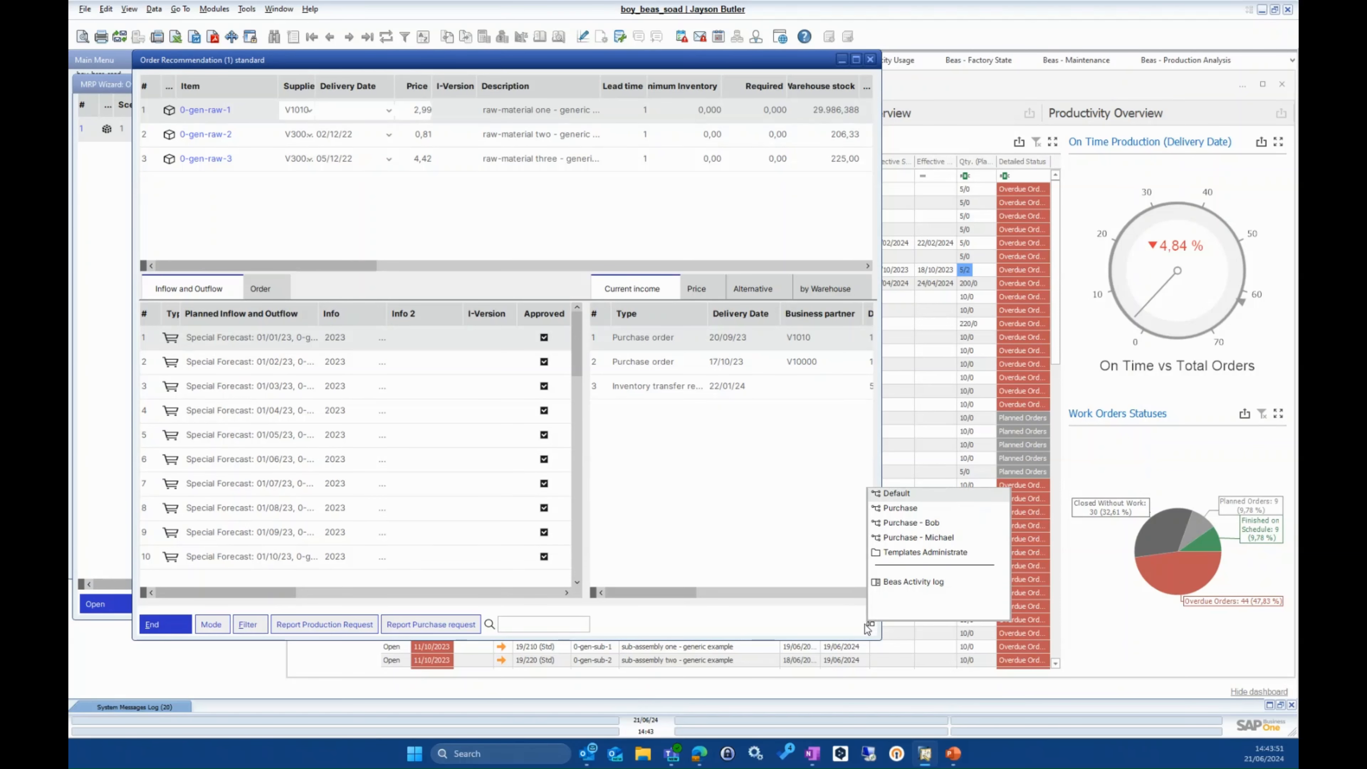
pyautogui.click(905, 554)
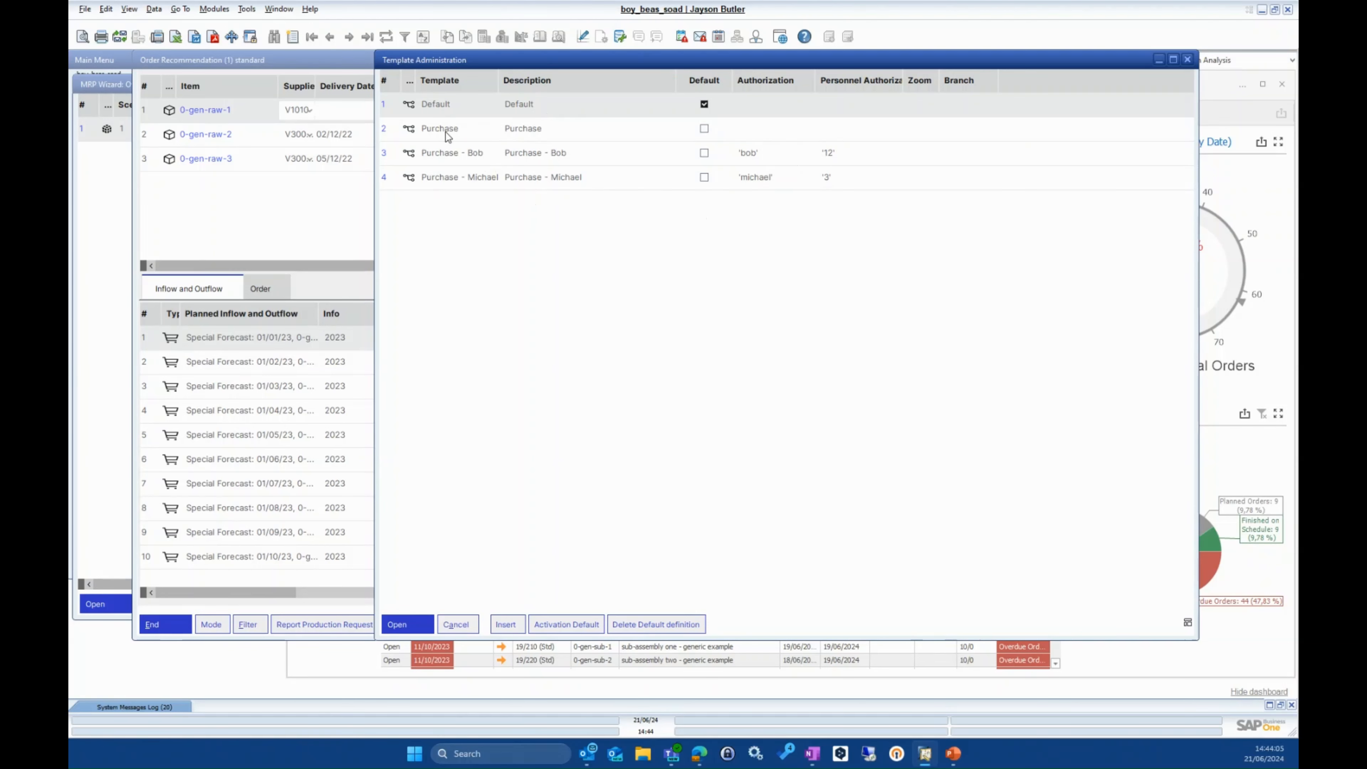
pyautogui.click(475, 132)
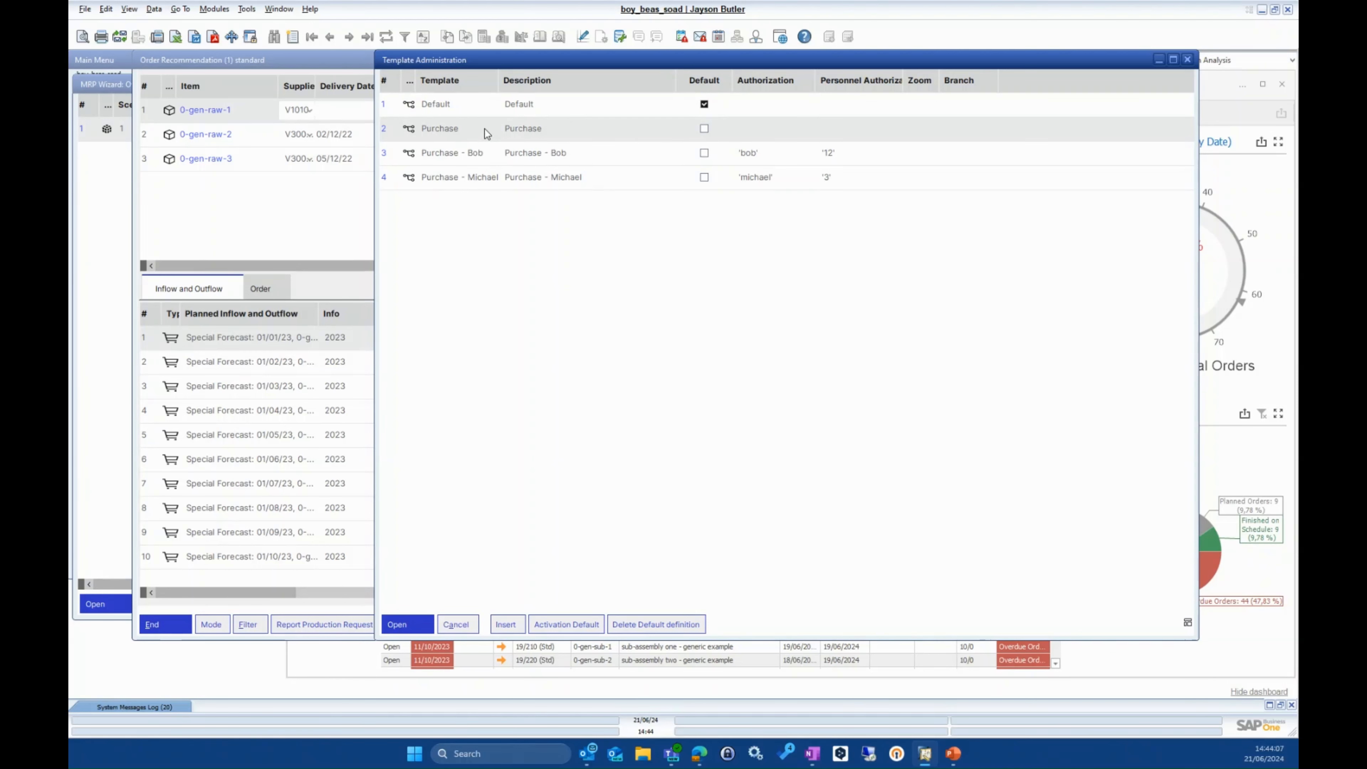
pyautogui.doubleClick(798, 129)
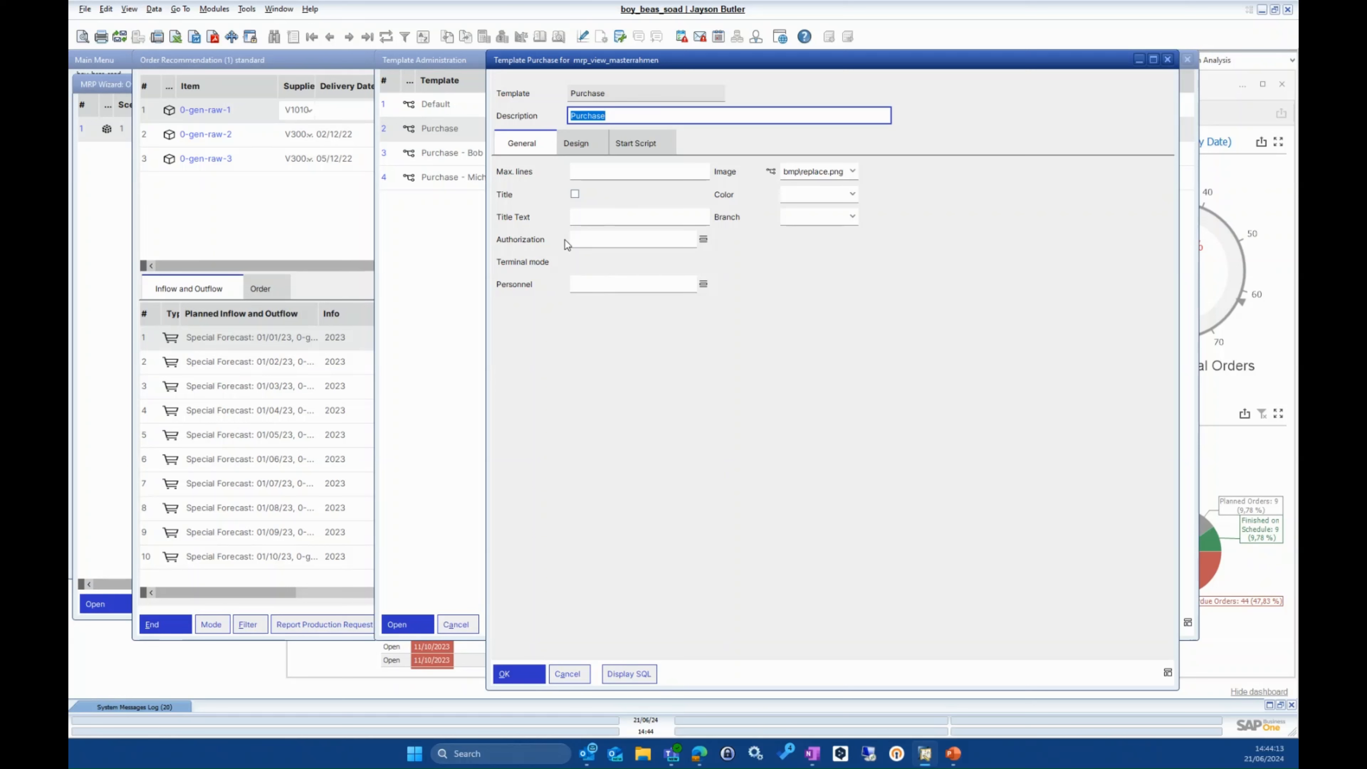
pyautogui.click(580, 143)
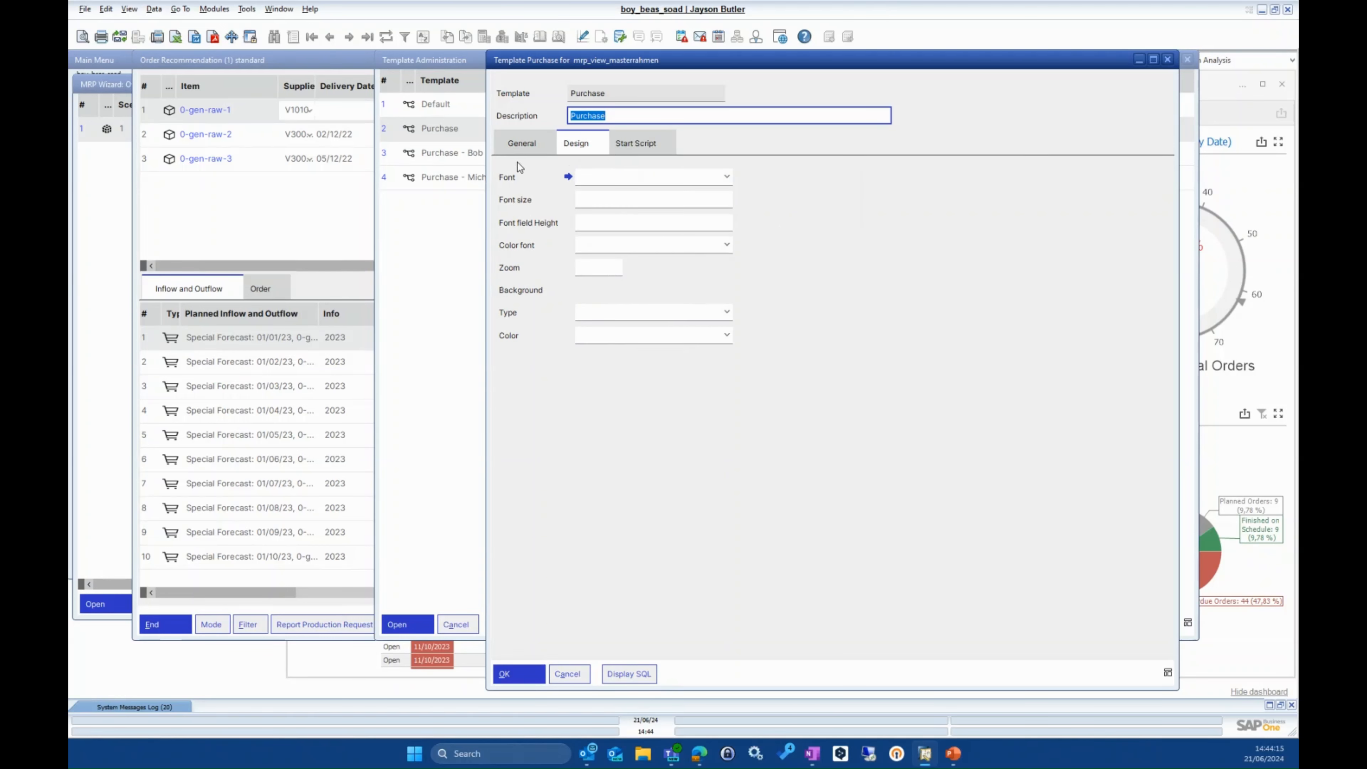
pyautogui.click(626, 145)
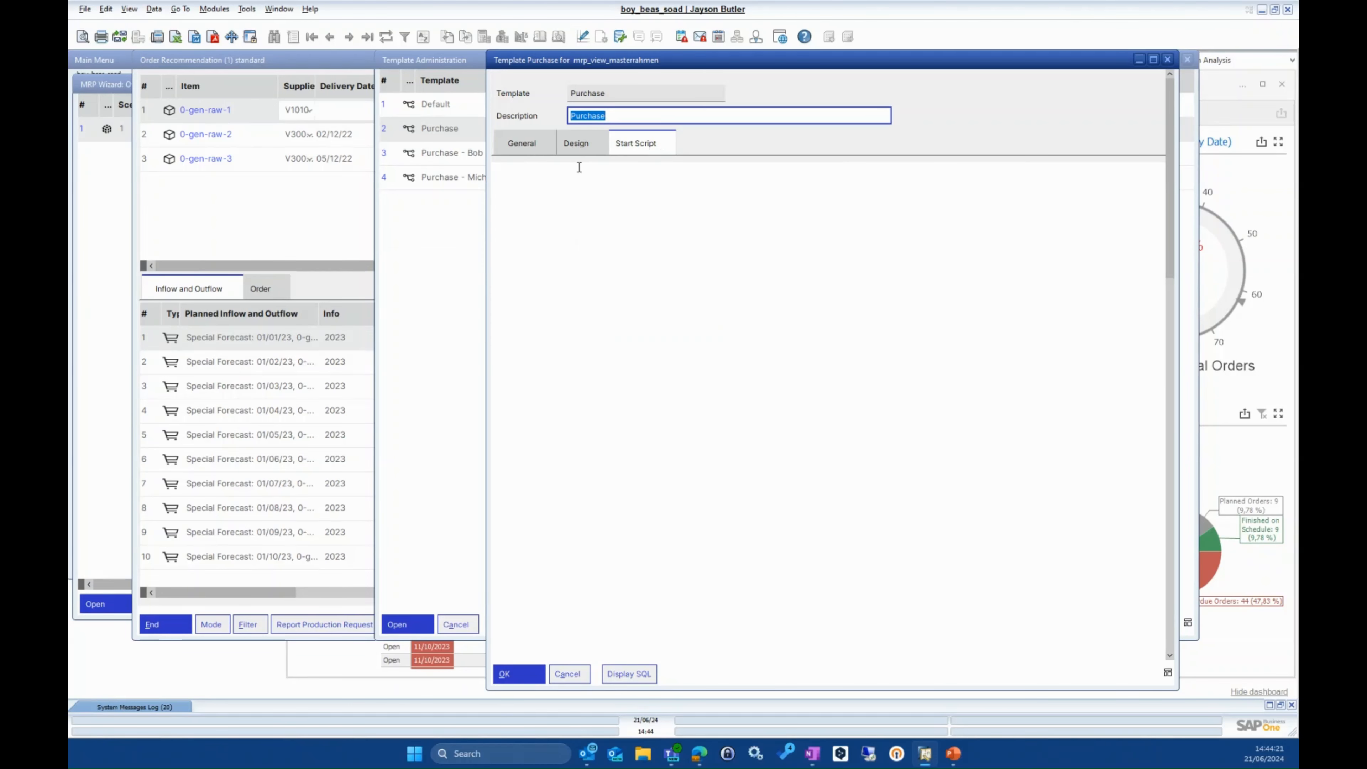
pyautogui.click(578, 148)
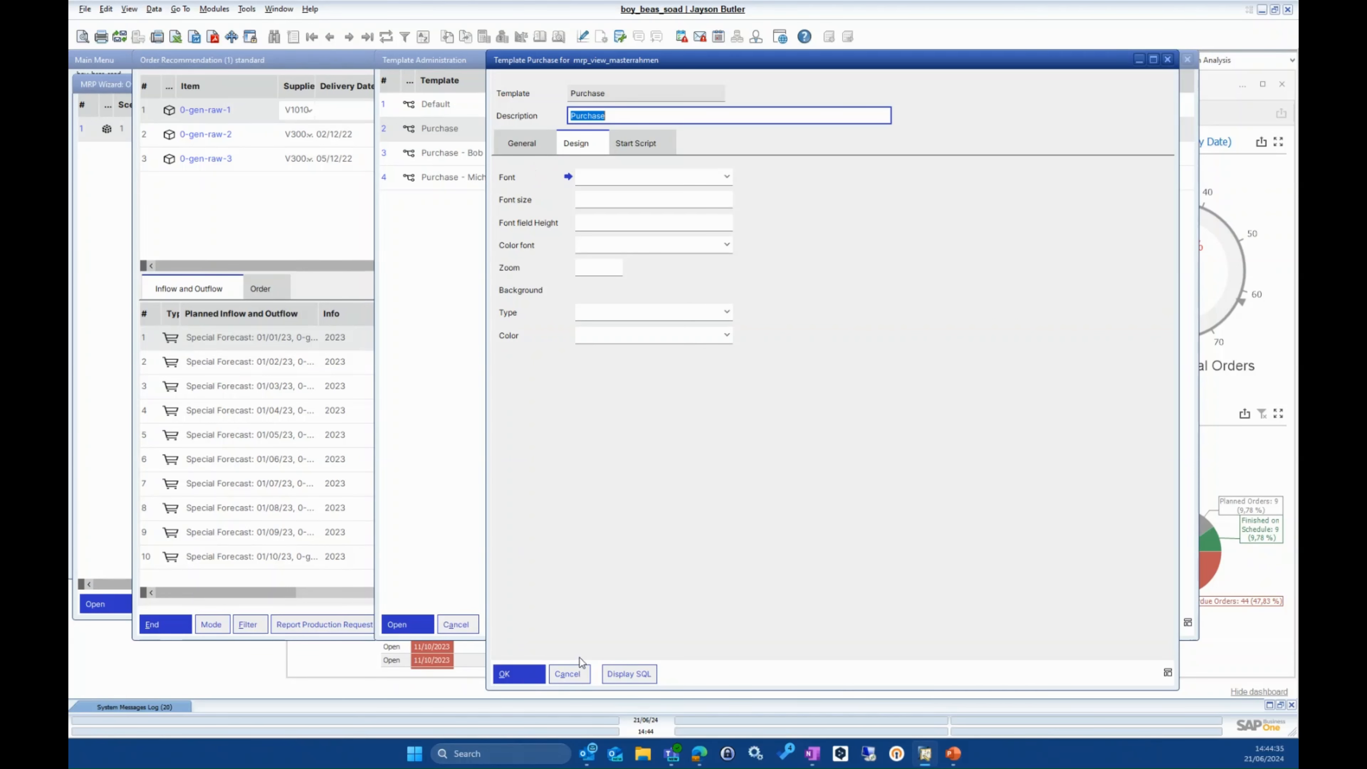
pyautogui.click(568, 674)
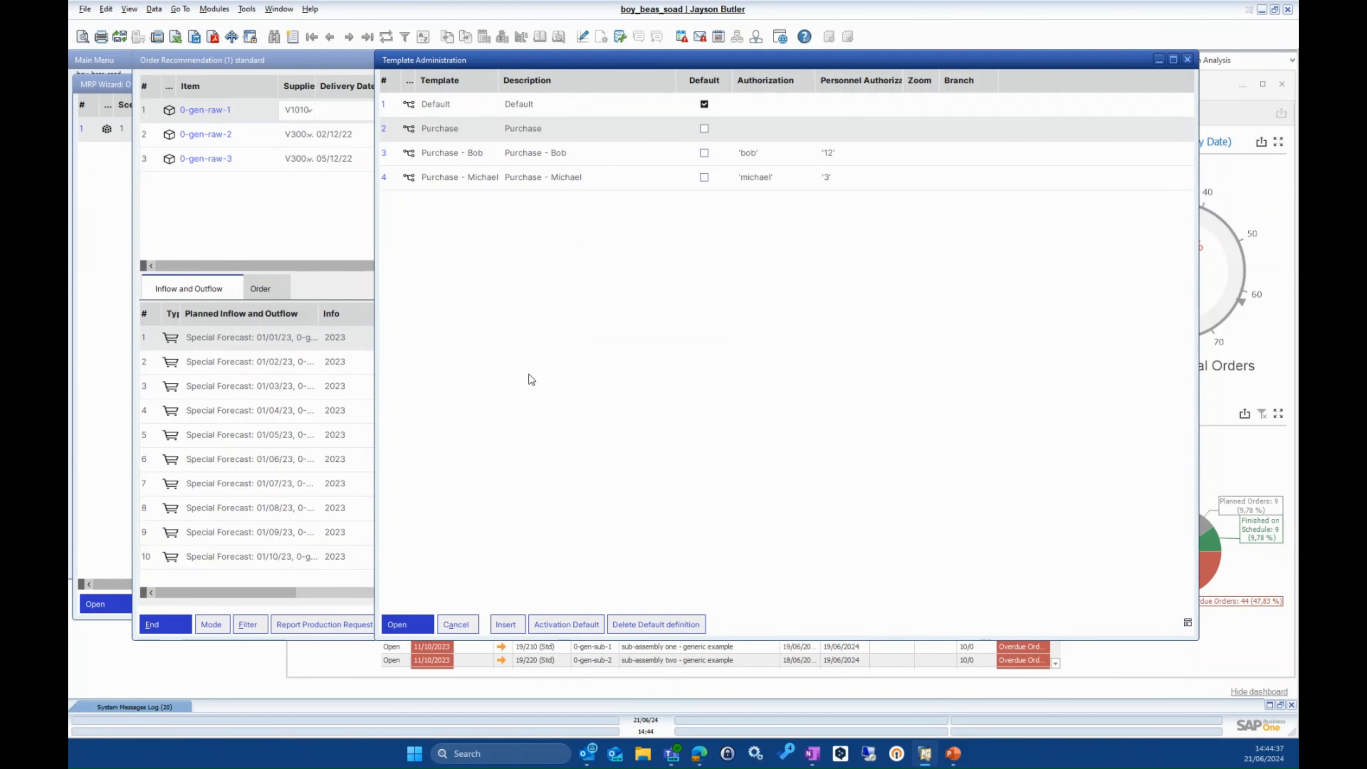
# - Open the first user-specific Purchase template, review its Authorization and Personnel selections, and close it without changes
pyautogui.doubleClick(453, 155)
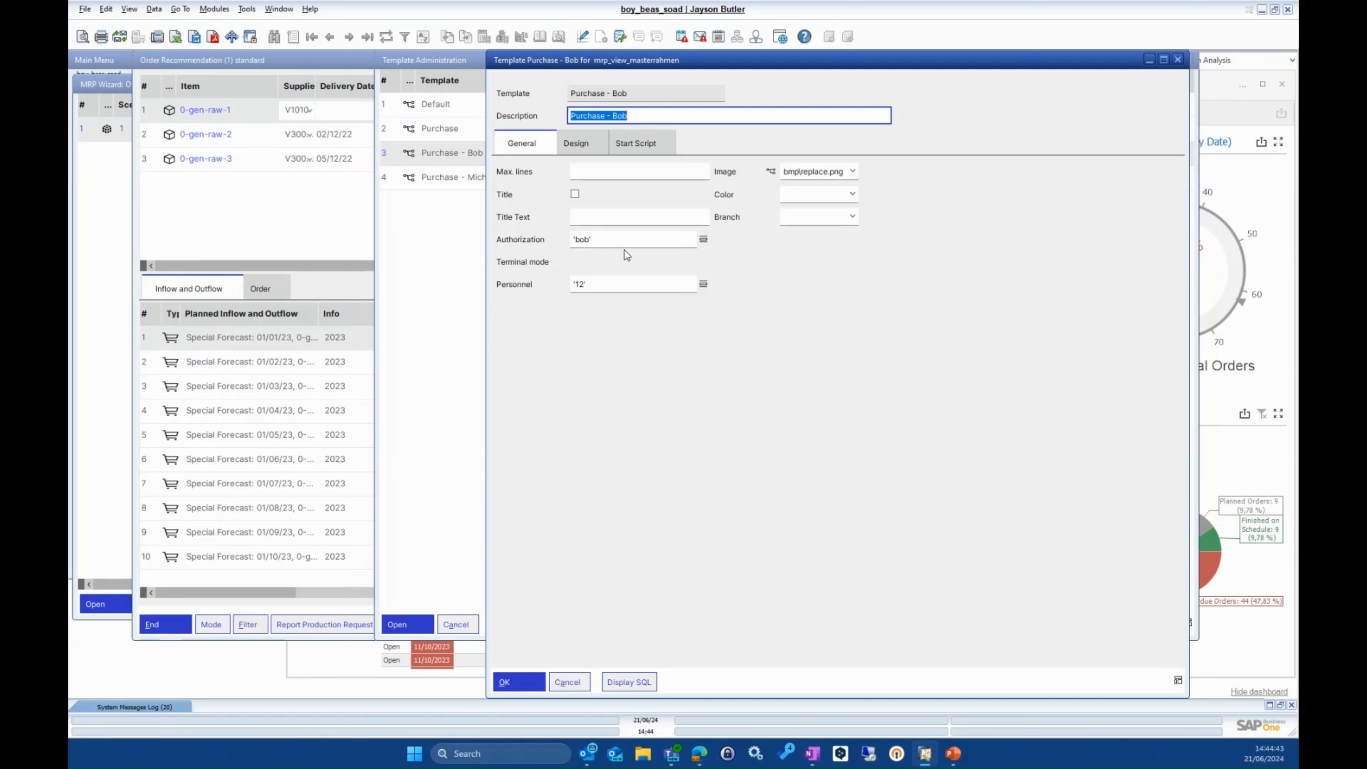
pyautogui.click(704, 240)
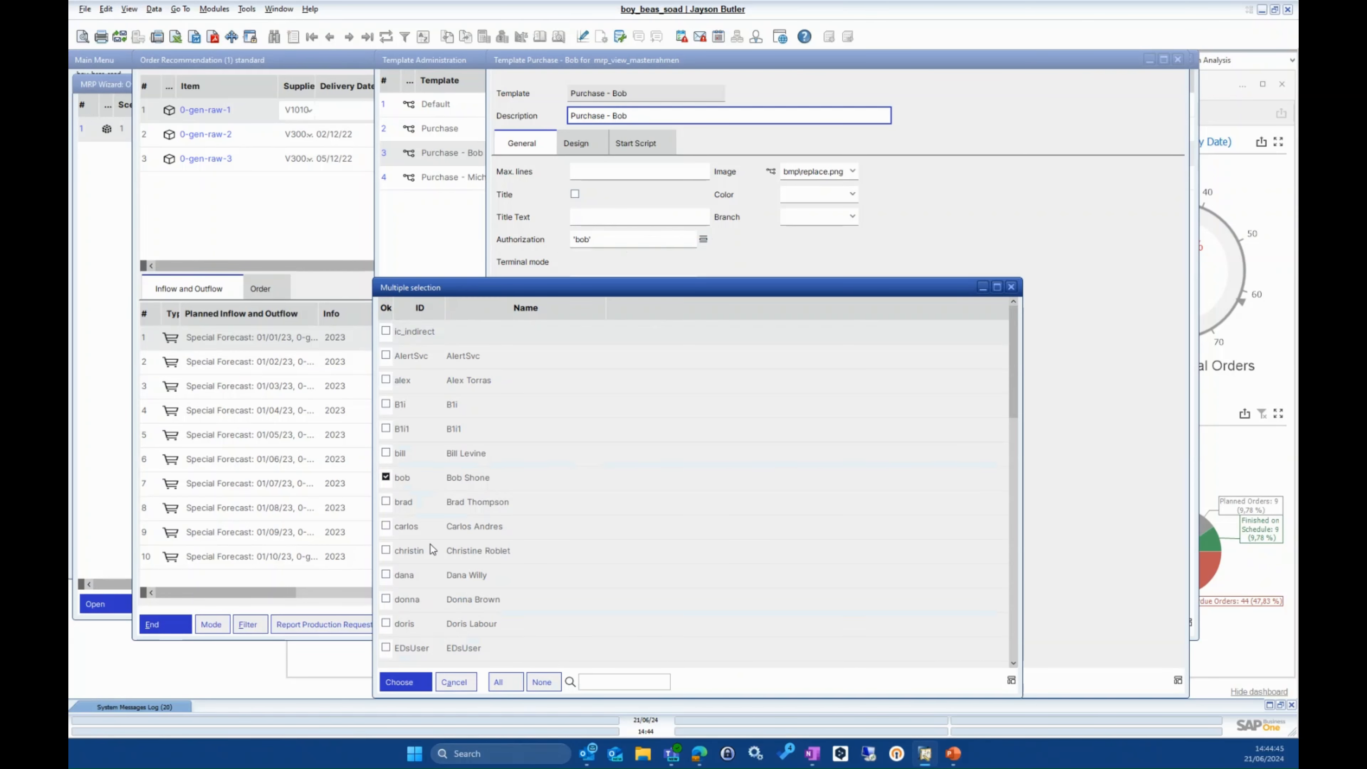
pyautogui.scroll(-5, 401, 531)
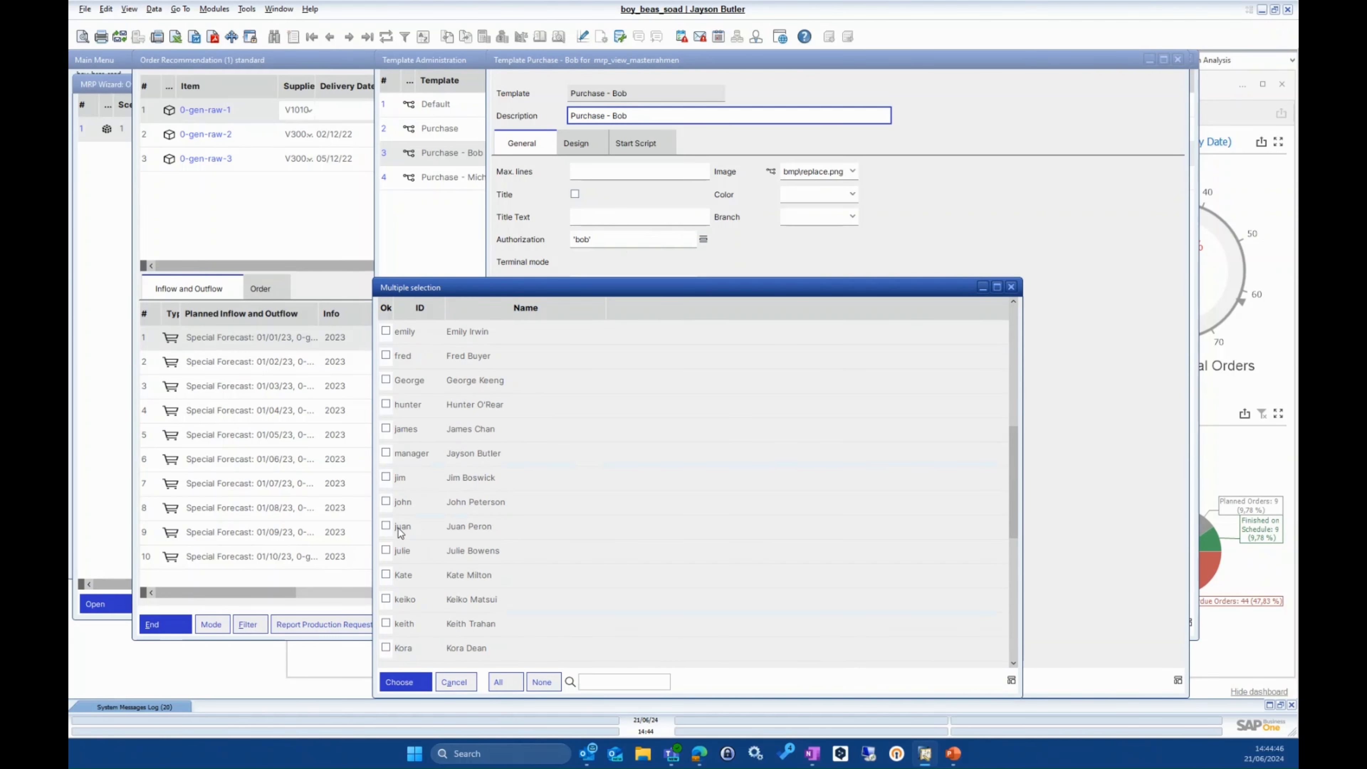
pyautogui.click(1011, 287)
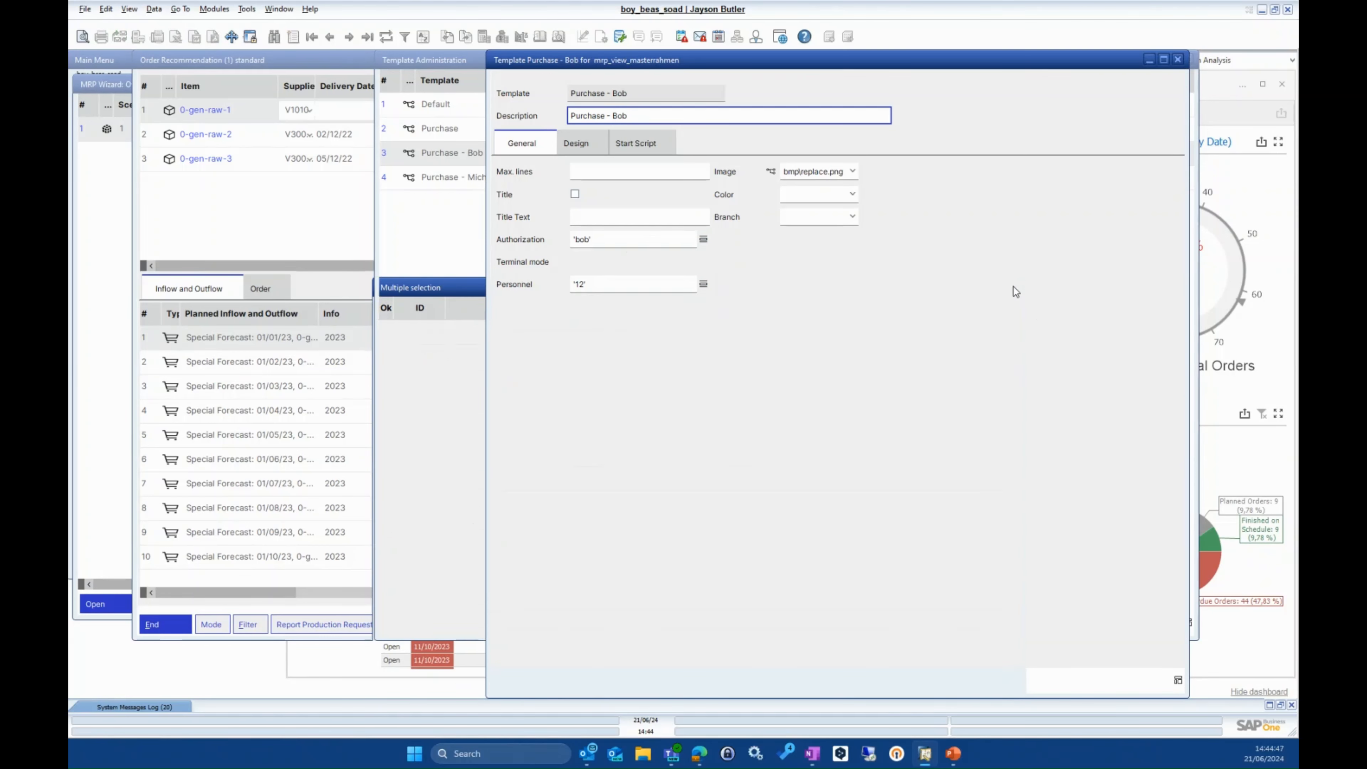
pyautogui.click(703, 284)
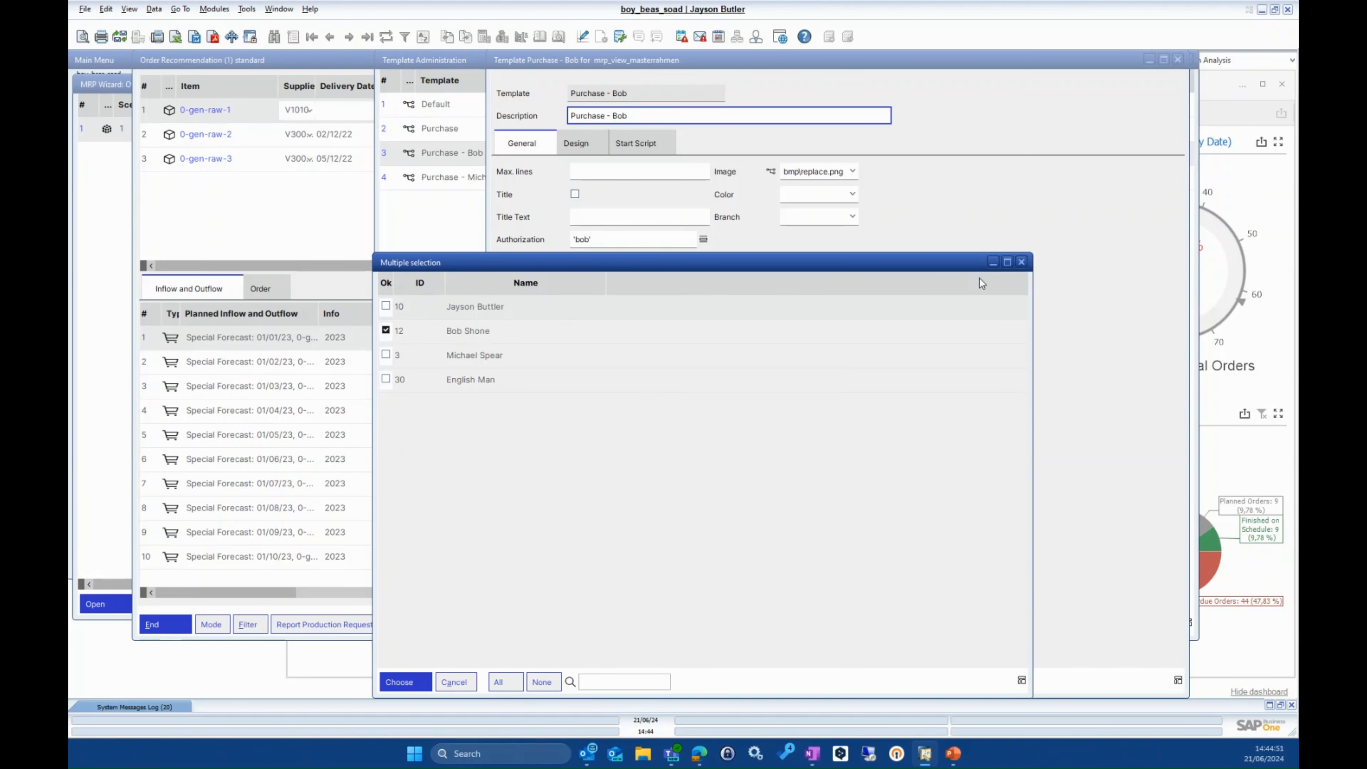
pyautogui.click(1019, 262)
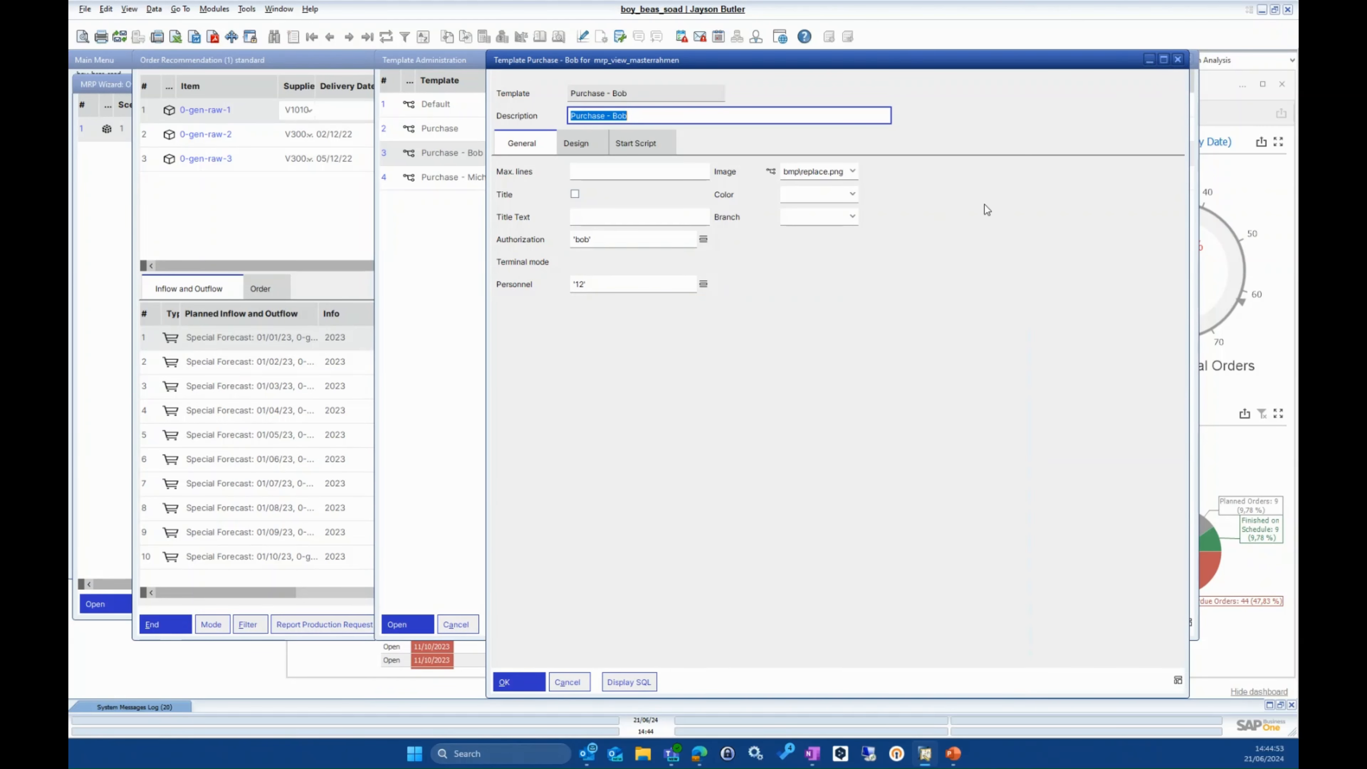
pyautogui.press('Return')
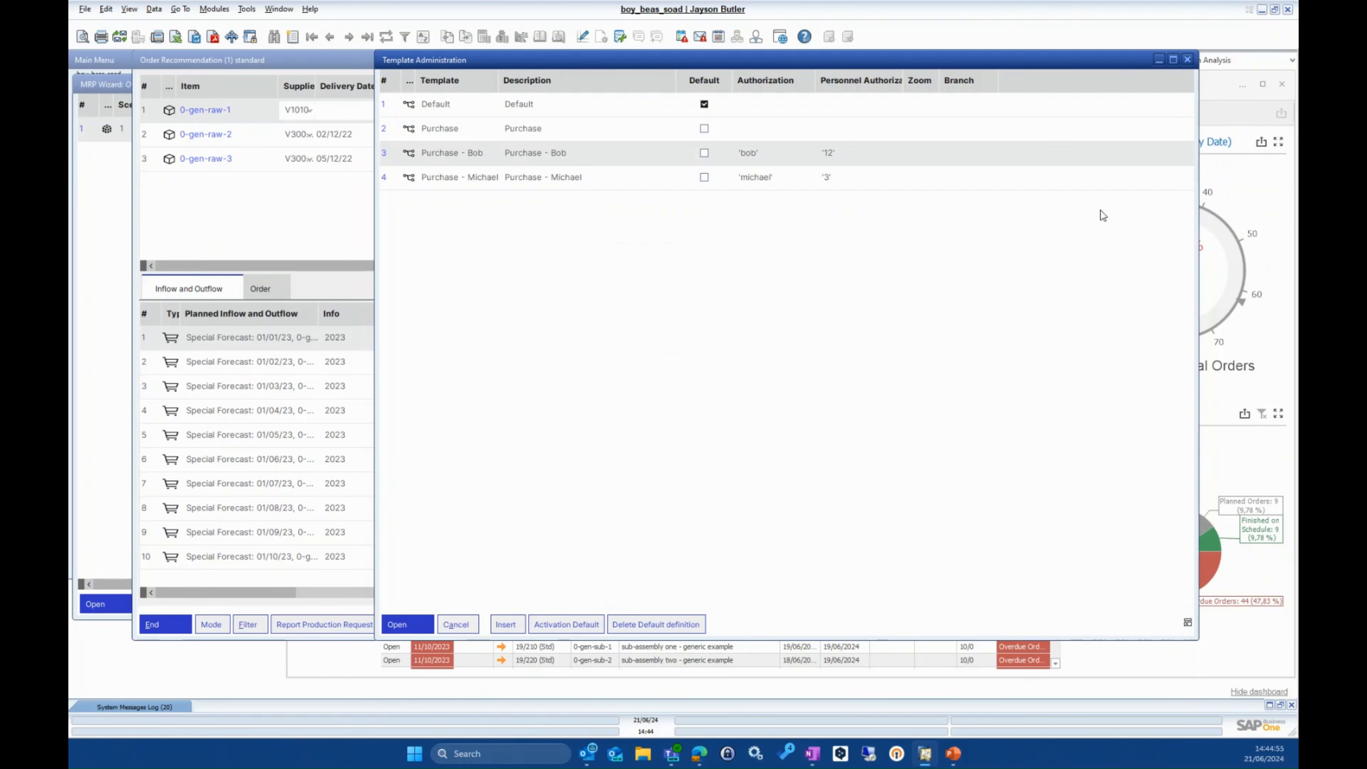
# - Close the template administration and apply the Purchase template to the order recommendation
pyautogui.click(1188, 62)
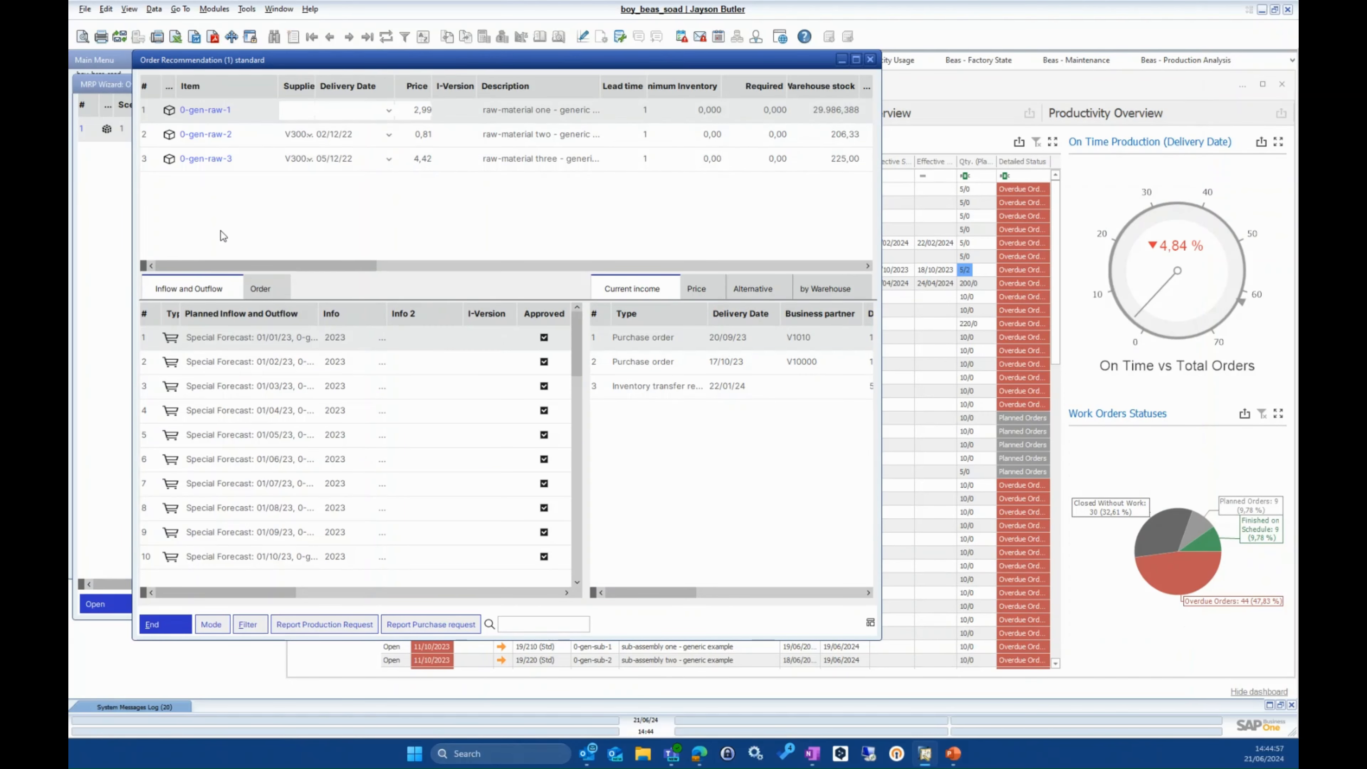
pyautogui.click(871, 623)
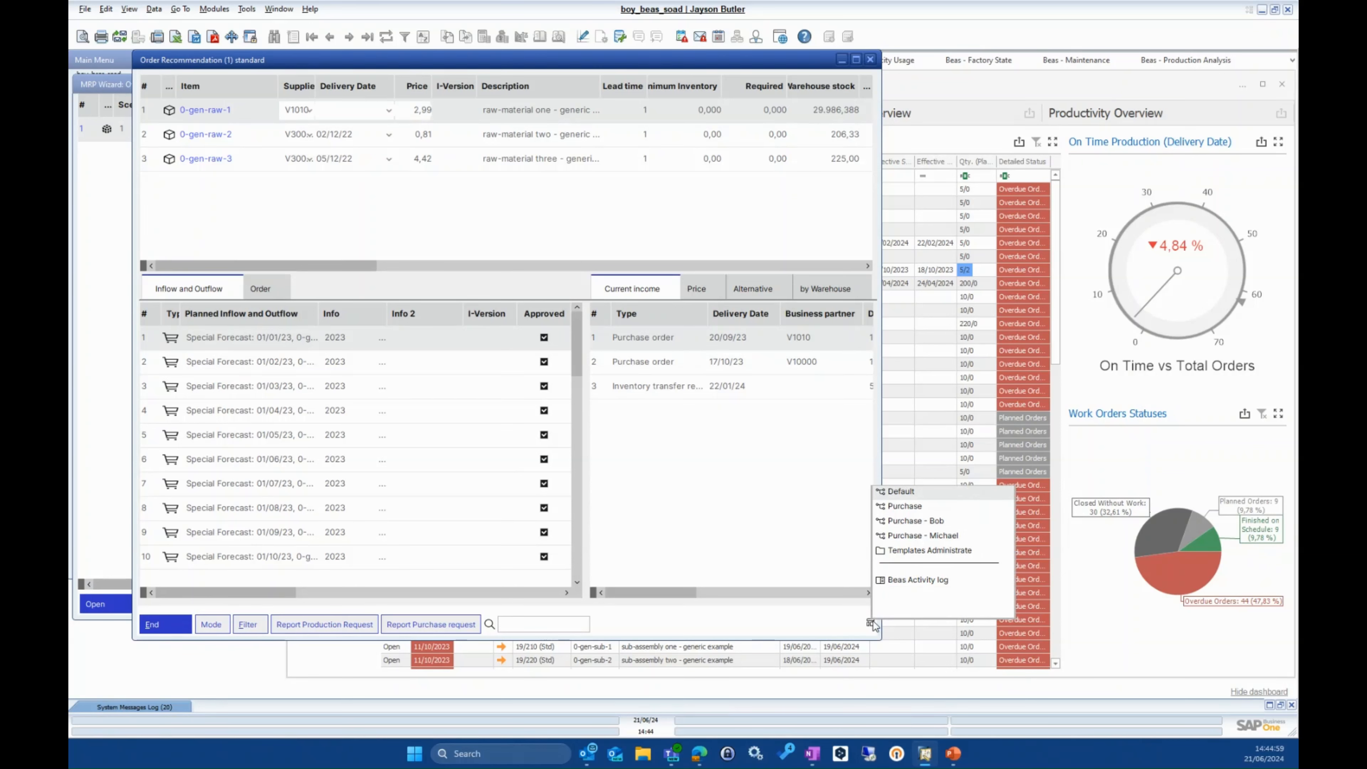
pyautogui.click(905, 507)
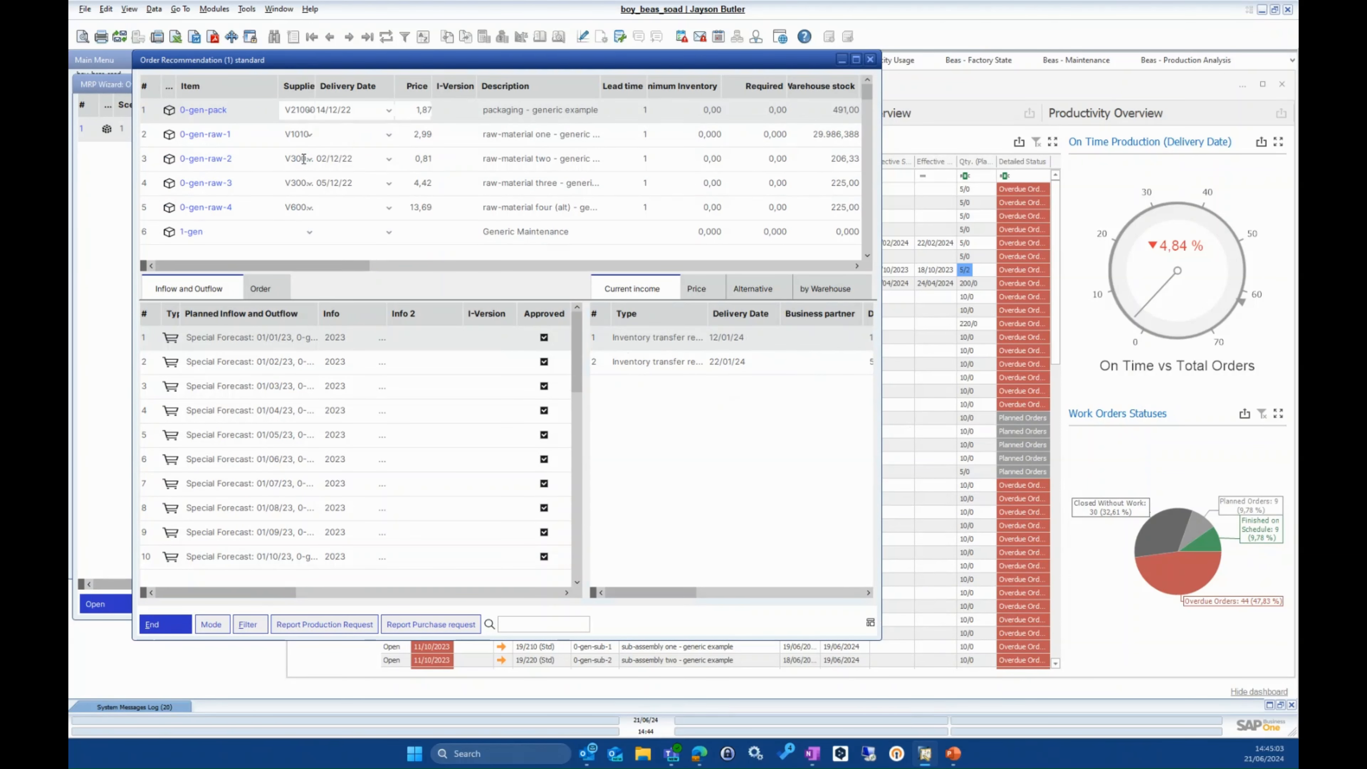
# - Review the visible and changeable columns in the item list's window settings, and close the settings
pyautogui.rightClick(233, 88)
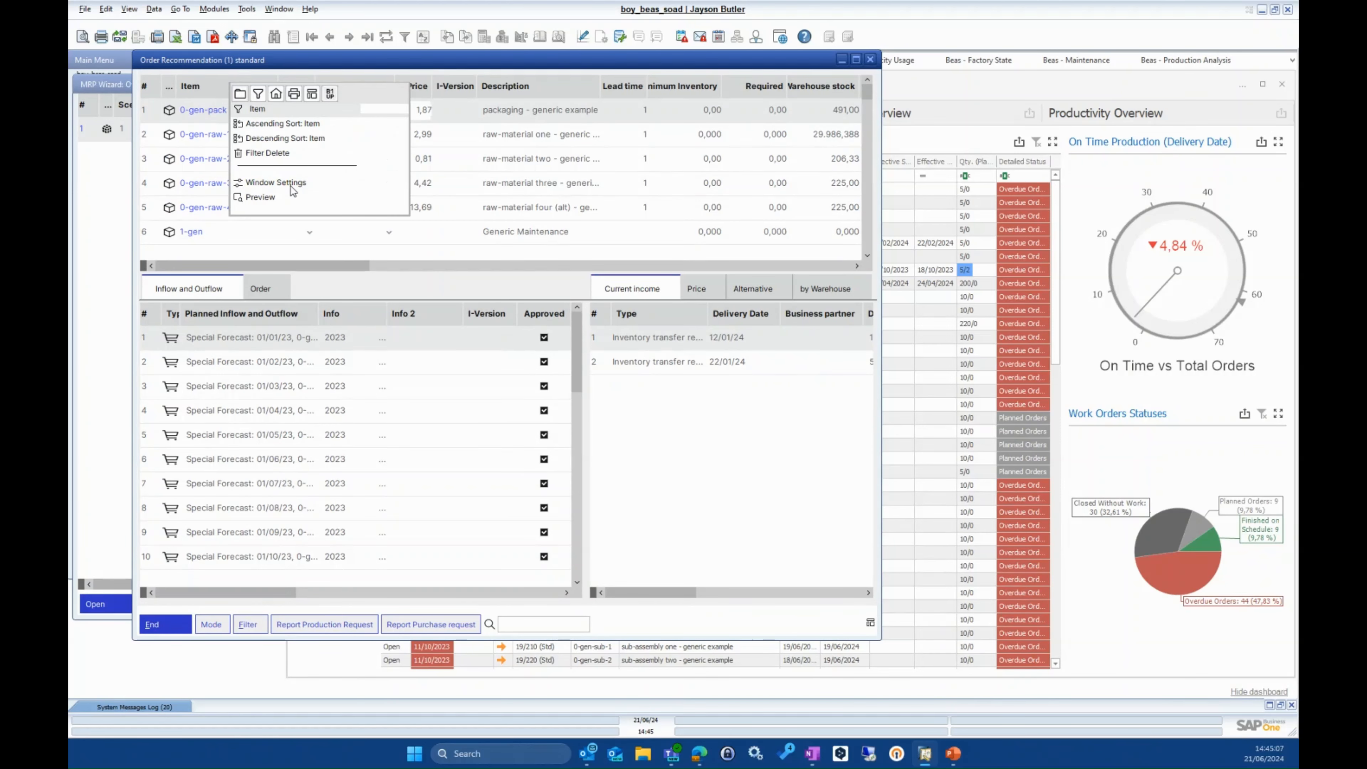
pyautogui.click(276, 183)
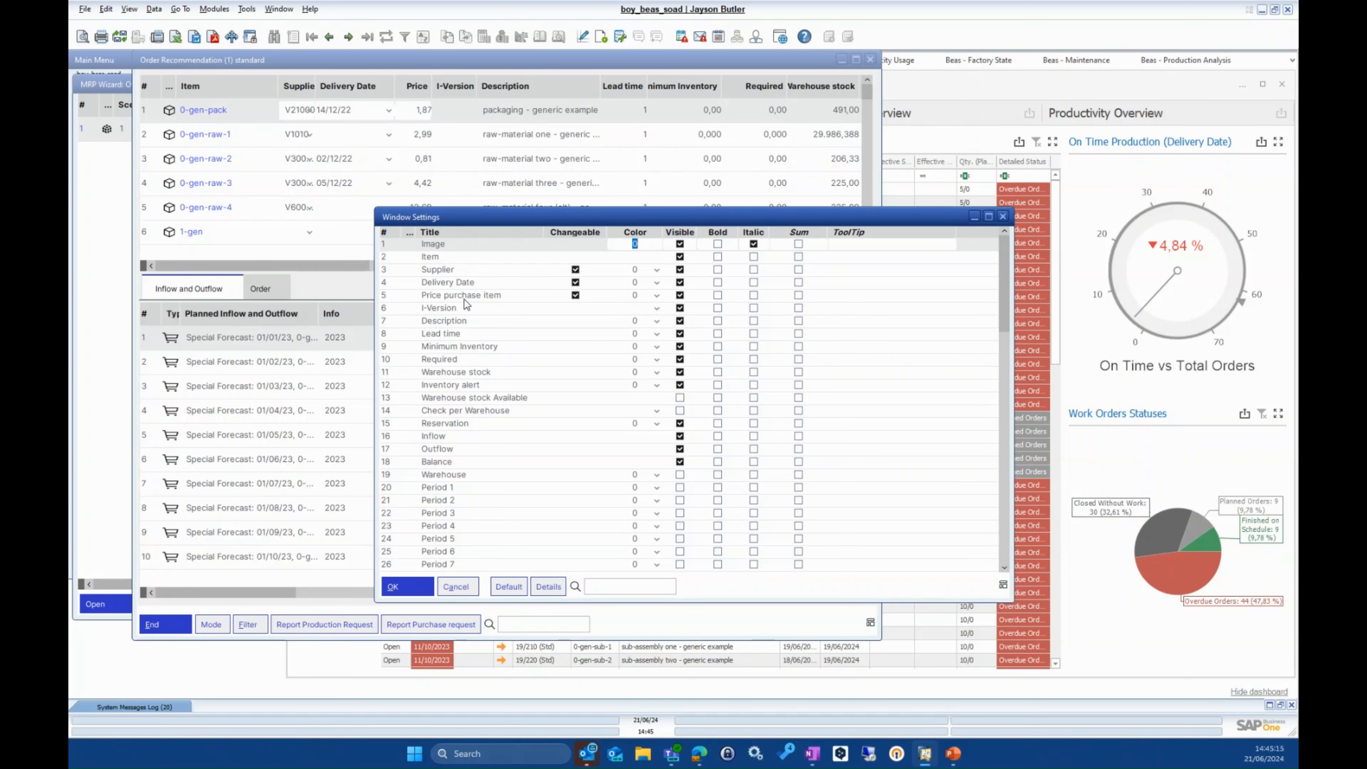
pyautogui.click(1003, 218)
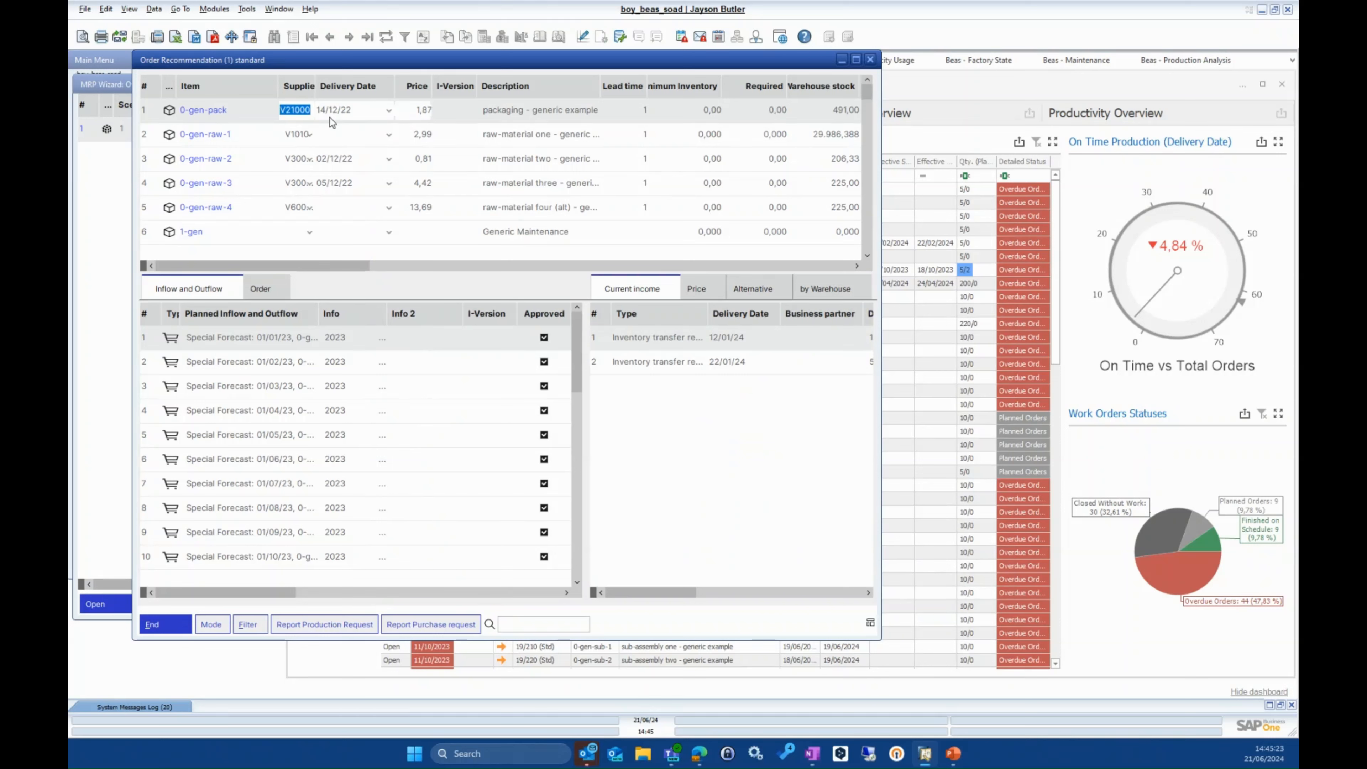
# - Compare the order recommendation under the Default template, and switch back to the Purchase template
pyautogui.click(871, 624)
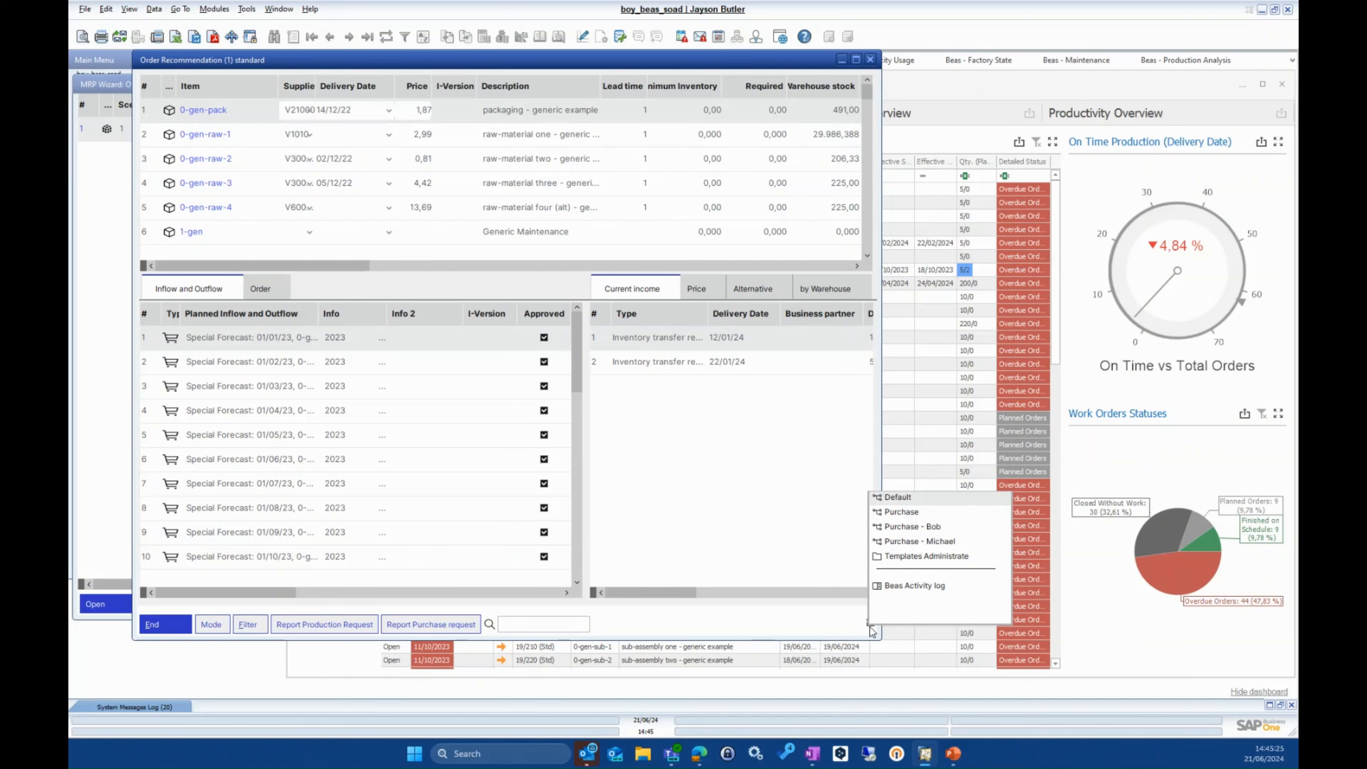
pyautogui.click(896, 512)
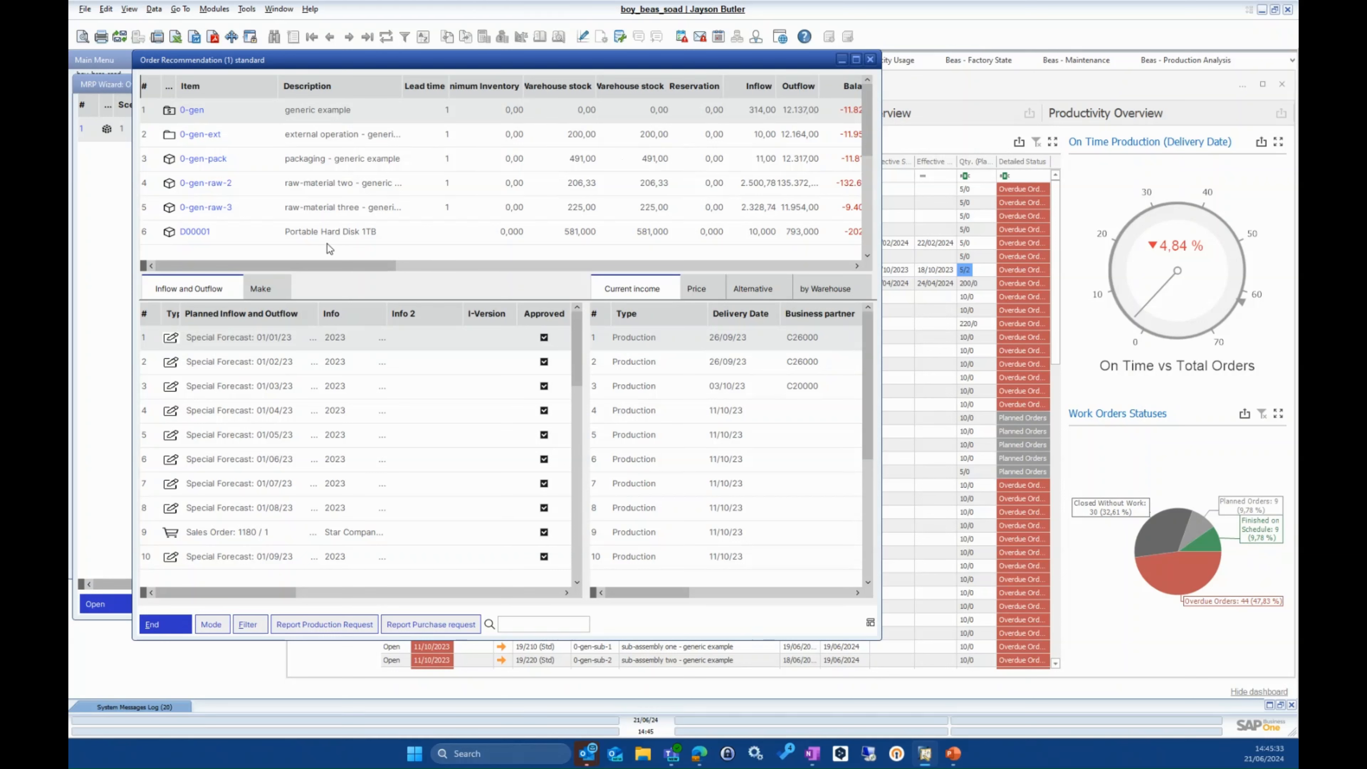
pyautogui.moveTo(280, 266)
pyautogui.mouseDown()
pyautogui.moveTo(673, 271)
pyautogui.moveTo(415, 246)
pyautogui.moveTo(276, 266)
pyautogui.mouseUp()
pyautogui.click(870, 621)
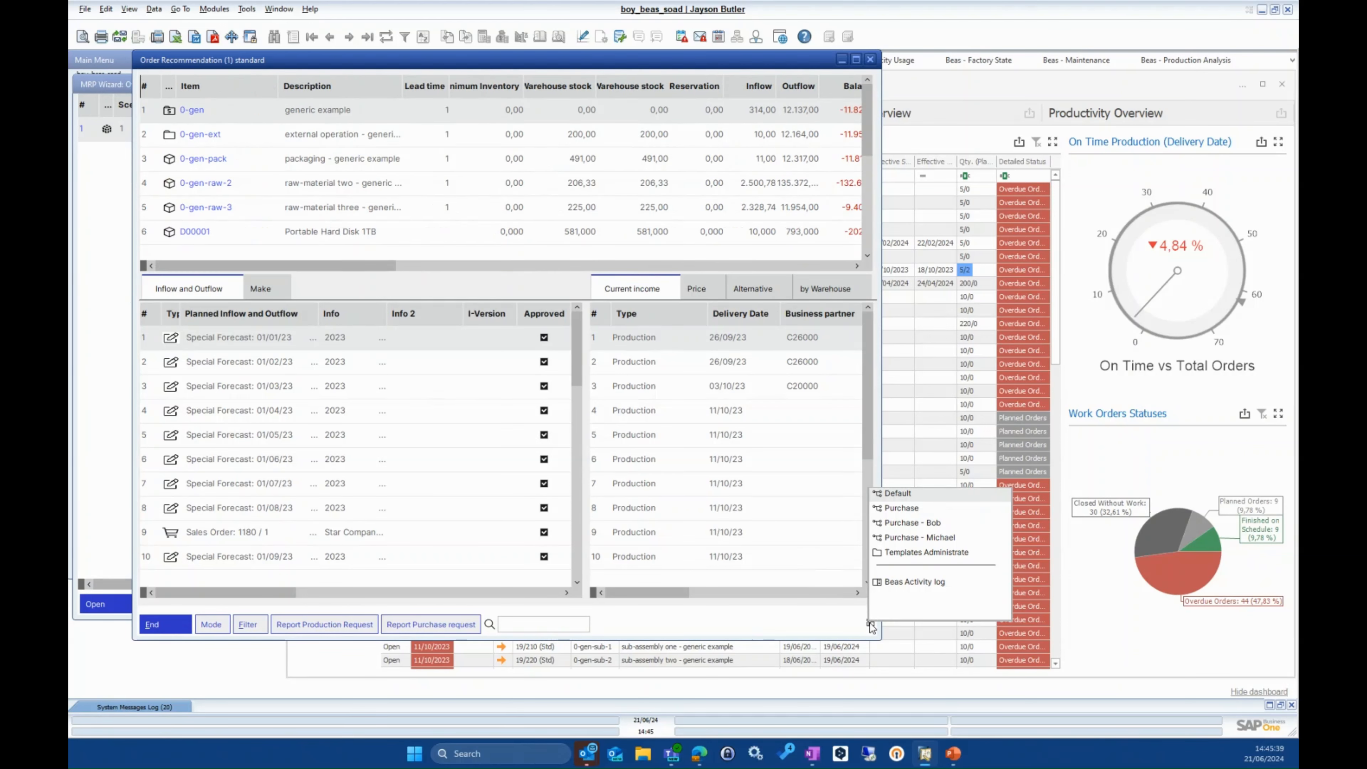
pyautogui.click(899, 518)
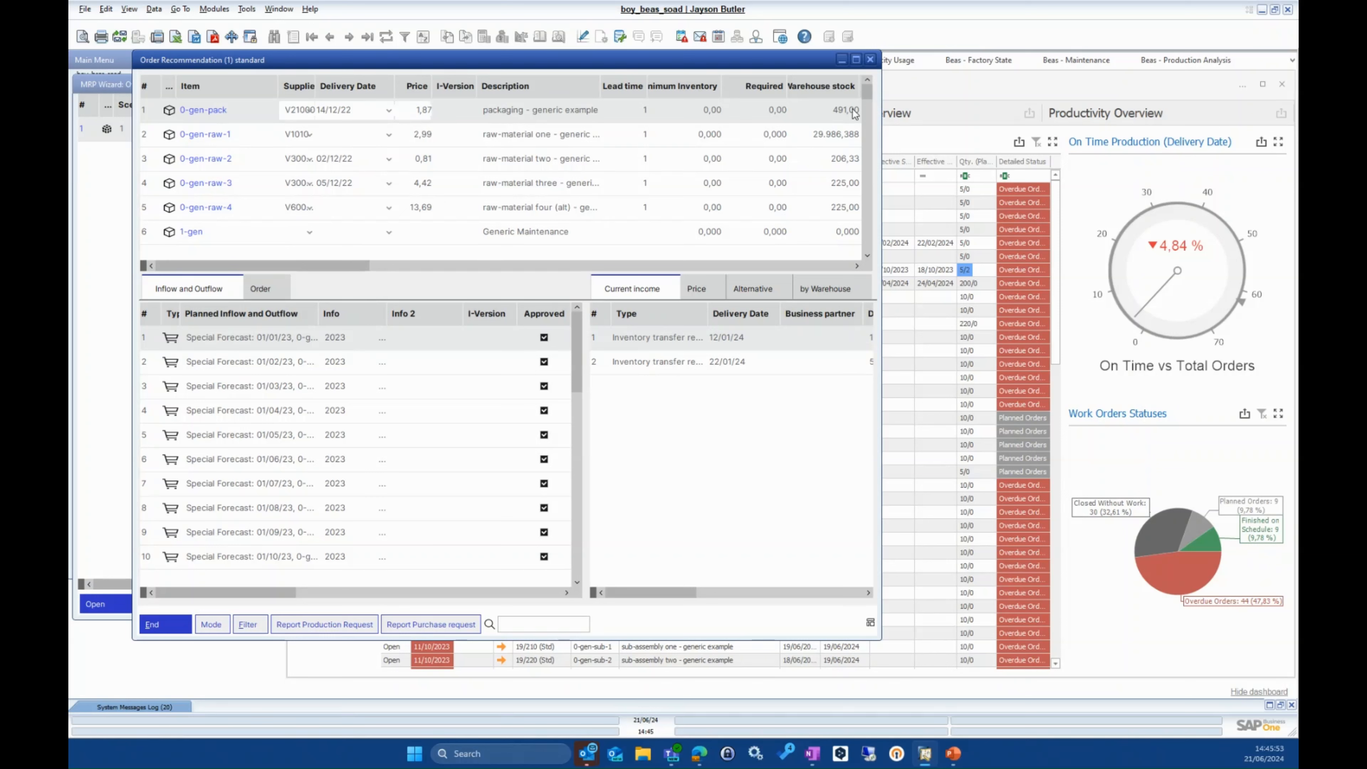
# - Apply the first user-specific Purchase template to the order recommendation, followed by the second user-specific Purchase template
pyautogui.click(870, 625)
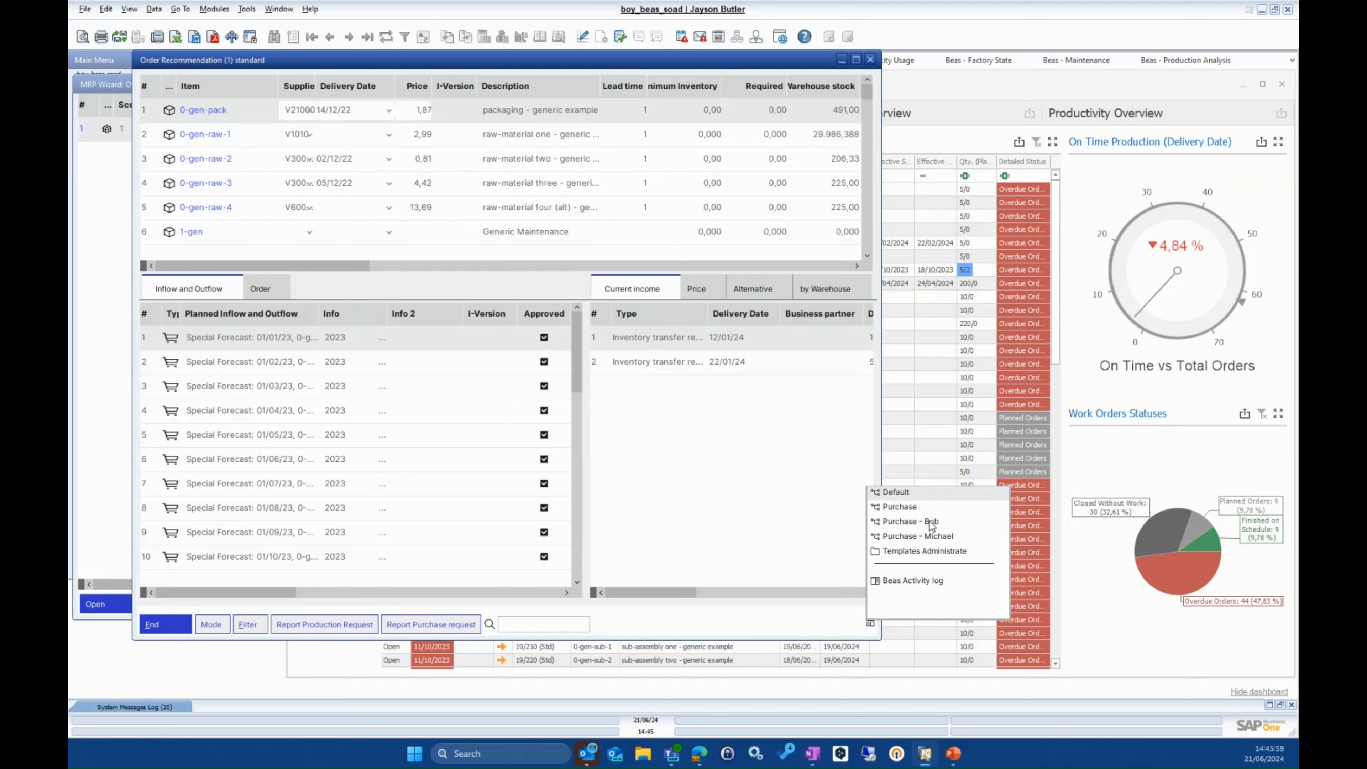
pyautogui.click(902, 522)
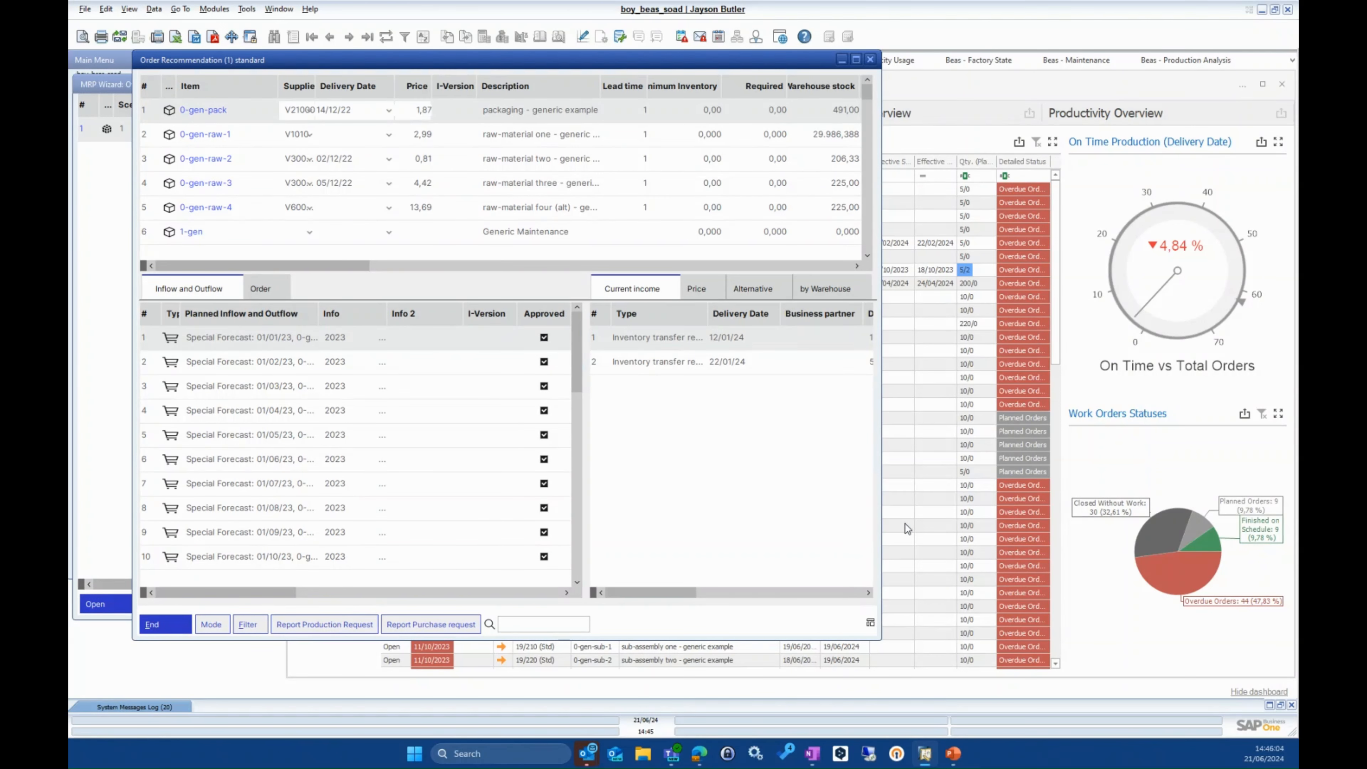
pyautogui.click(871, 623)
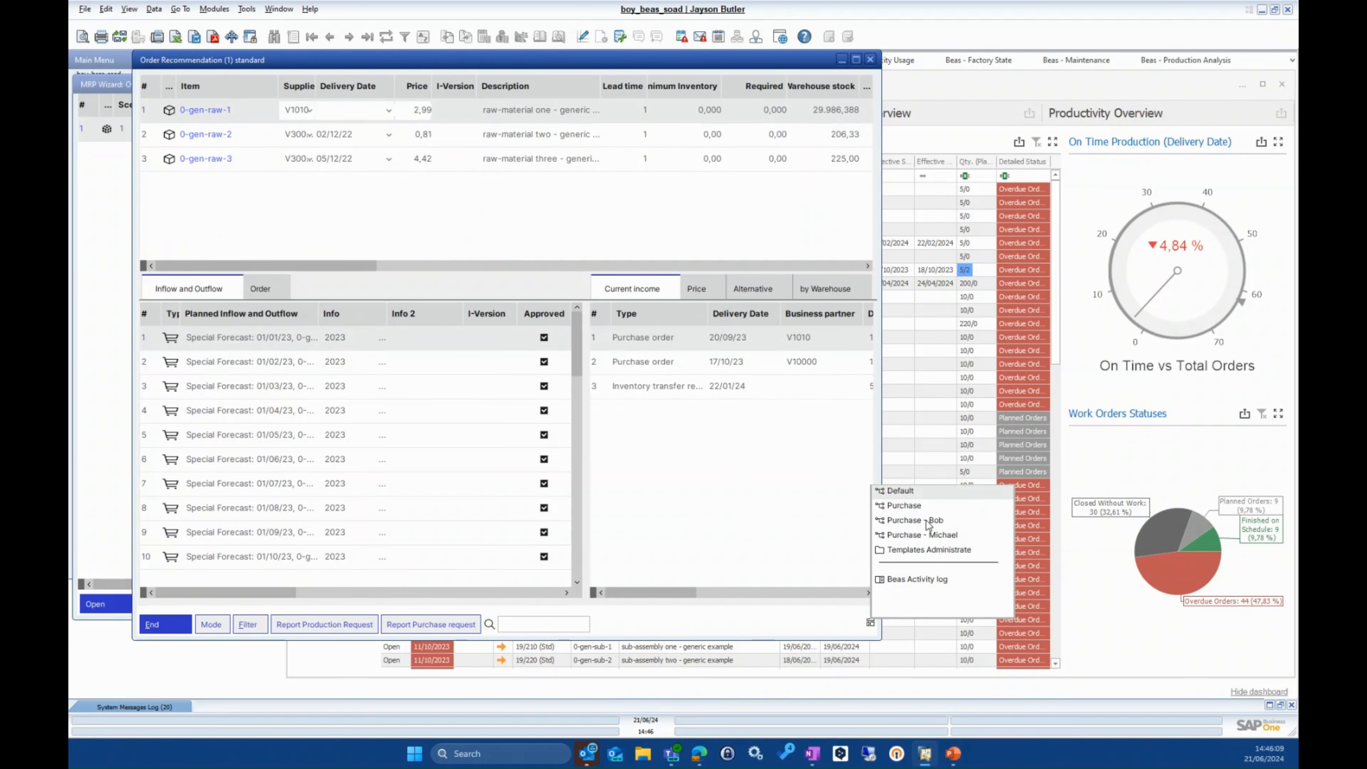
pyautogui.click(927, 521)
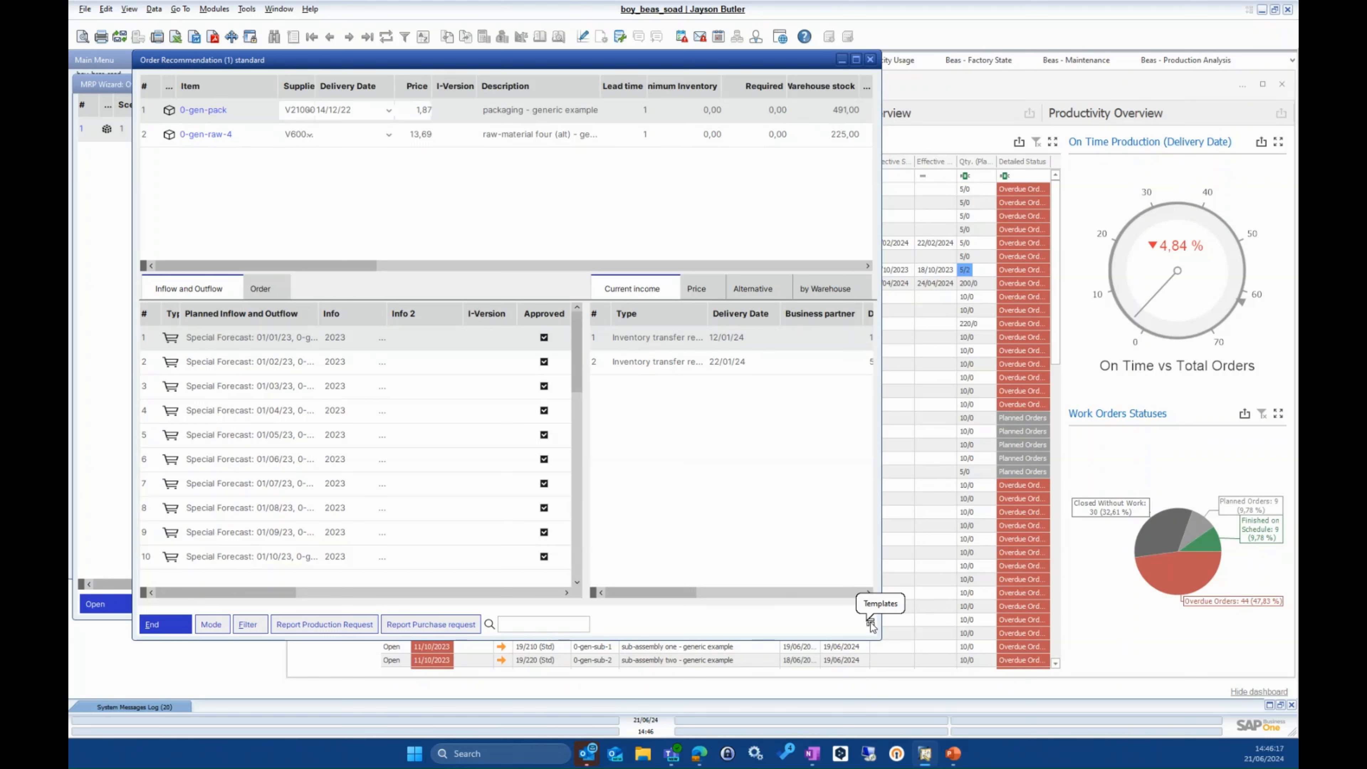
# - Open the item master data of 0-gen-pack, check its assigned employee, and cancel out of it
pyautogui.click(195, 111)
pyautogui.click(196, 110)
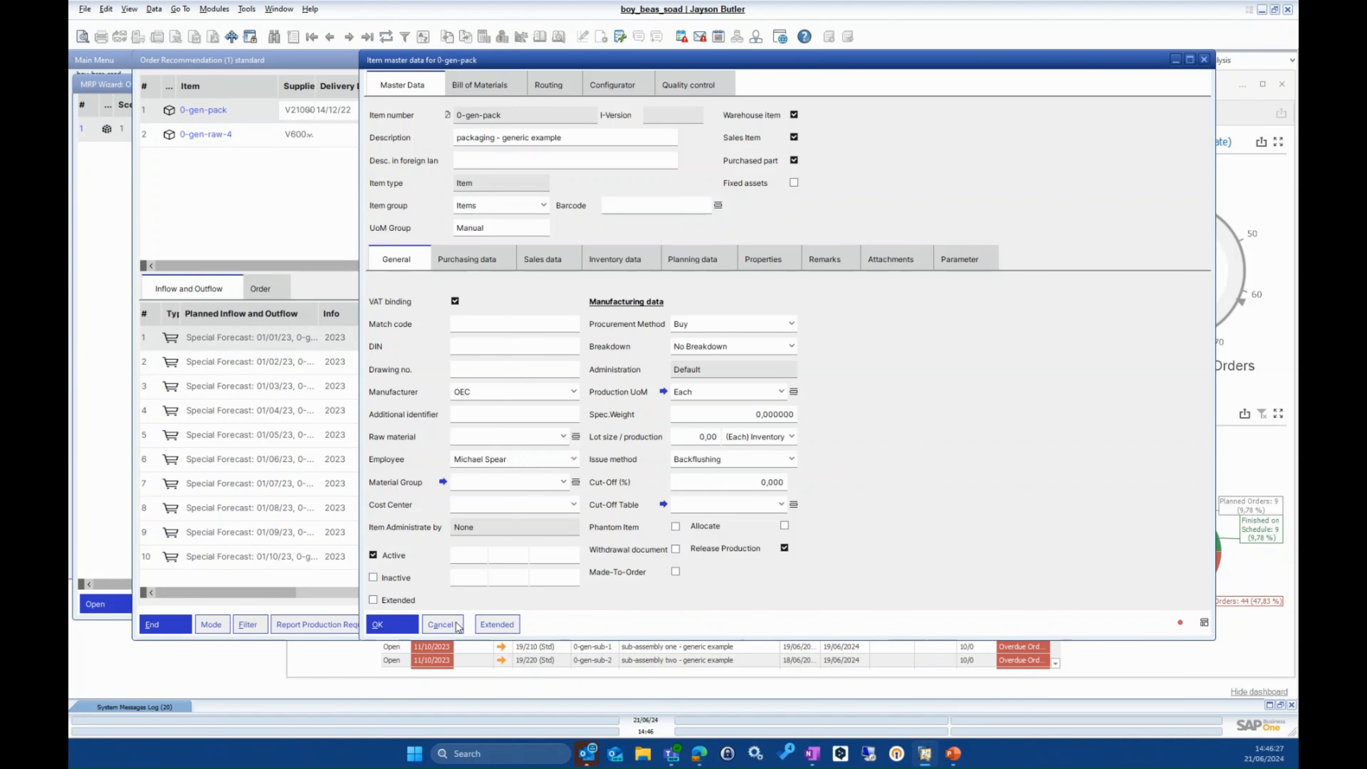
pyautogui.click(441, 625)
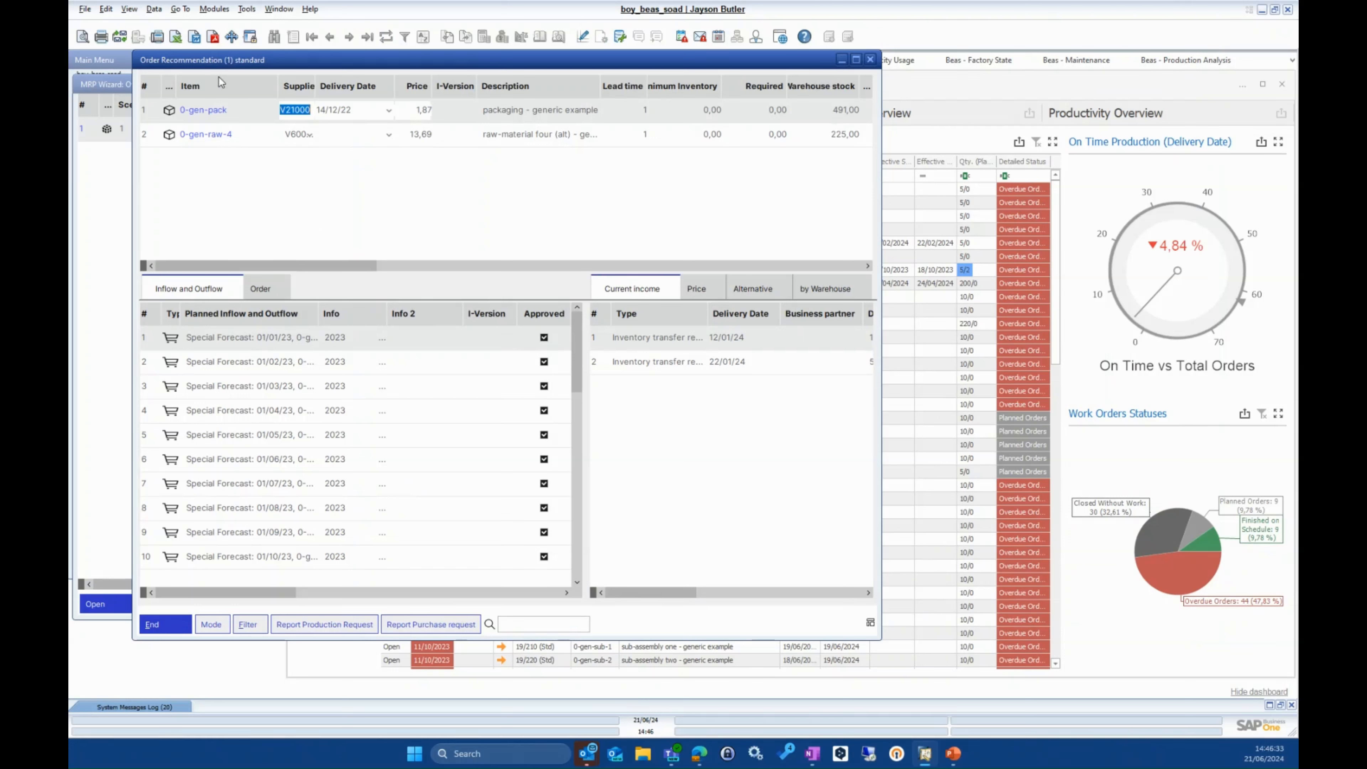
# - Look through the full column list in the window settings under the second user-specific template, and cancel the settings
pyautogui.rightClick(221, 89)
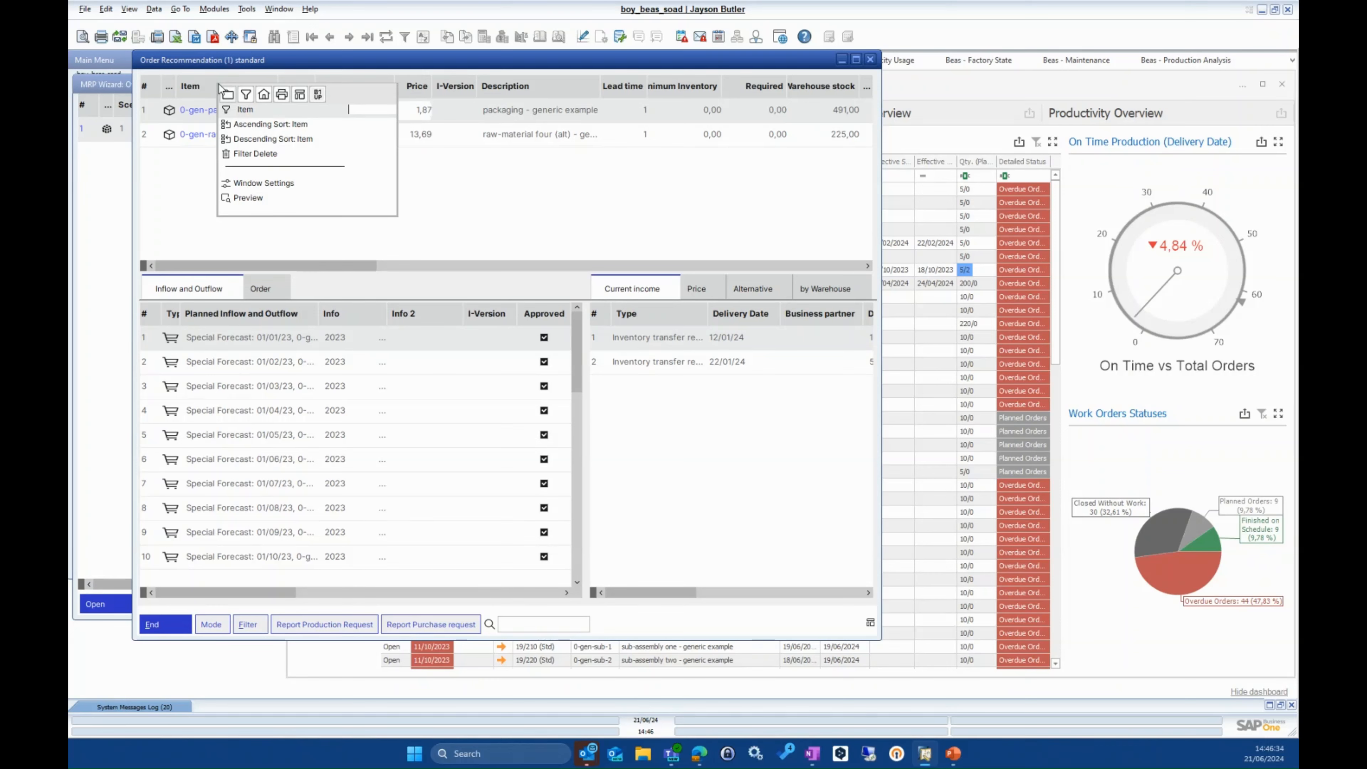
pyautogui.click(256, 192)
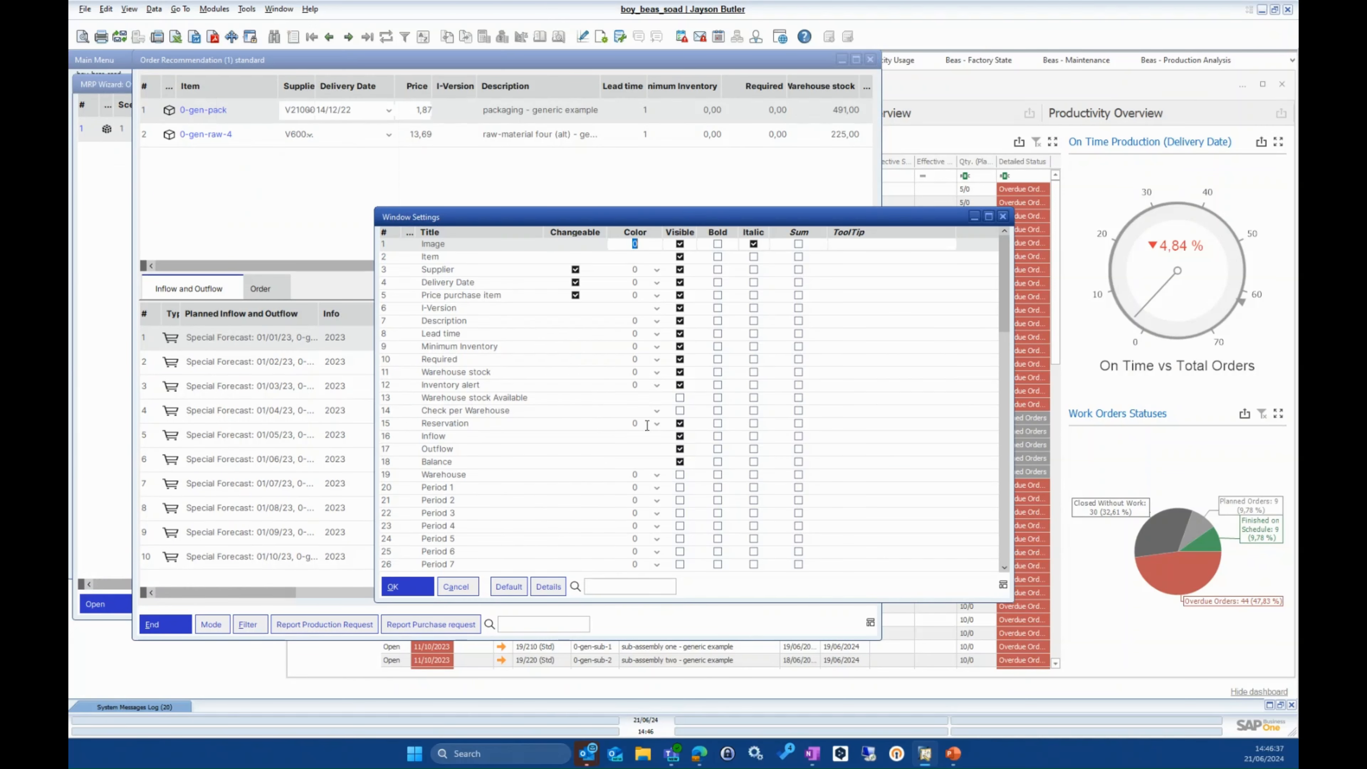
pyautogui.scroll(-1, 533, 428)
pyautogui.scroll(-20, 534, 428)
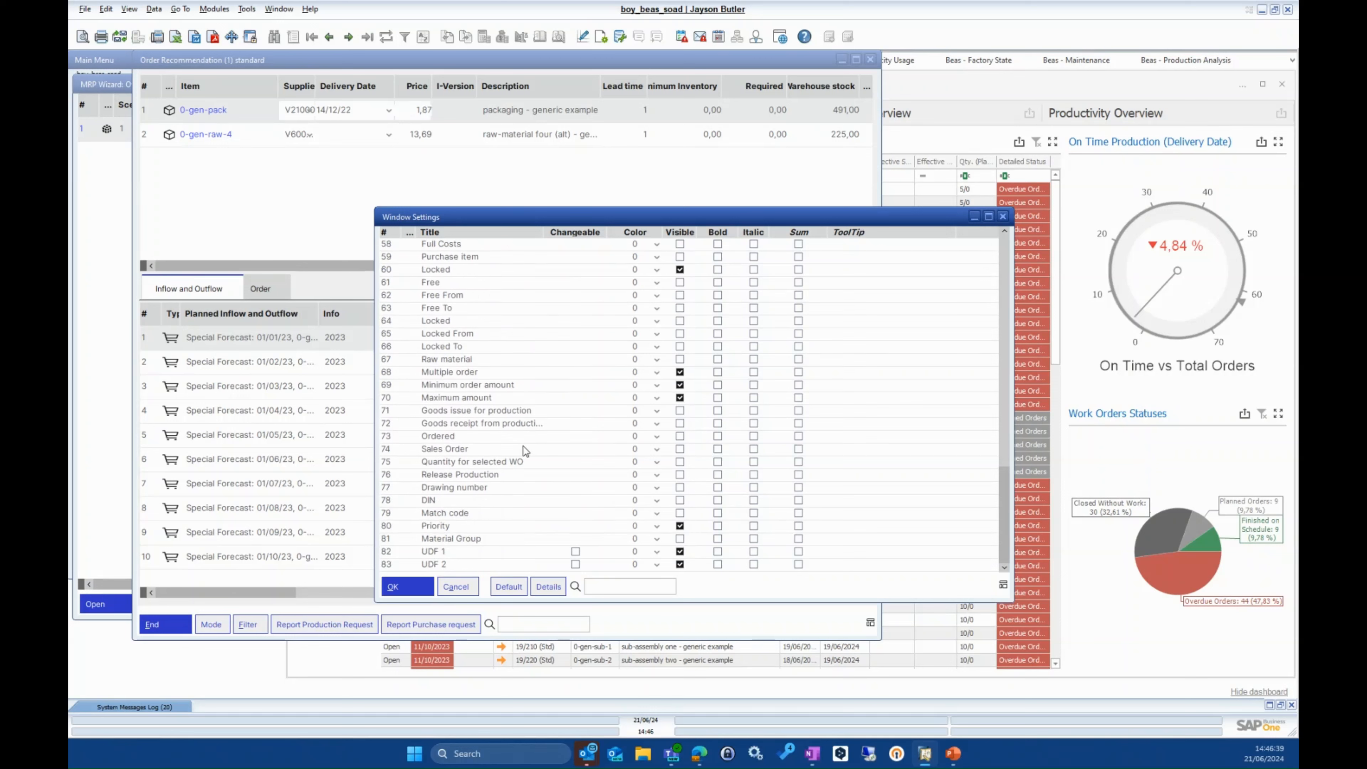
pyautogui.click(456, 589)
# - Open the template administration to view the list of order recommendation templates, and cancel it
pyautogui.click(870, 622)
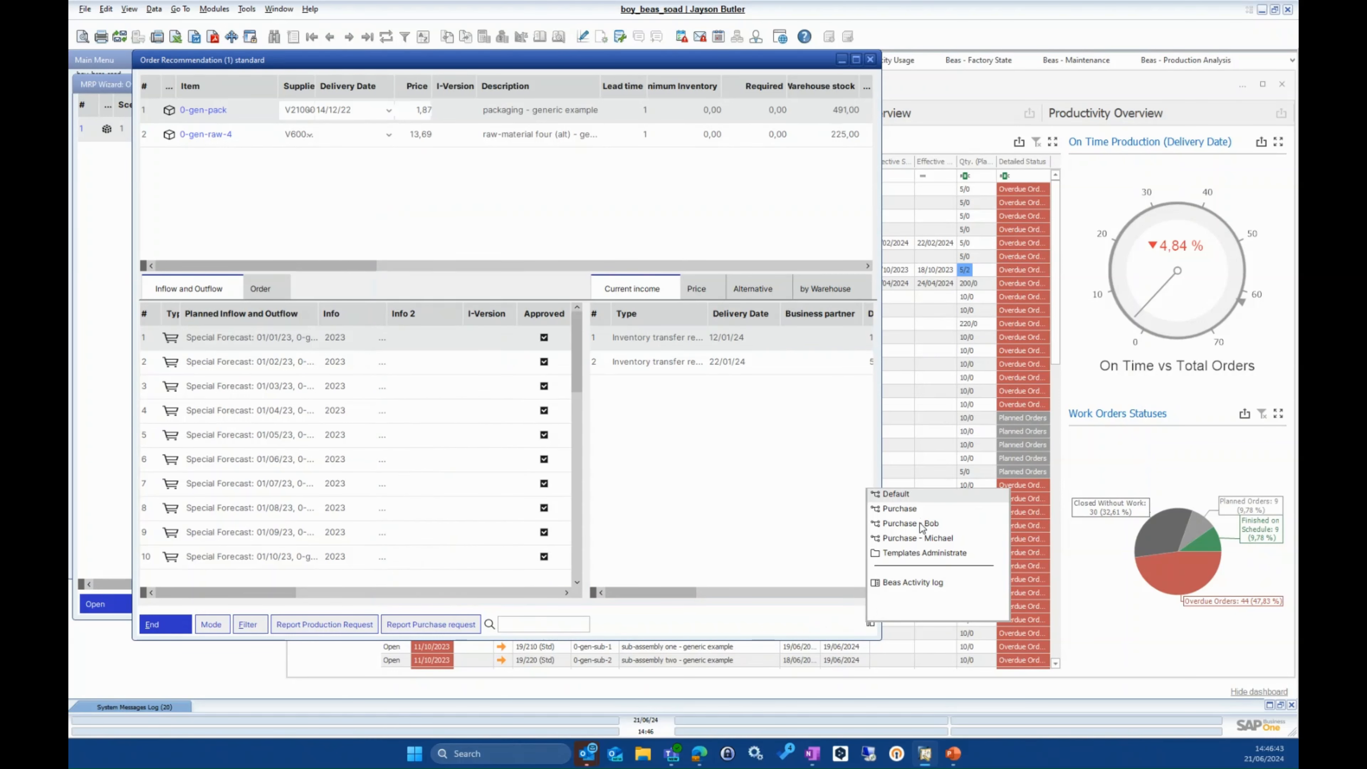
pyautogui.click(894, 561)
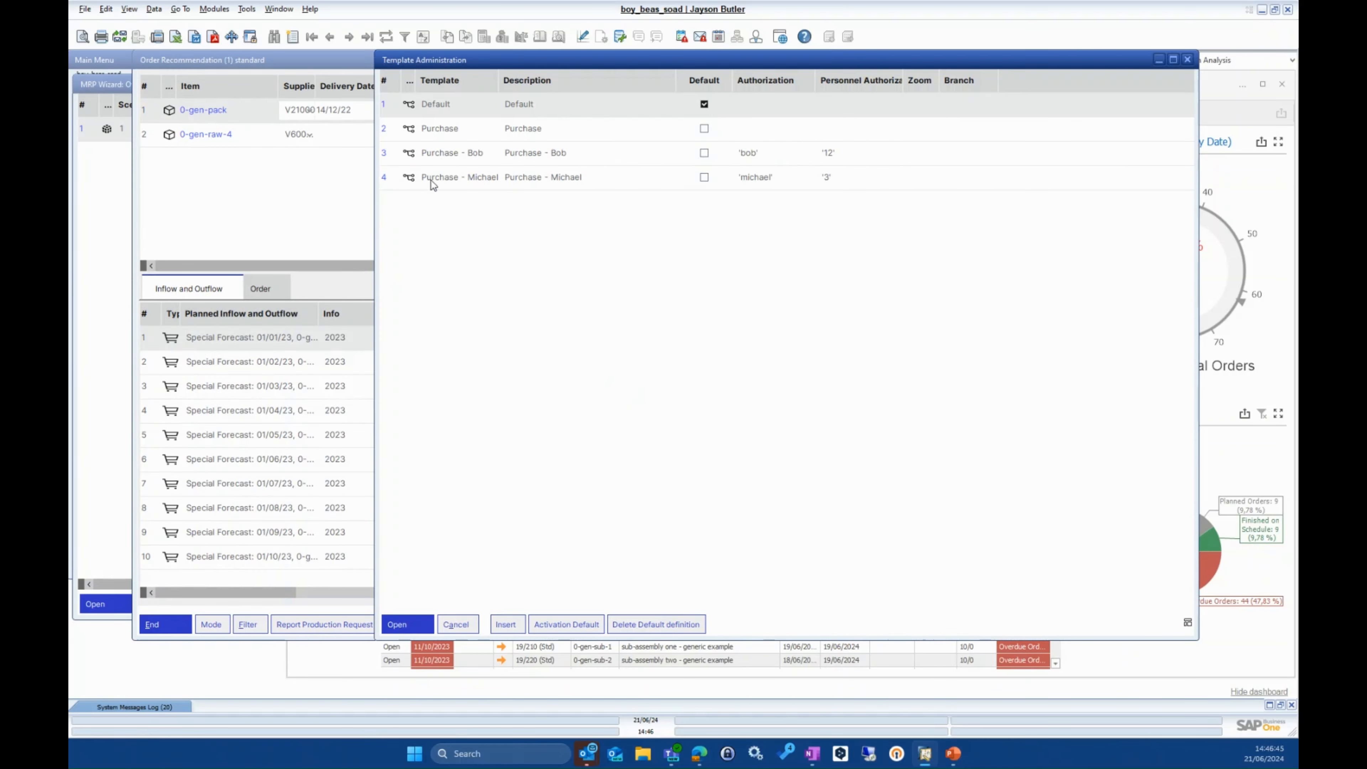
pyautogui.click(459, 625)
# - Open the order recommendation list filter, acknowledge the template notice, review the Employee and Procurement type criteria, and accept the filter
pyautogui.click(245, 625)
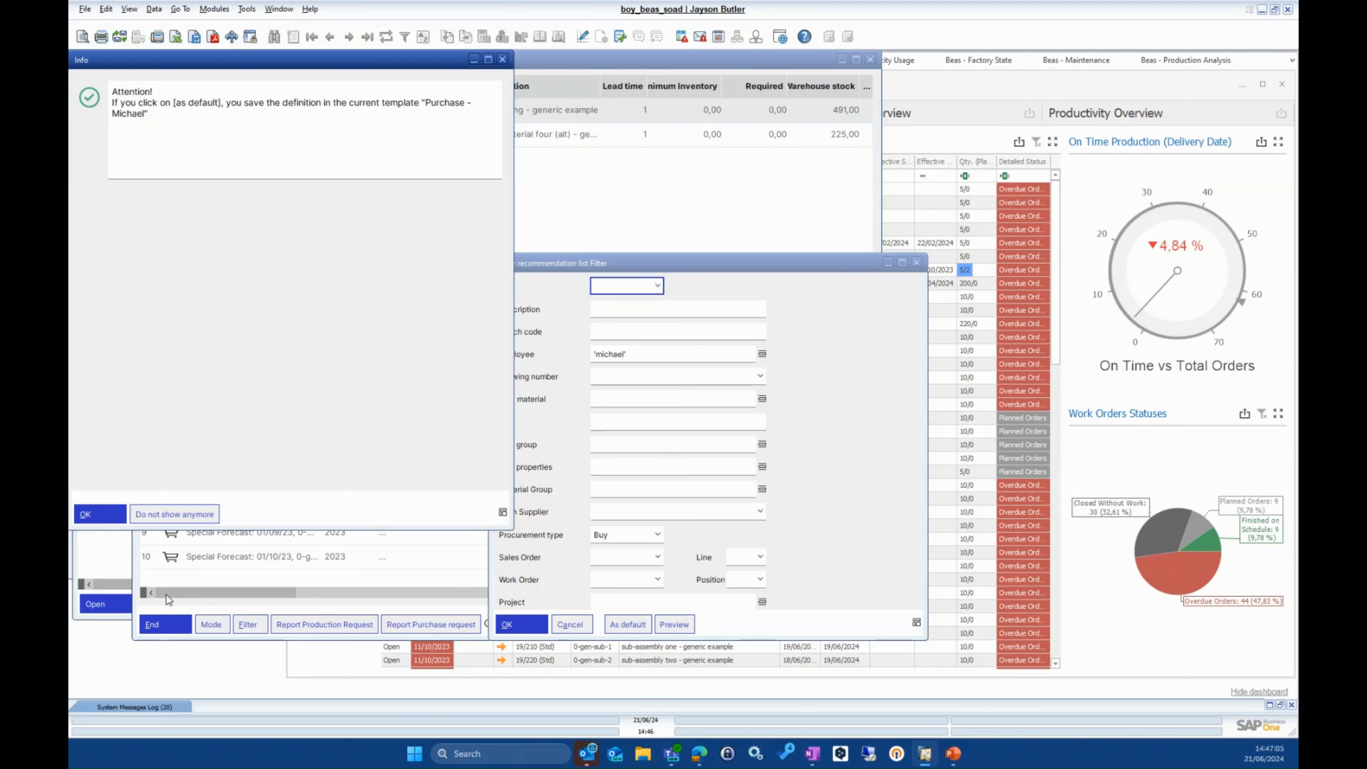
pyautogui.click(95, 514)
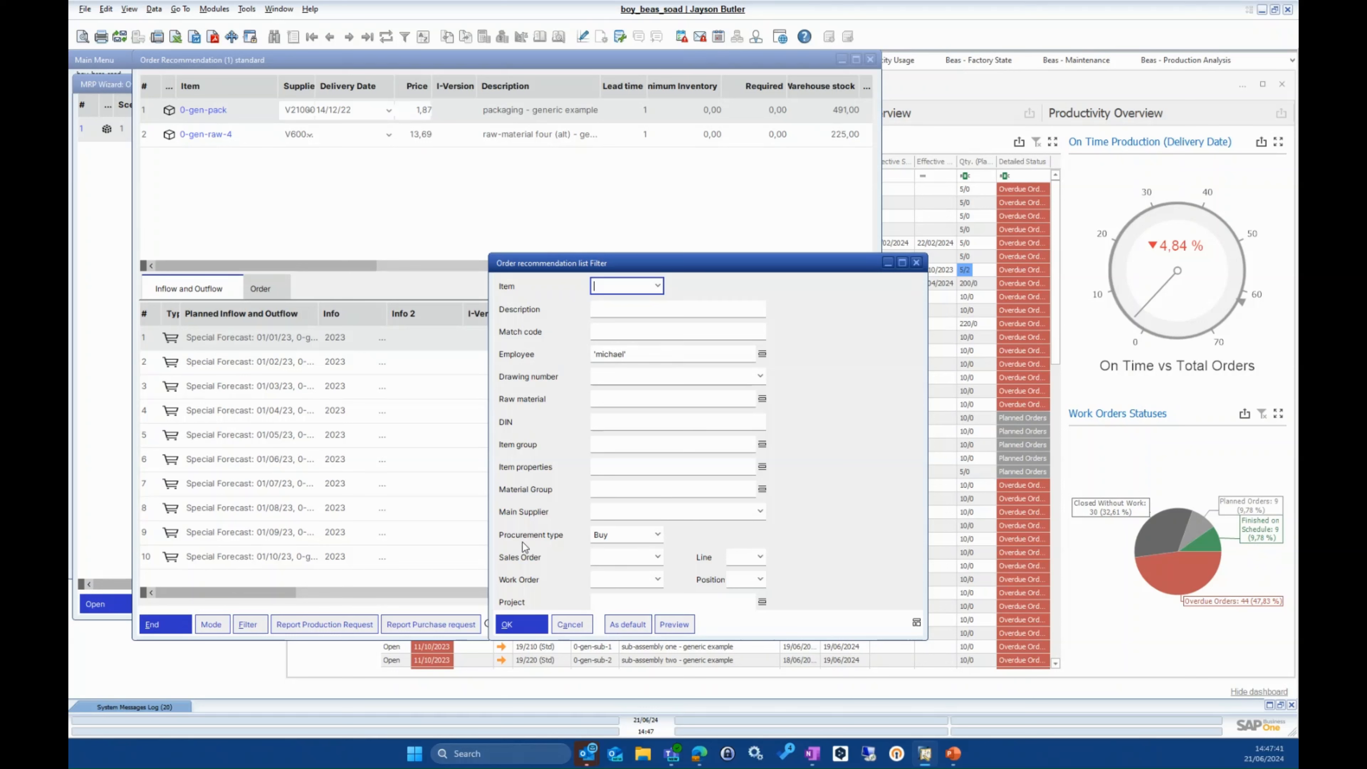
pyautogui.scroll(-3, 528, 539)
pyautogui.click(525, 626)
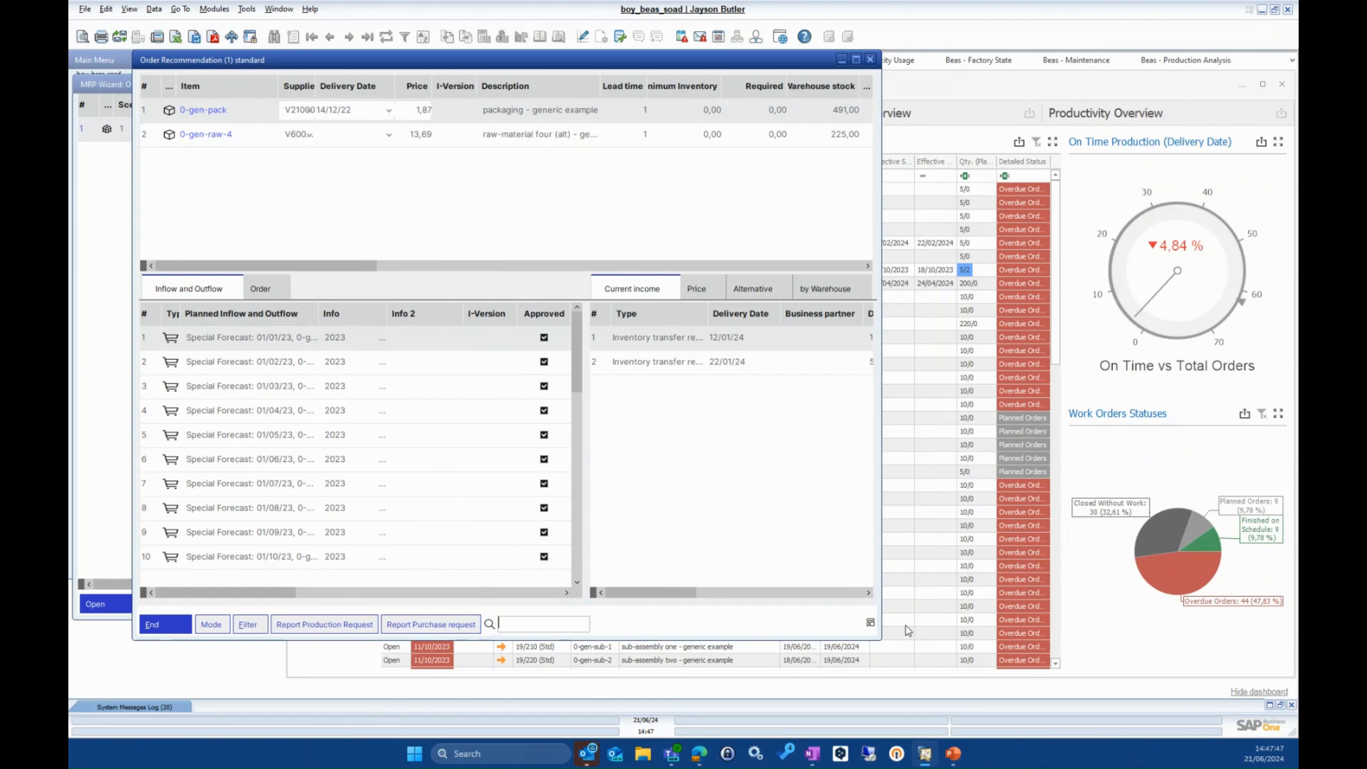
# - Reopen the template administration, compare the general Purchase template with the first user-specific one, and close the window
pyautogui.click(871, 625)
pyautogui.click(919, 518)
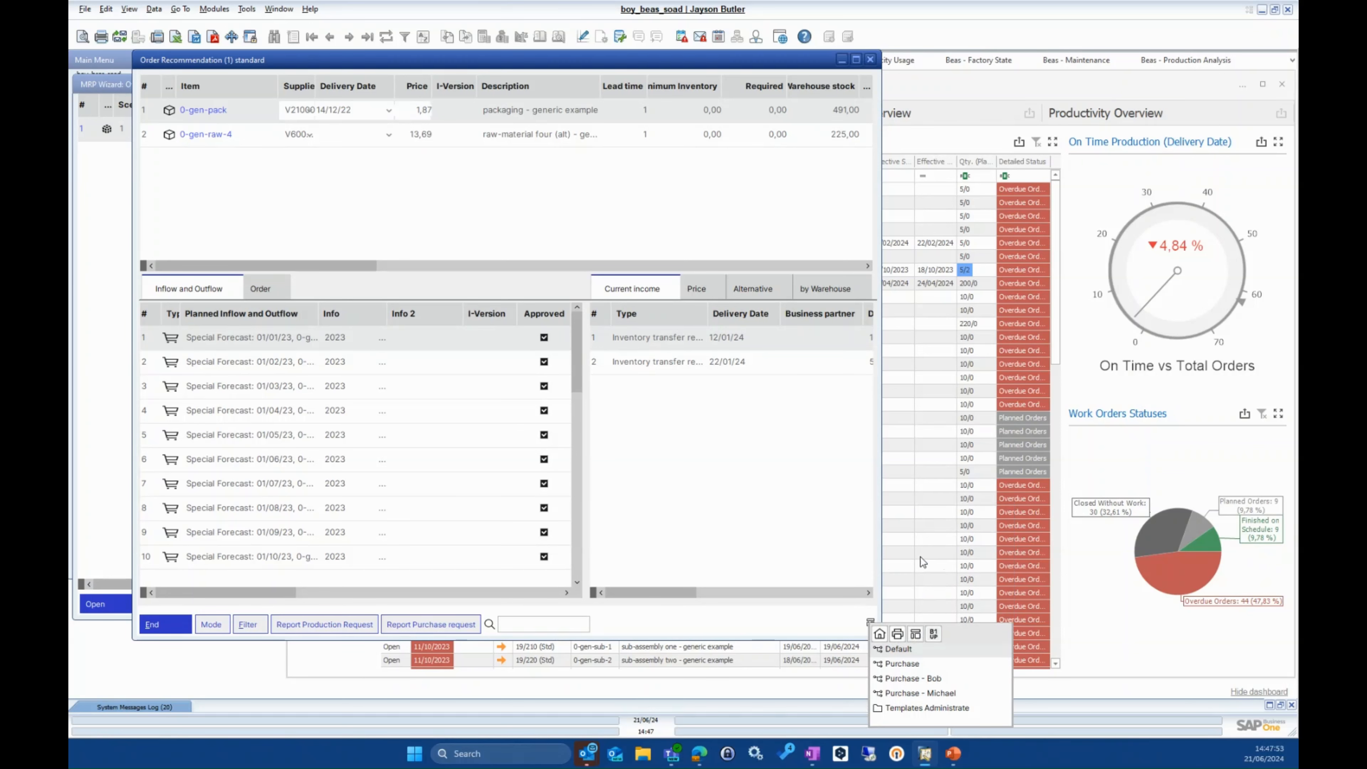
pyautogui.click(909, 714)
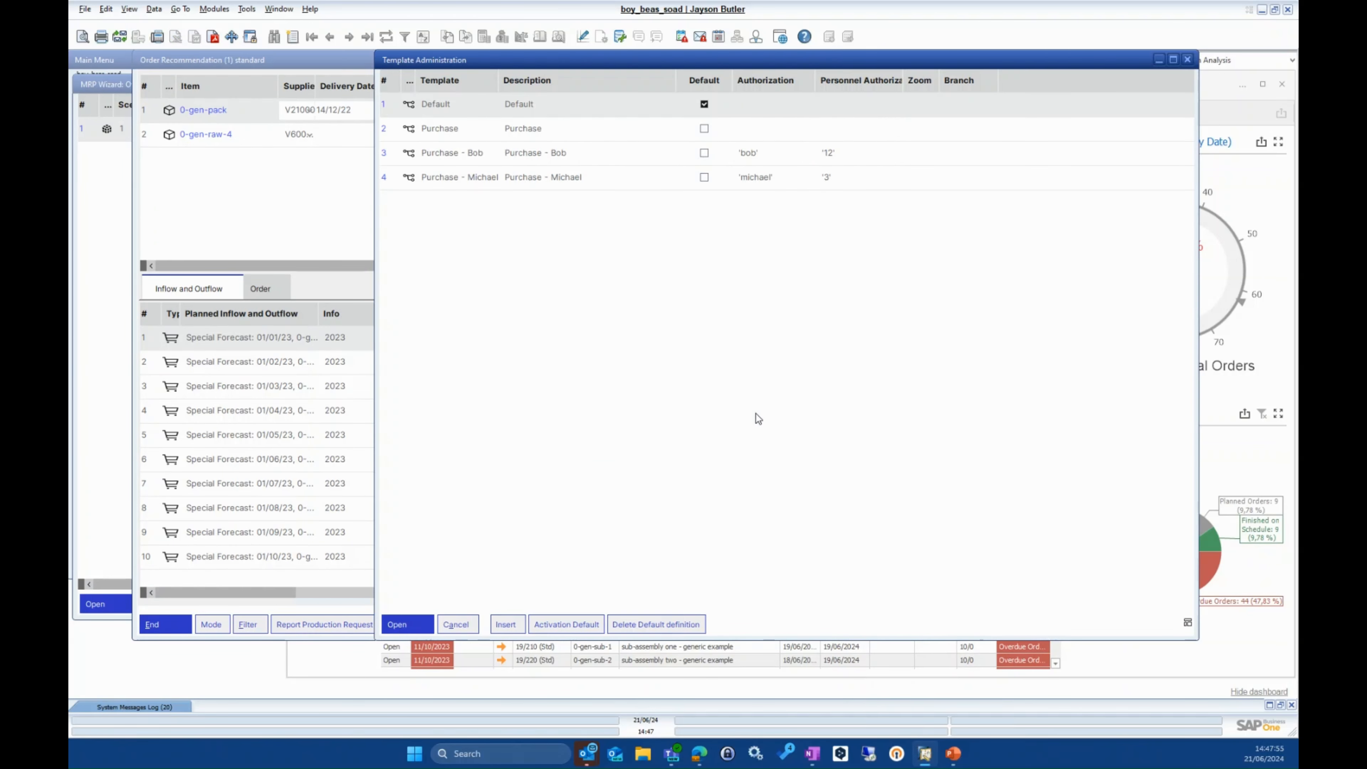
pyautogui.click(521, 159)
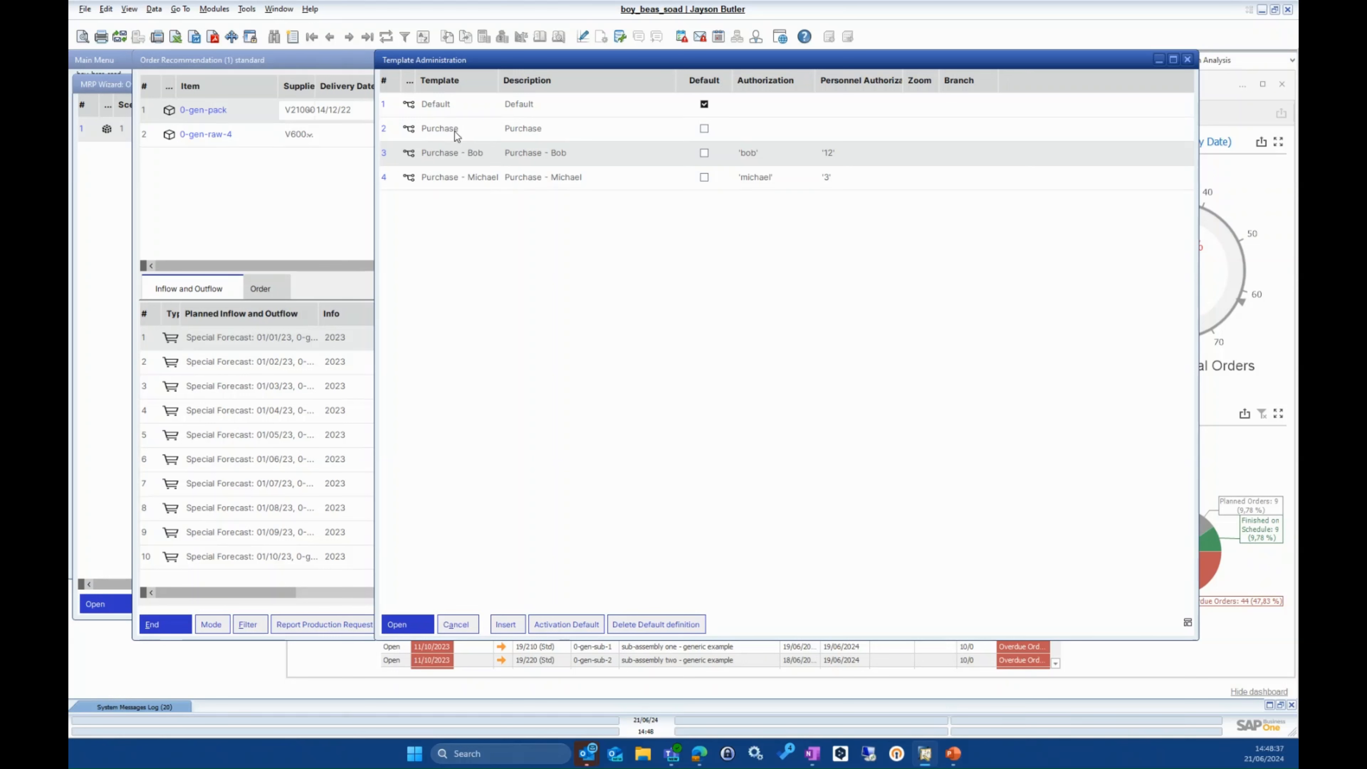
pyautogui.click(464, 136)
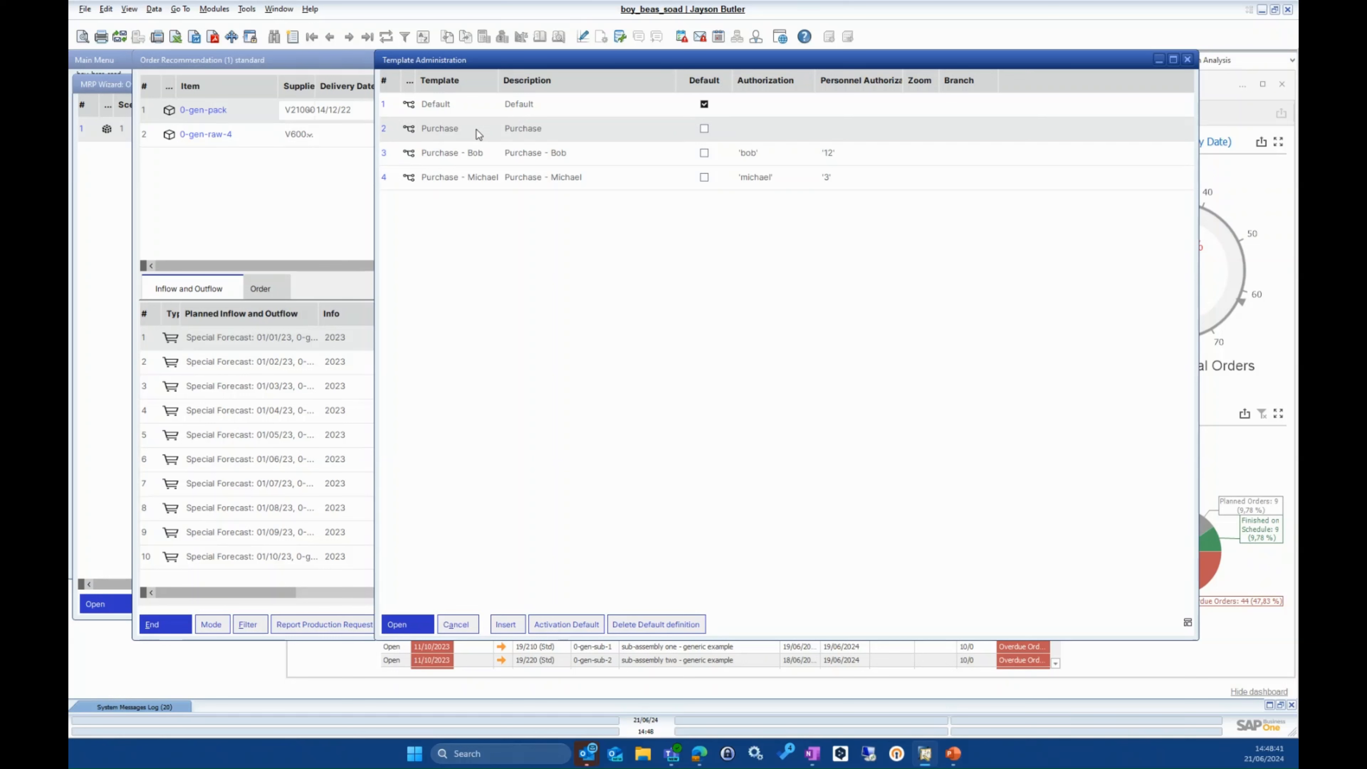
pyautogui.click(491, 155)
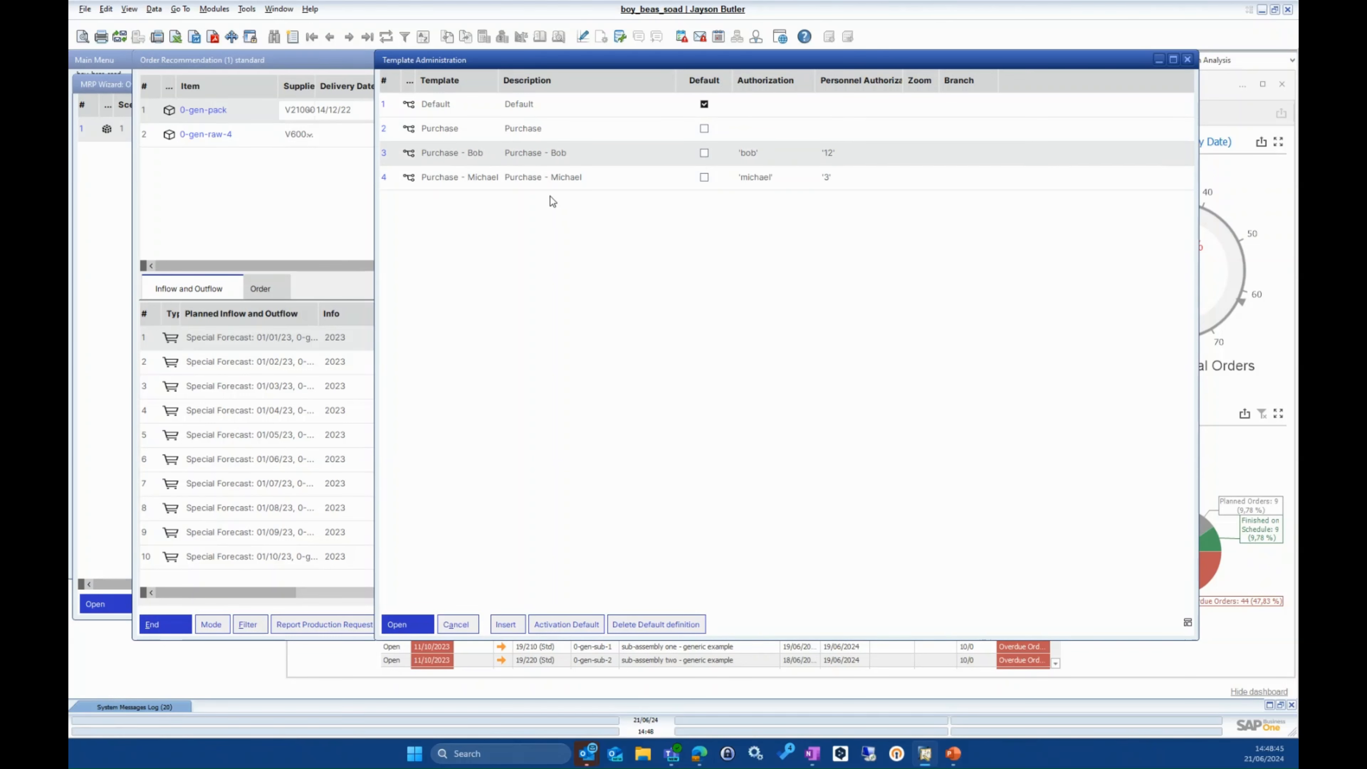
pyautogui.click(1188, 61)
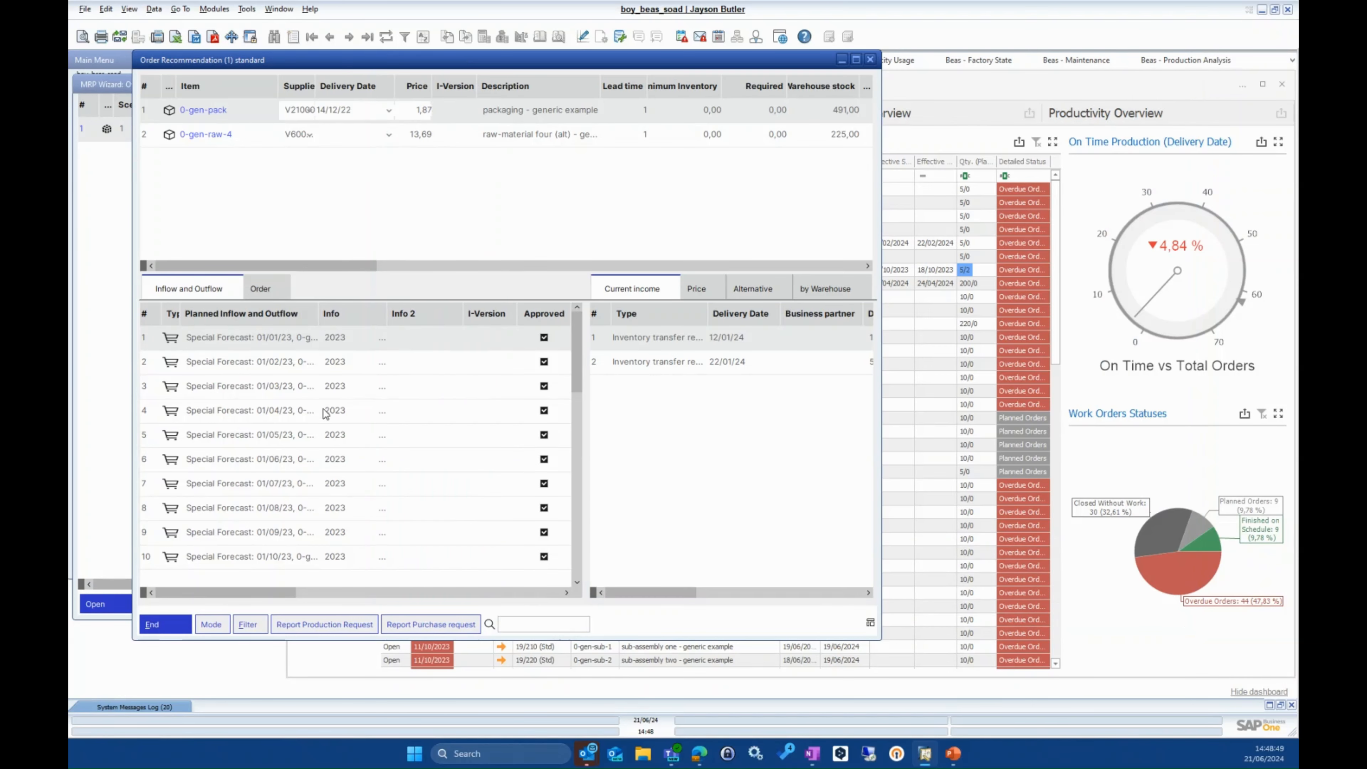